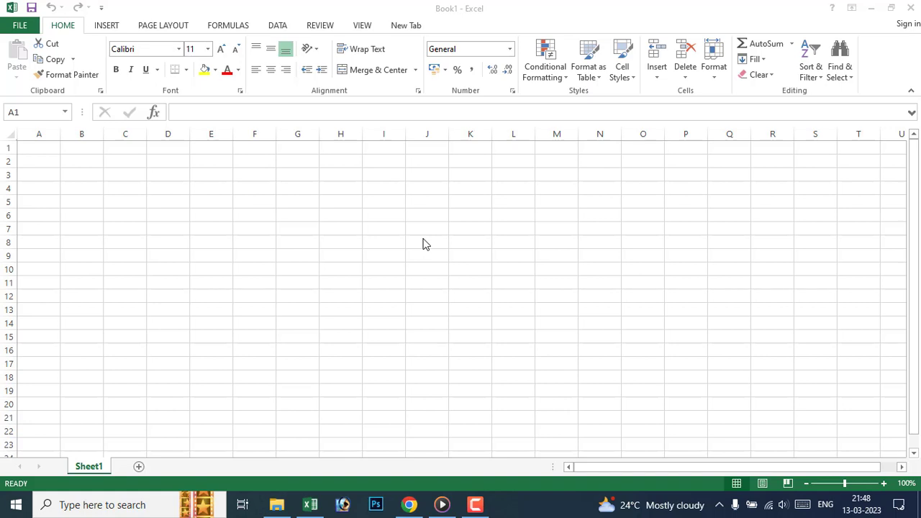
Step: Zoom the blank Book1 sheet to 145% with Ctrl+scroll and select cell A2
left_click(26, 164)
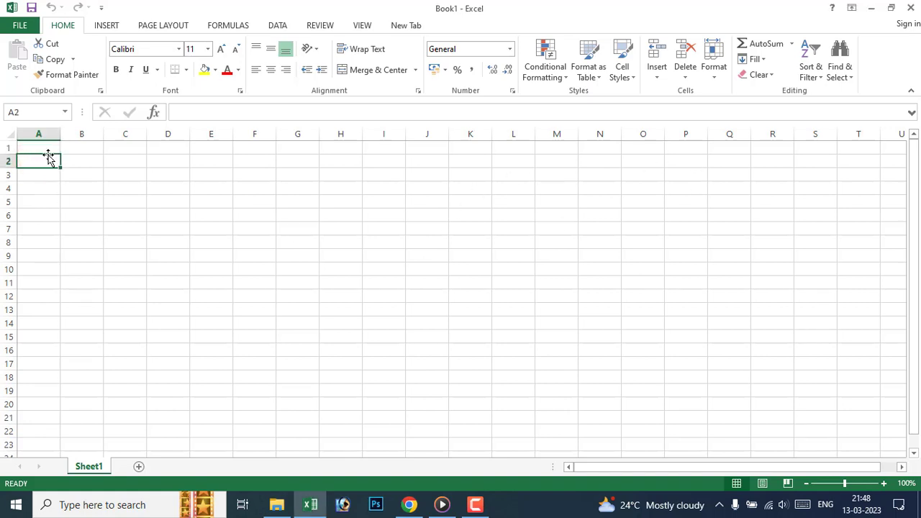
left_click(46, 149)
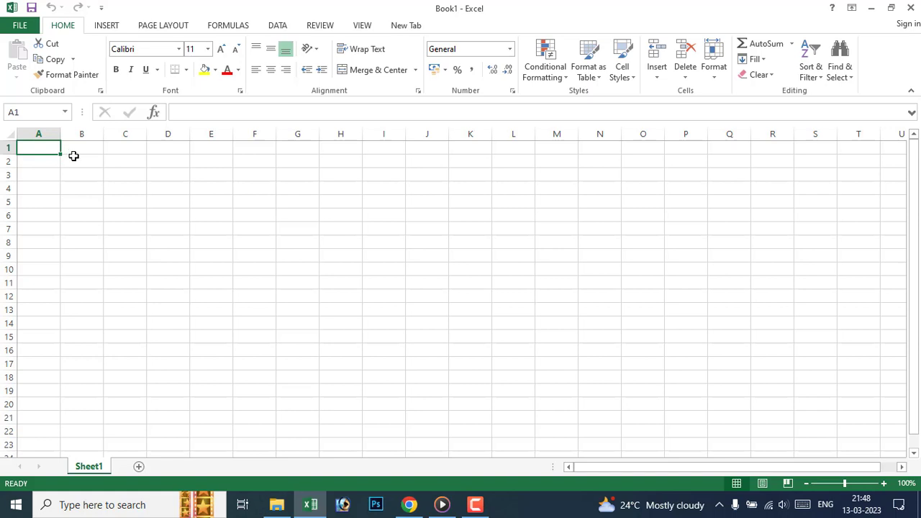
left_click(72, 156)
left_click(50, 149)
scroll(41, 173, "up", 2, "ctrl")
scroll(41, 173, "up", 1, "ctrl")
scroll(526, 249, "up", 1, "ctrl")
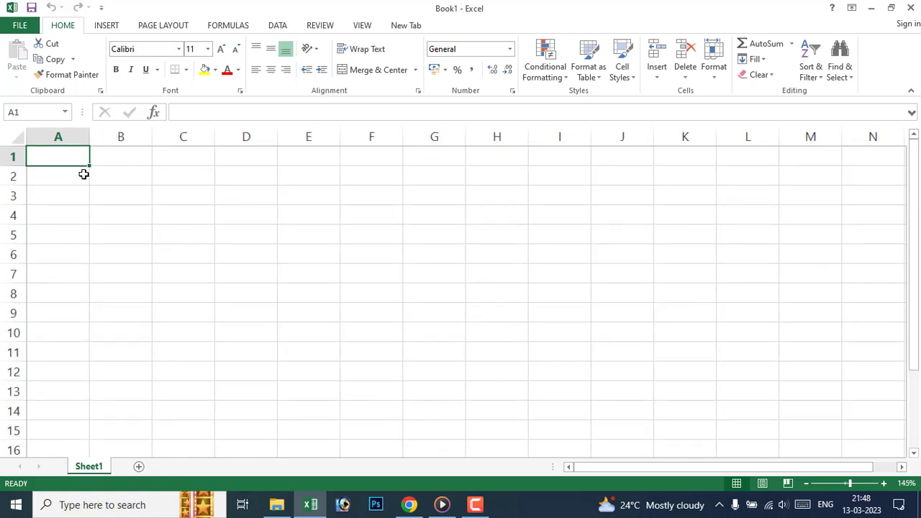
left_click(57, 175)
left_click(67, 151)
left_click(72, 176)
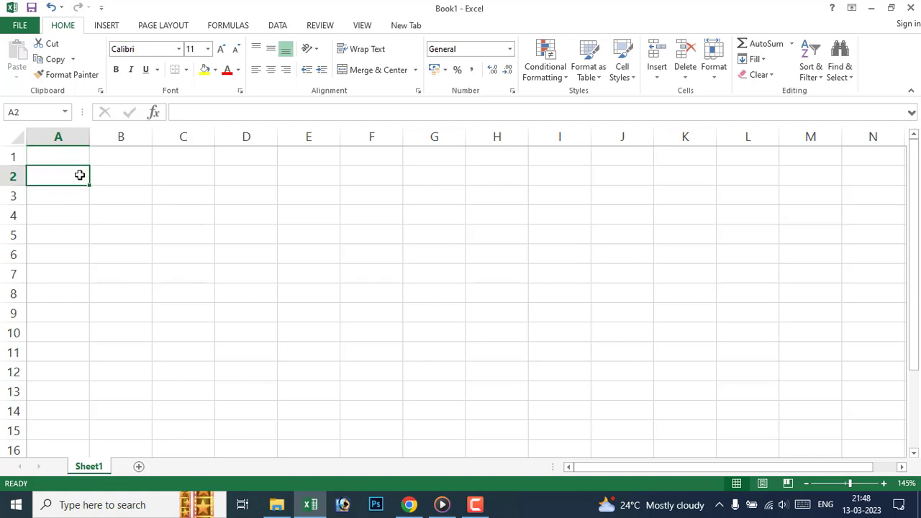
Step: Enter the headings Roll No, Name, Math and Hindi in A2:D2
type("R")
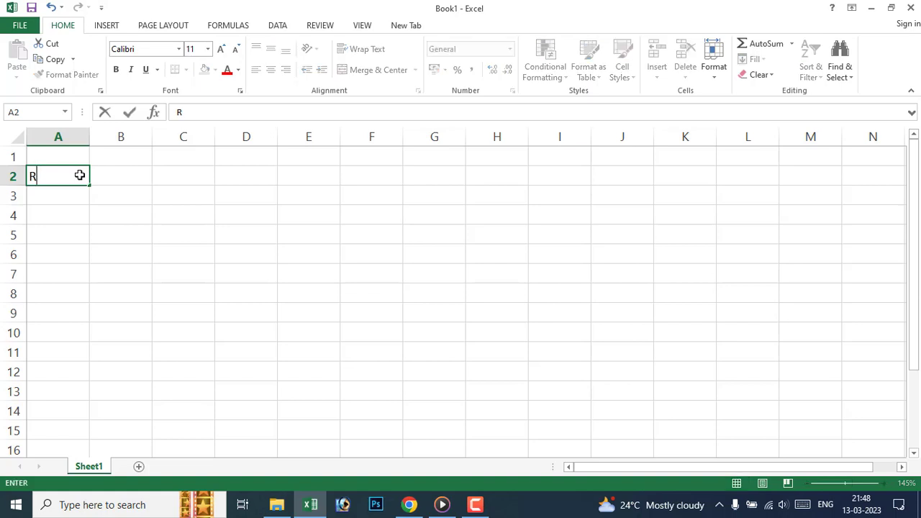
type("oll ")
type("No")
key("Tab")
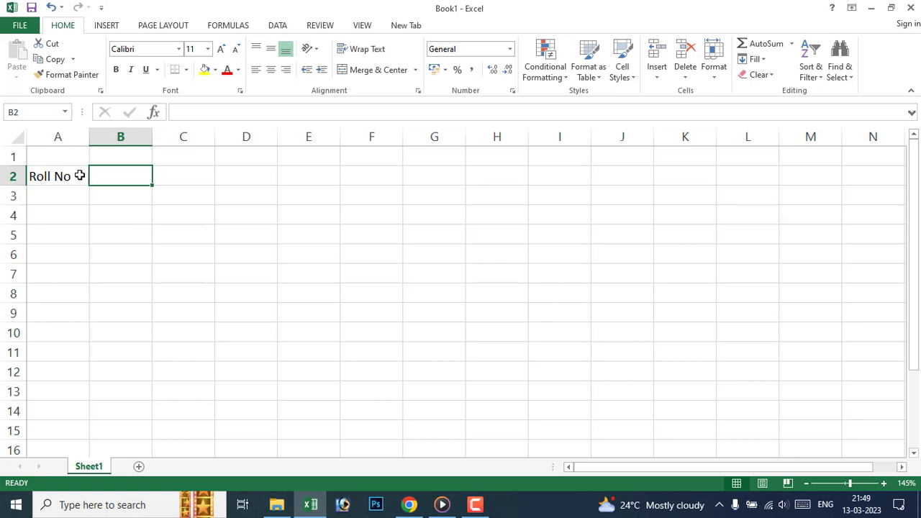
type("Na")
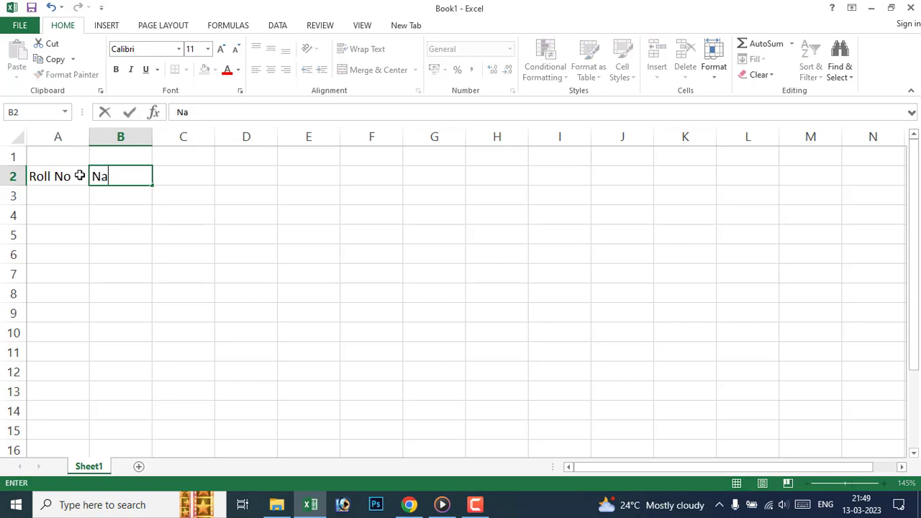
type("me")
key("Tab")
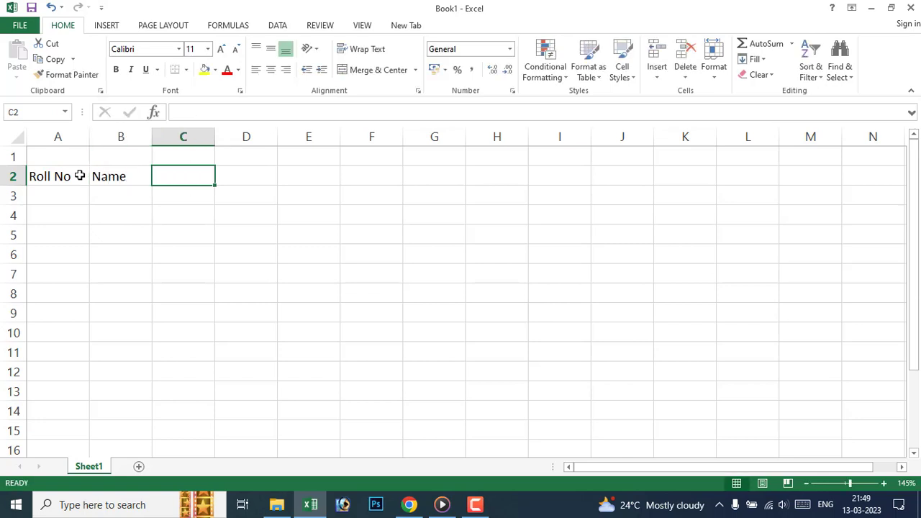
type("Mat")
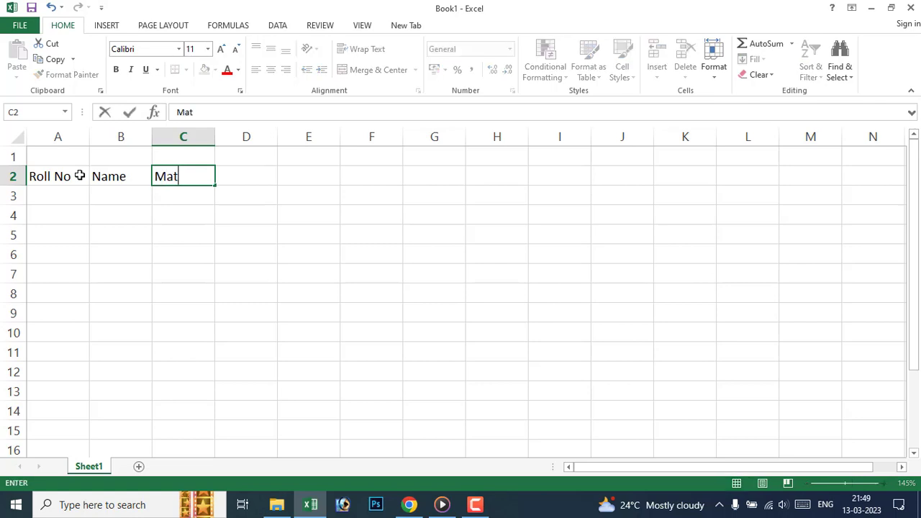
type("h")
key("Tab")
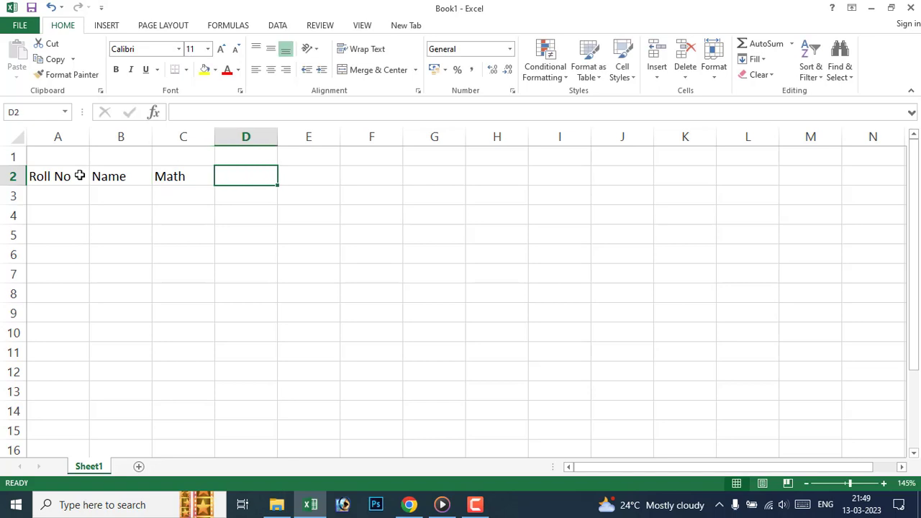
type("Hindi")
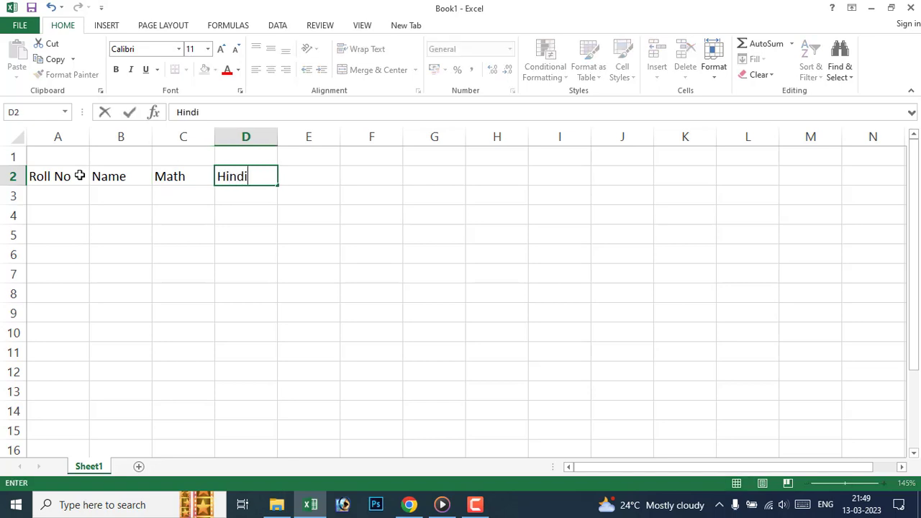
key("Tab")
Step: Add the English, Science and S.S.T. headings in E2:G2 and review row 2
type("E")
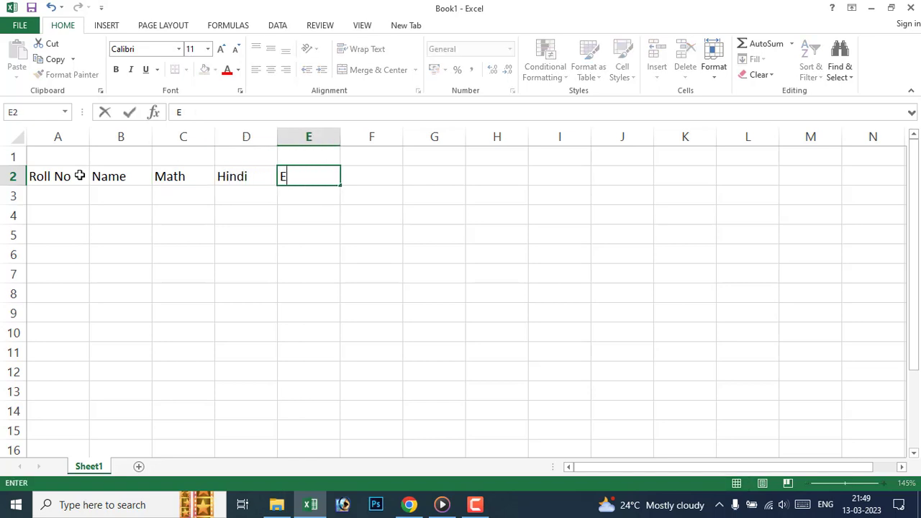
type("nglish")
key("Tab")
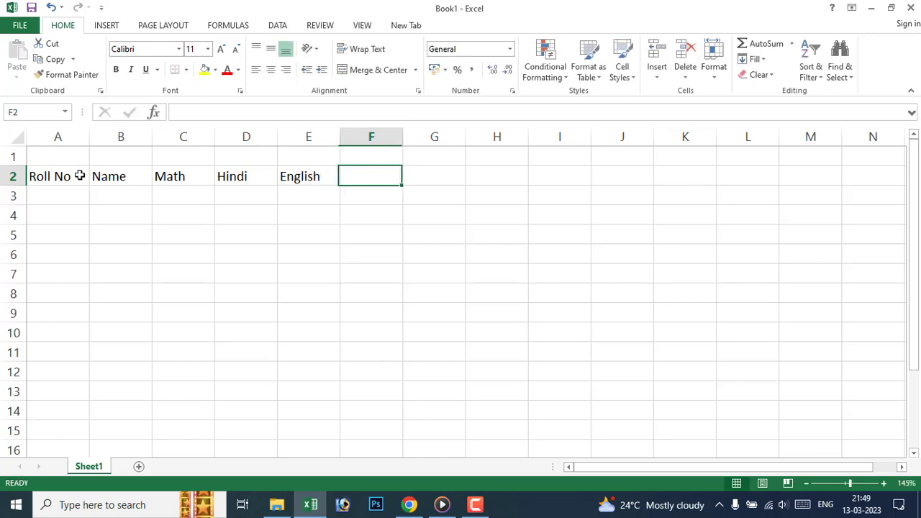
type("S")
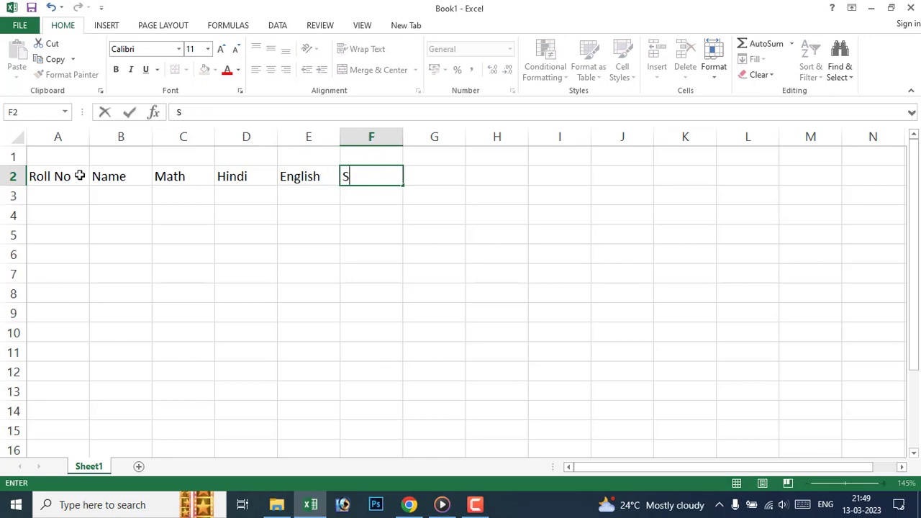
type("cience")
key("Tab")
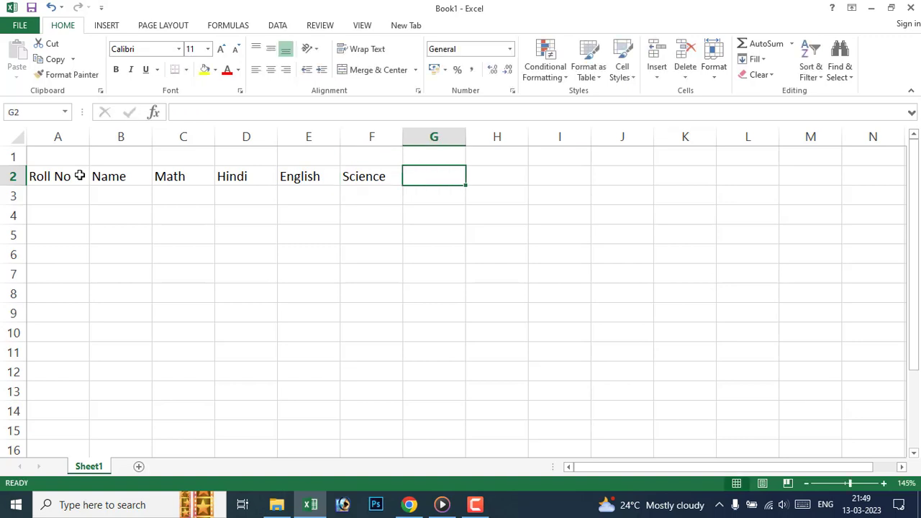
type("S.")
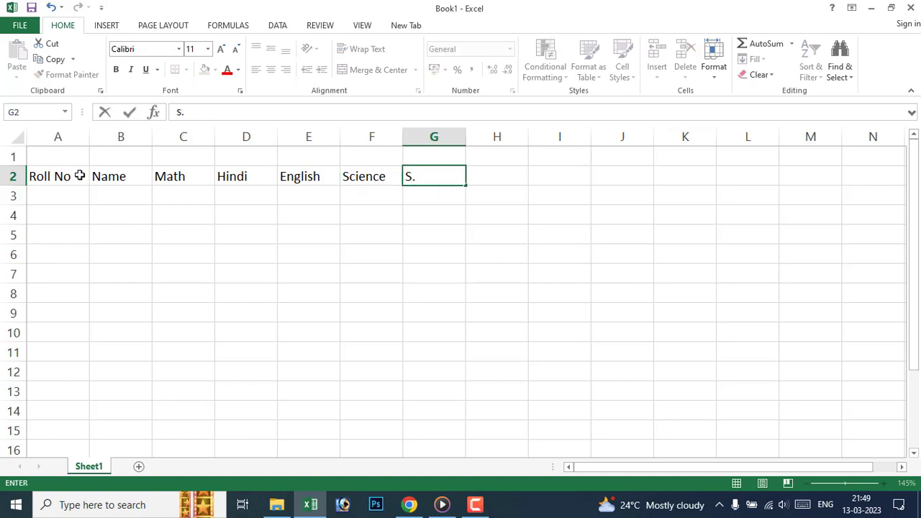
type("S.T")
type(".")
left_click(182, 182)
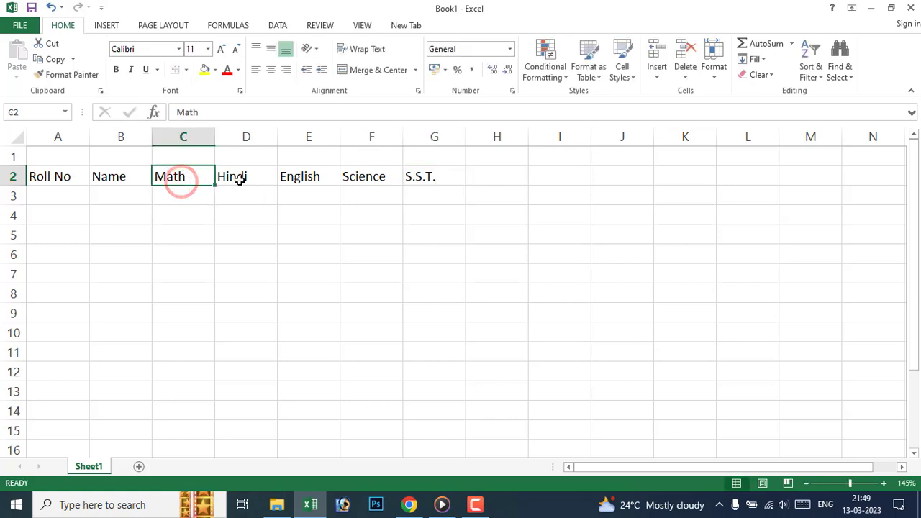
left_click(238, 180)
left_click(313, 172)
left_click(371, 178)
left_click(429, 177)
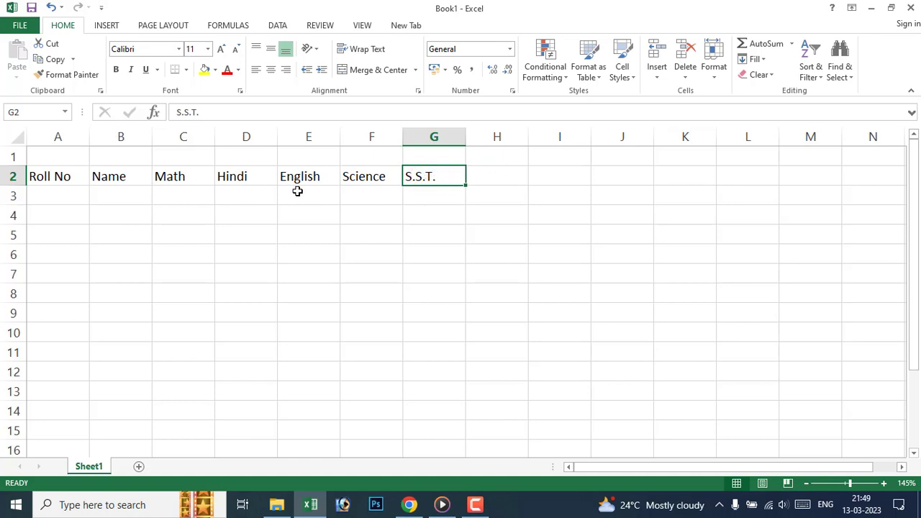
left_click(497, 179)
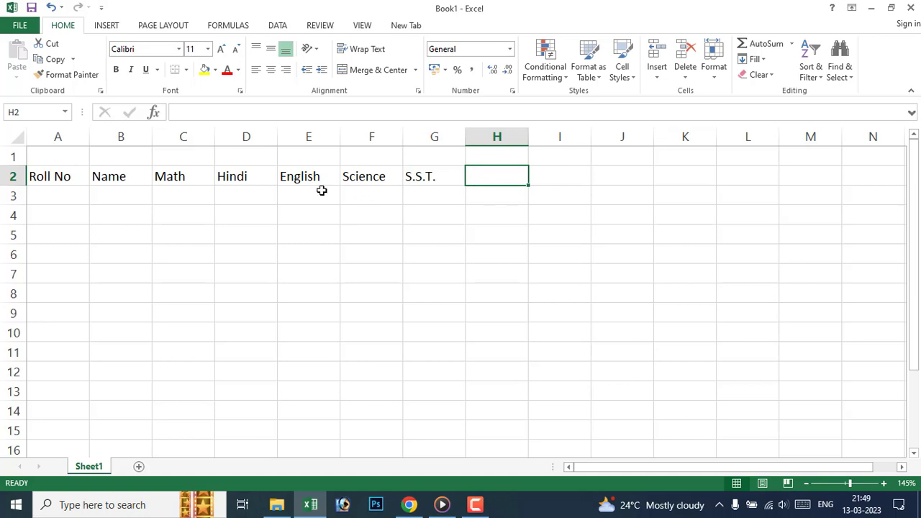
Step: Add the Total and Presentage headings in H2:I2 and autofit column I
left_click(489, 170)
type("T")
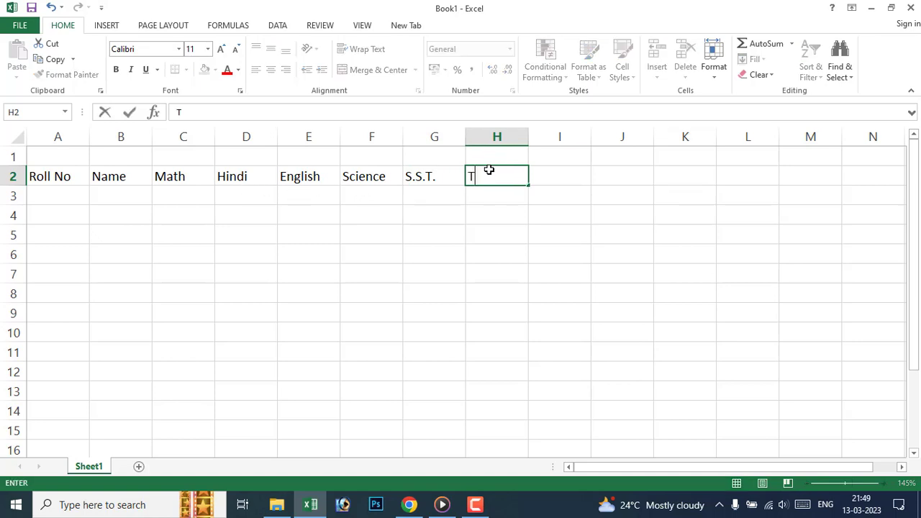
type("otal")
left_click(550, 177)
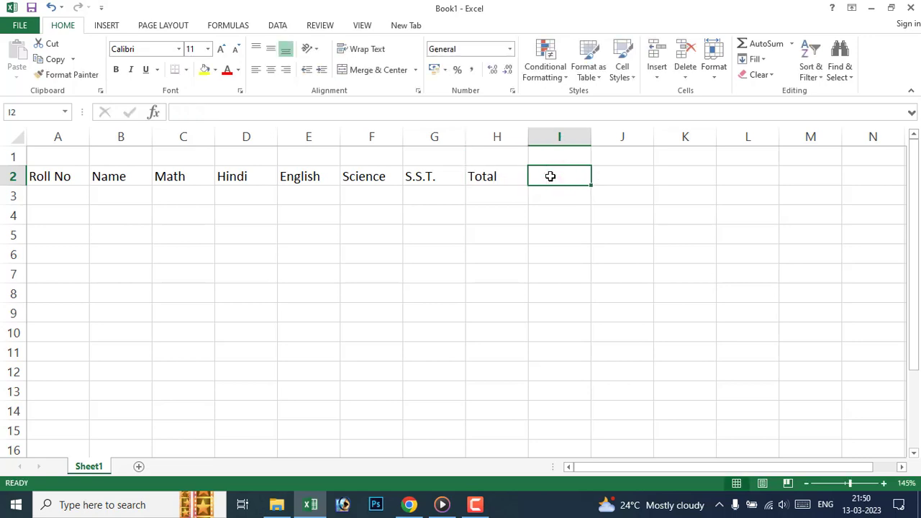
type("Prese")
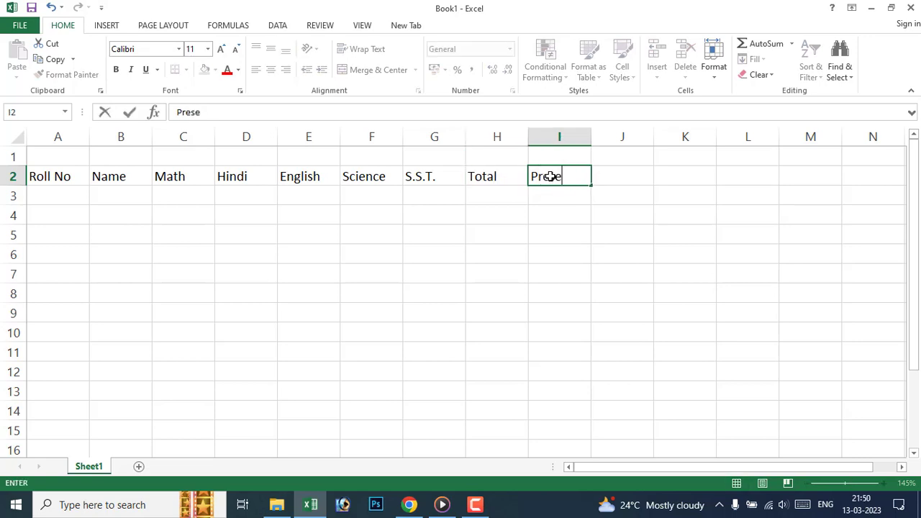
type("natg")
key("BackSpace")
type("e")
key("BackSpace")
key("BackSpace")
key("BackSpace")
type("ta")
type("ge")
key("Tab")
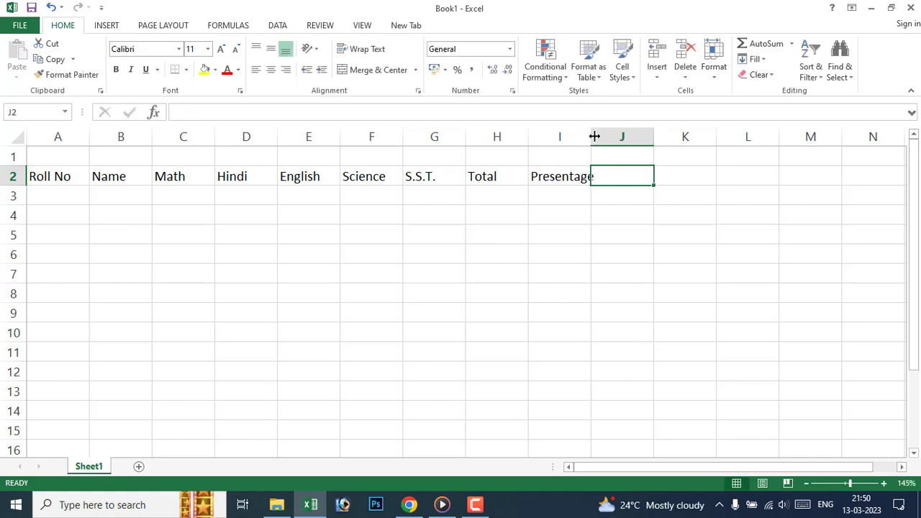
double_click(594, 136)
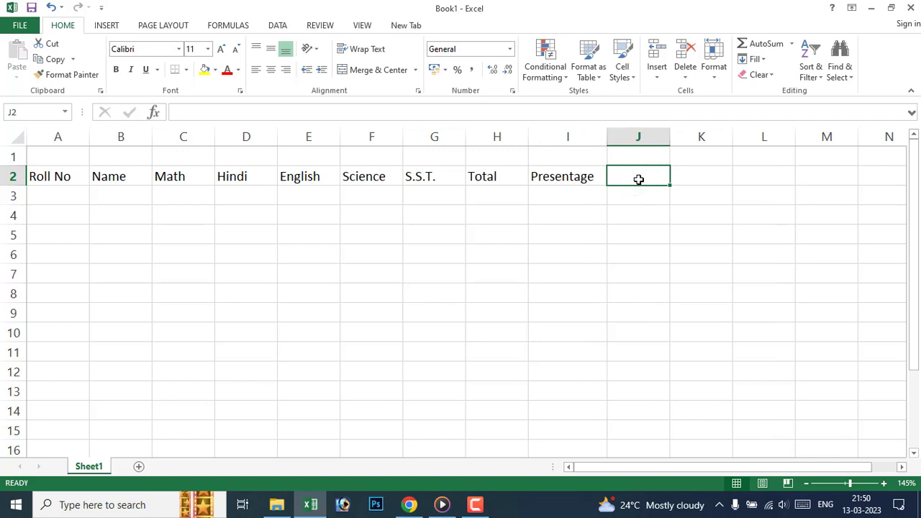
Step: Add the Result, Grade and Division headings in J2:L2
type("Re")
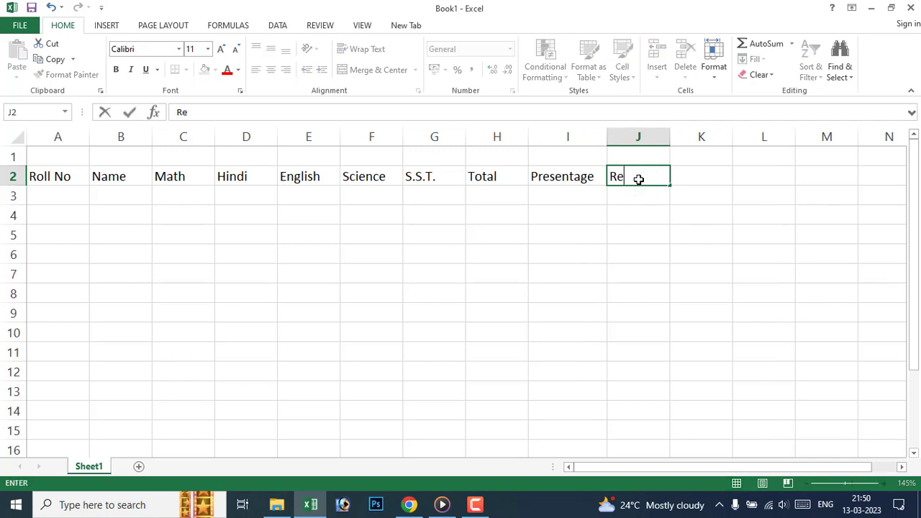
type("sult")
key("Tab")
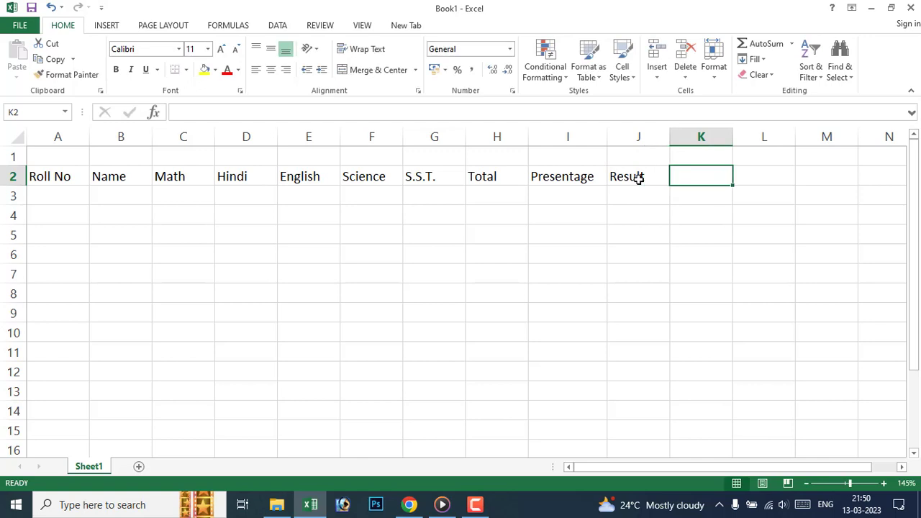
type("Gra")
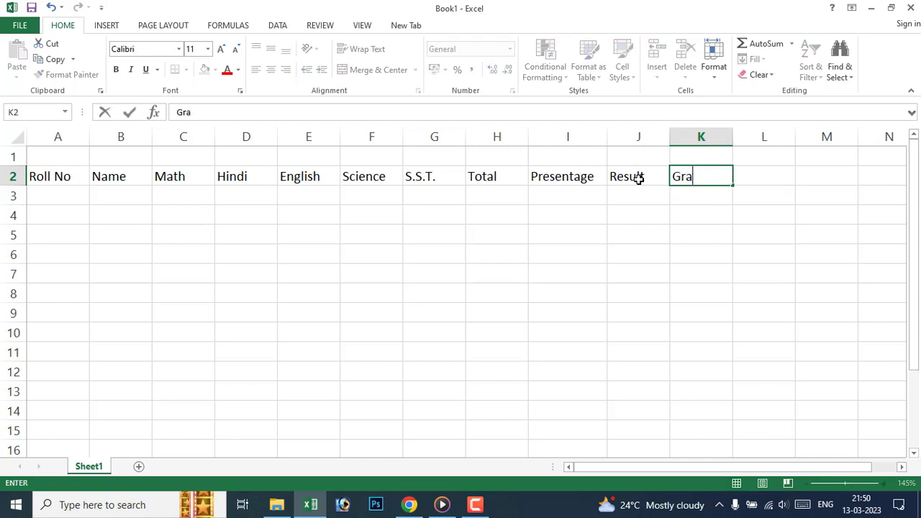
type("de")
key("Tab")
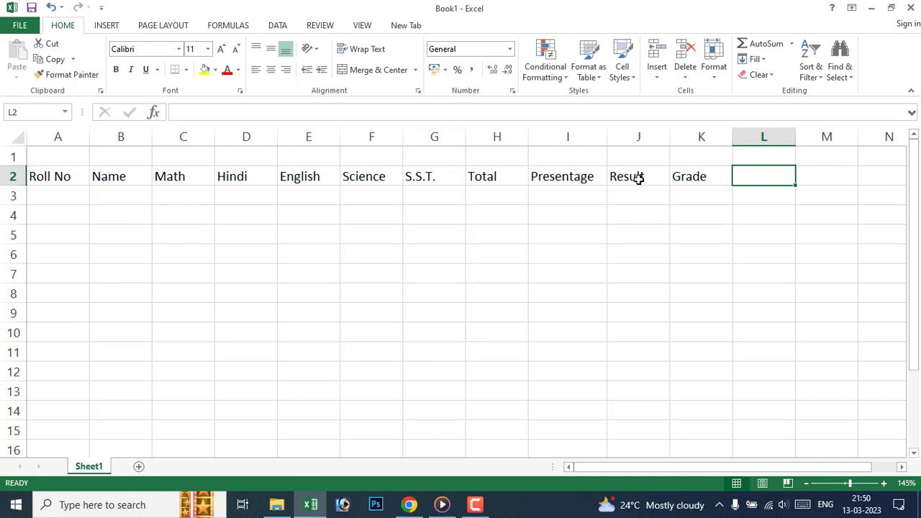
type("Div")
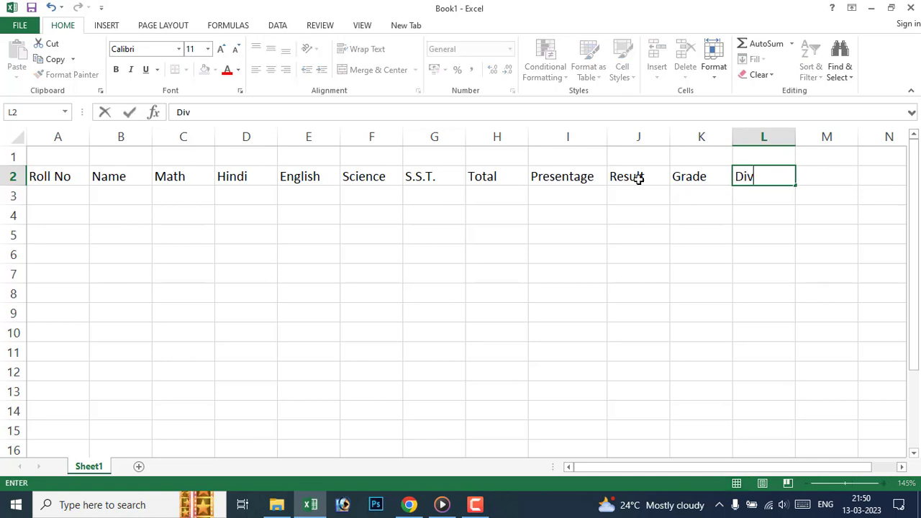
type("is")
type("ion")
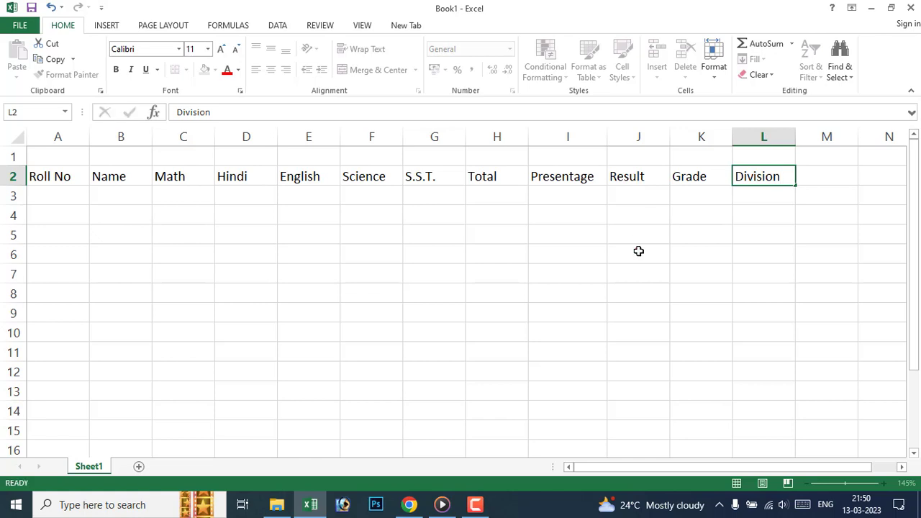
left_click(638, 252)
Step: Merge and center A1:L1 and make row 1 taller
left_click(62, 160)
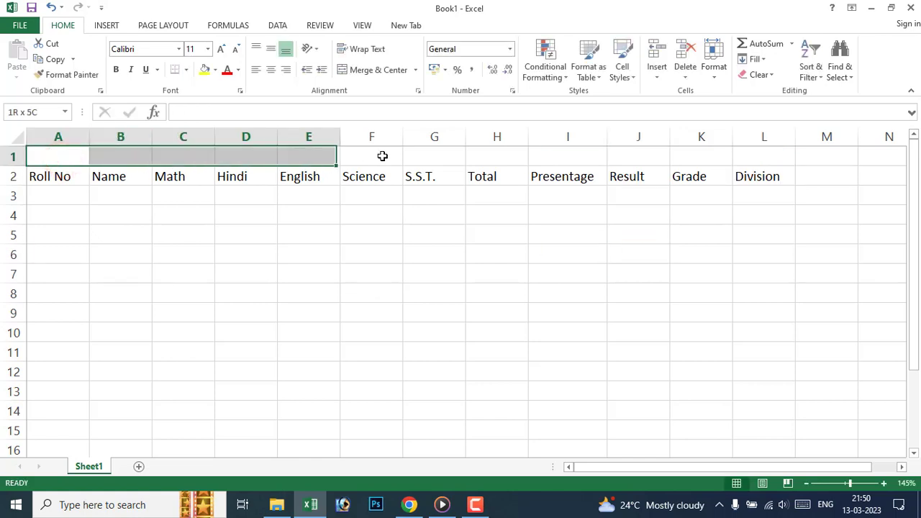
left_click_drag(61, 160, 768, 154)
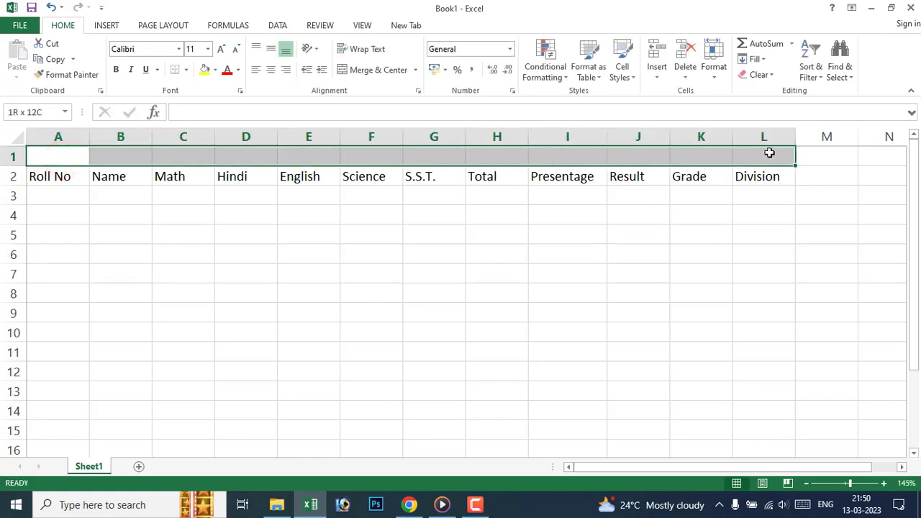
left_click(371, 76)
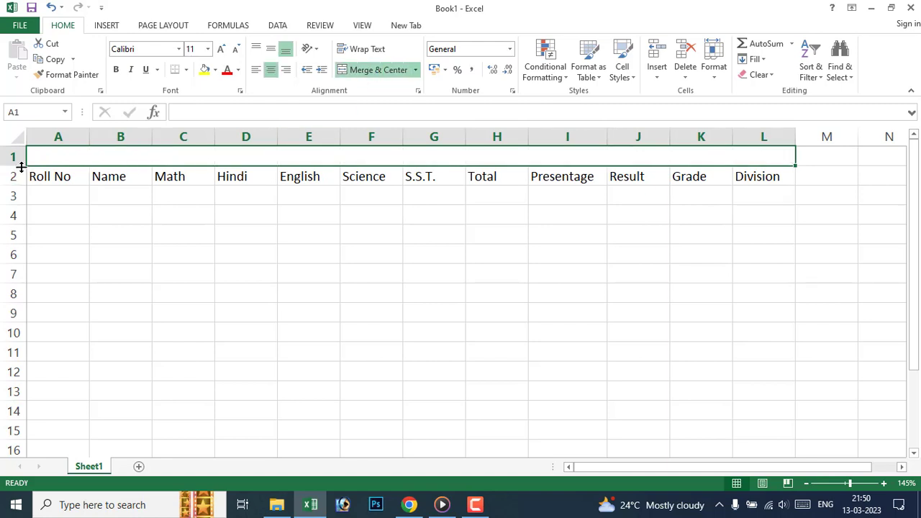
left_click_drag(17, 167, 22, 194)
Step: Type the title 'Mraksheet Table eDesign' into the merged cell
double_click(154, 174)
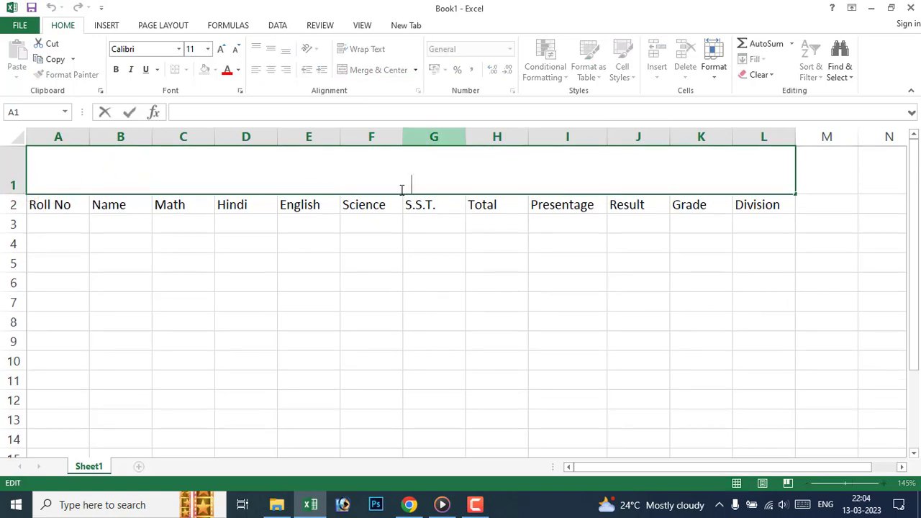
left_click(421, 188)
type("Mr")
type("aksheet")
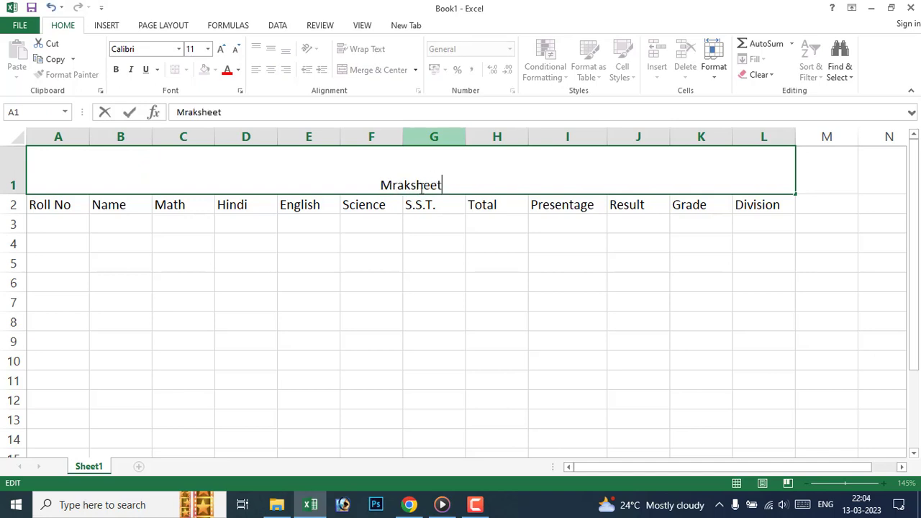
type(" T")
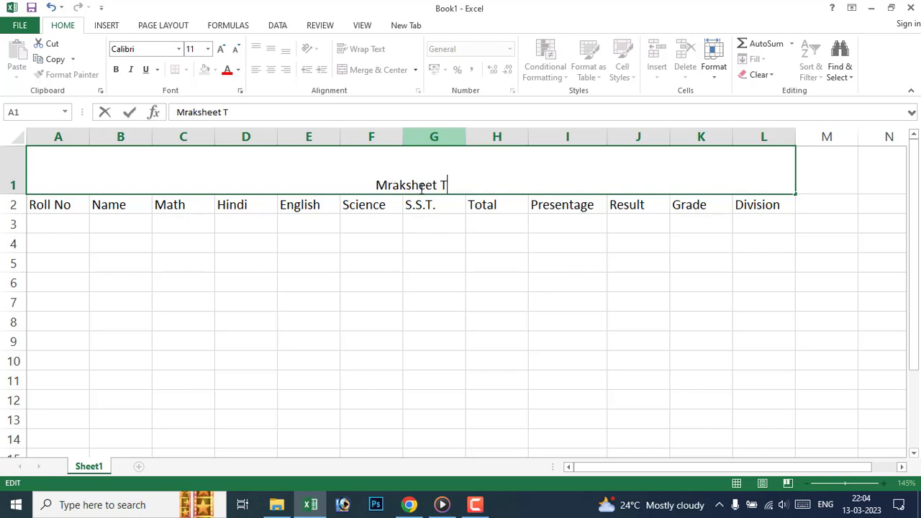
type("abl e")
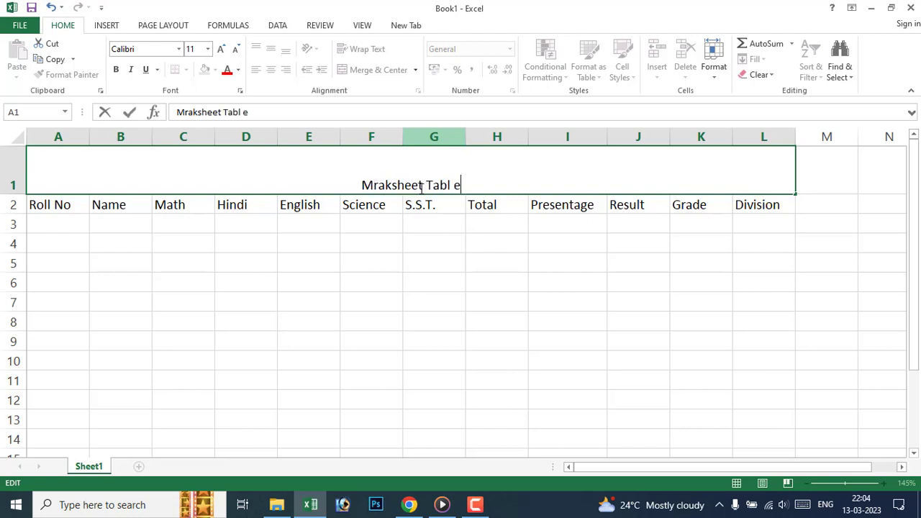
type("Desi")
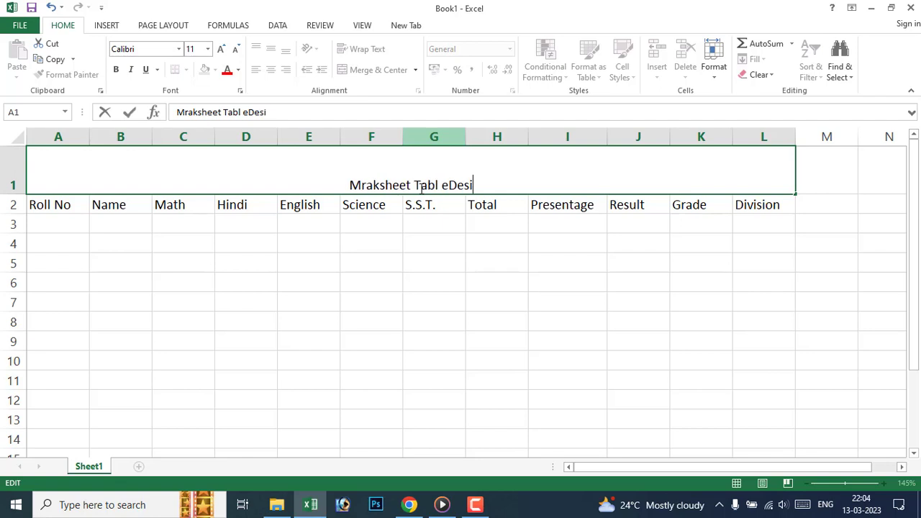
type("gn")
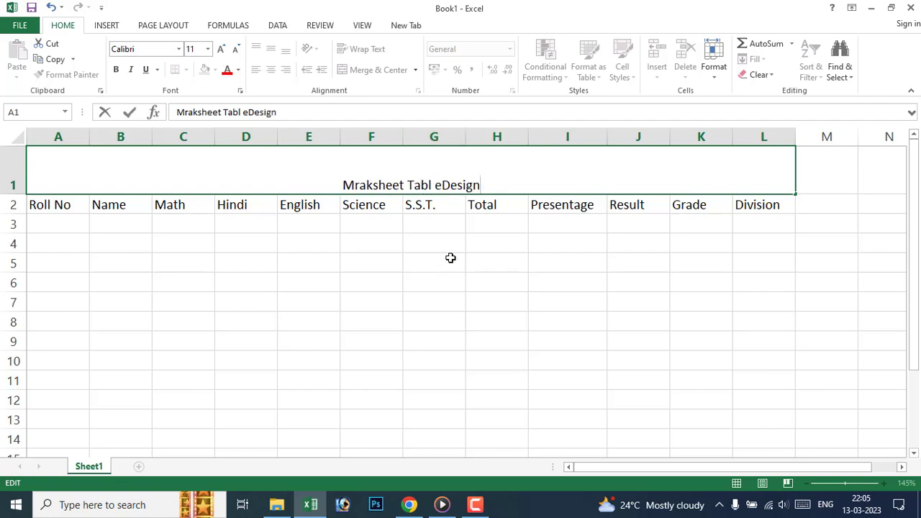
left_click(431, 184)
left_click(432, 185)
left_click(433, 189)
type("e")
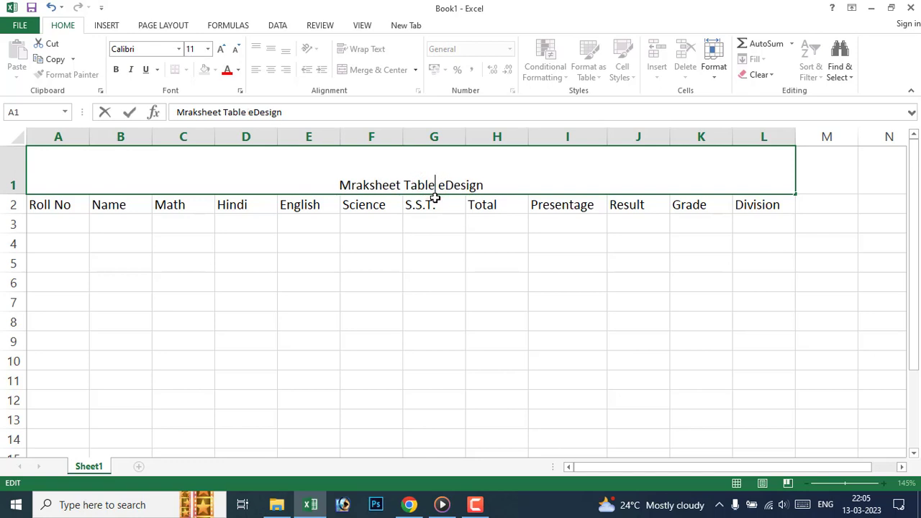
left_click(469, 243)
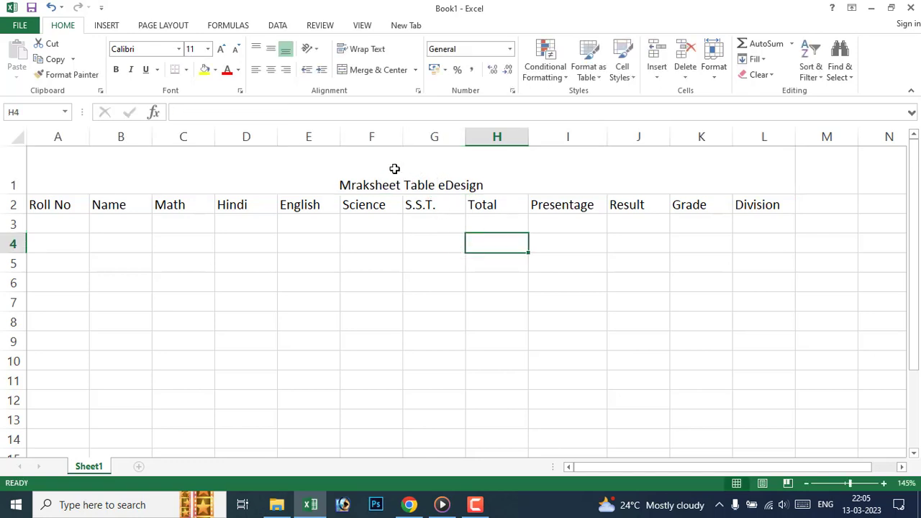
Step: Middle-align the title and increase its font size to 22
left_click(440, 282)
left_click(415, 162)
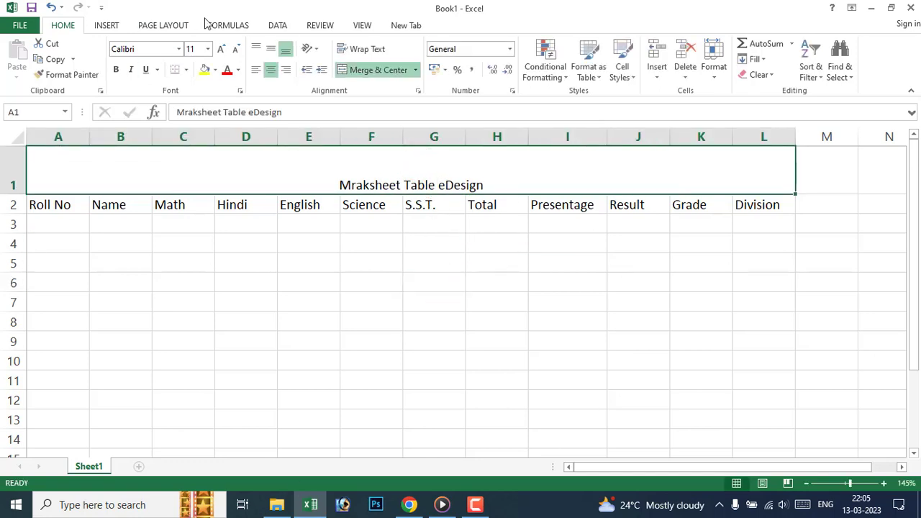
left_click(271, 48)
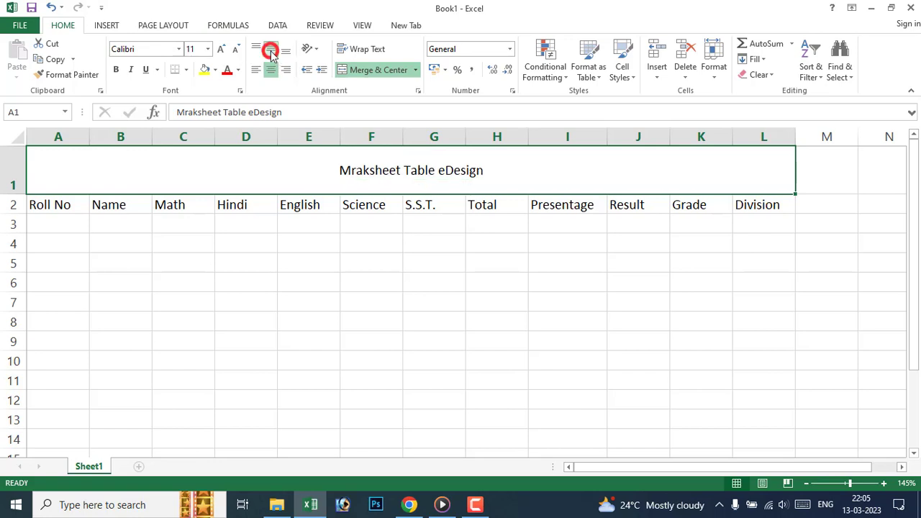
left_click(225, 51)
left_click(224, 51)
left_click(224, 50)
left_click(224, 50)
left_click(224, 50)
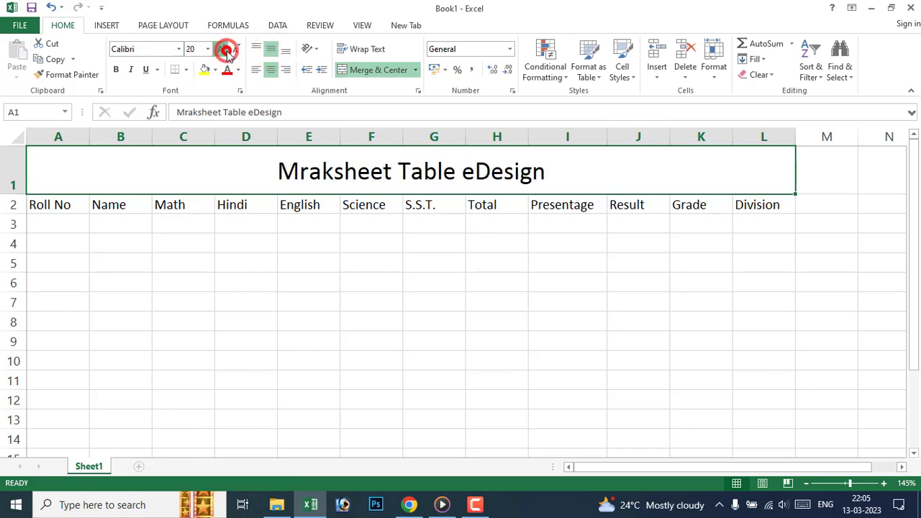
left_click(227, 51)
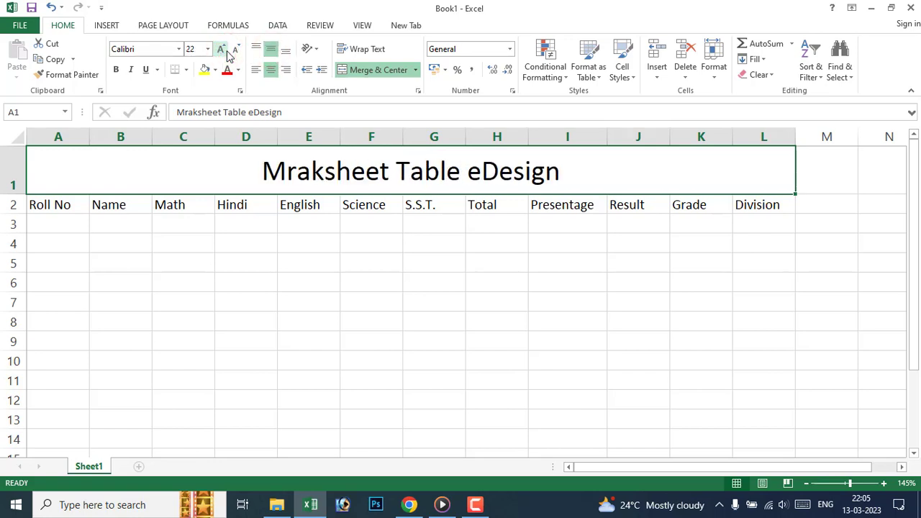
Step: Correct the title text to 'Mraksheet Table Design'
double_click(459, 176)
key("BackSpace")
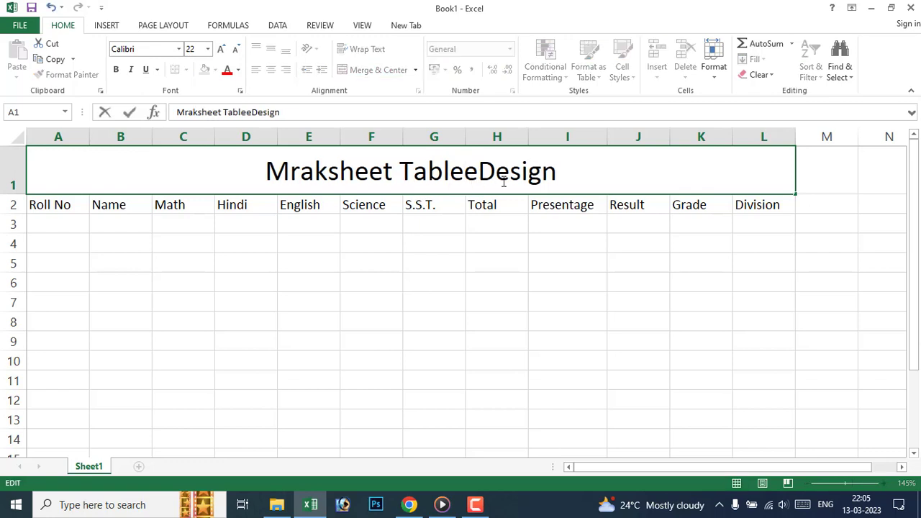
key("Delete")
left_click(469, 177)
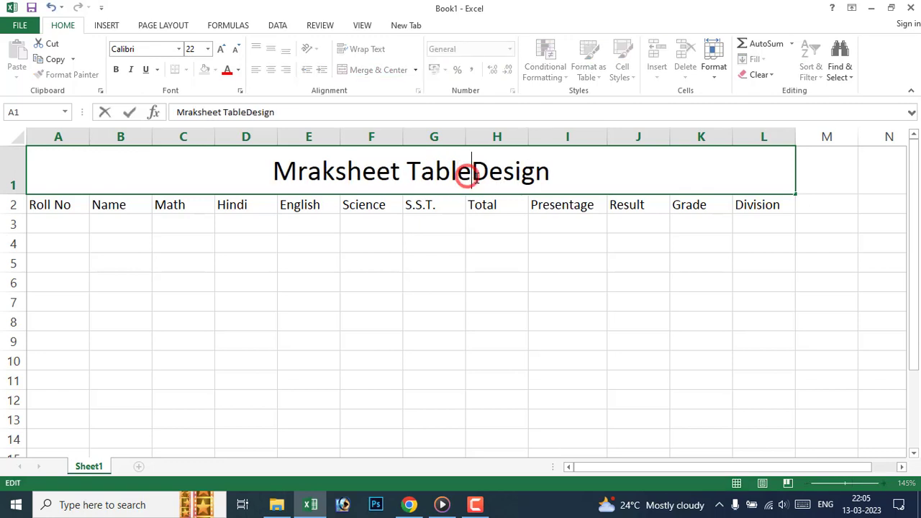
left_click(512, 300)
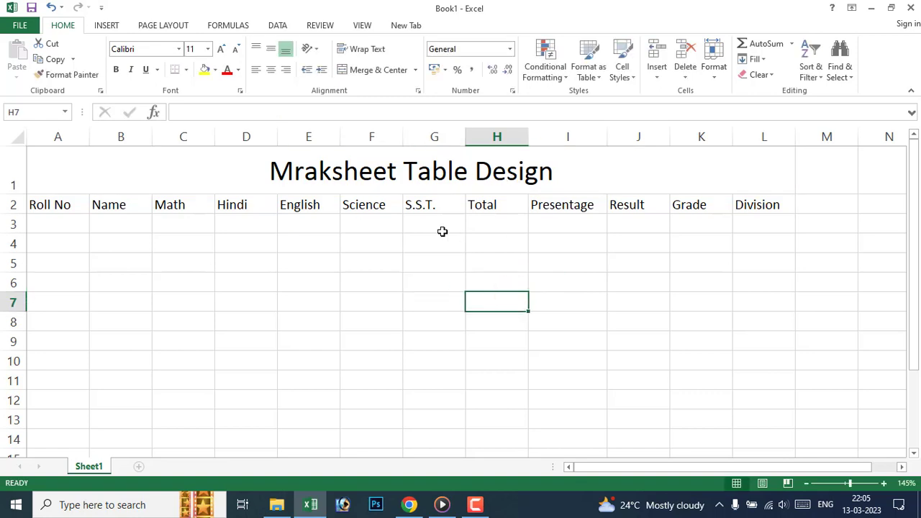
Step: Give the merged title cell A1:L1 a yellow fill
left_click(252, 264)
left_click(177, 161)
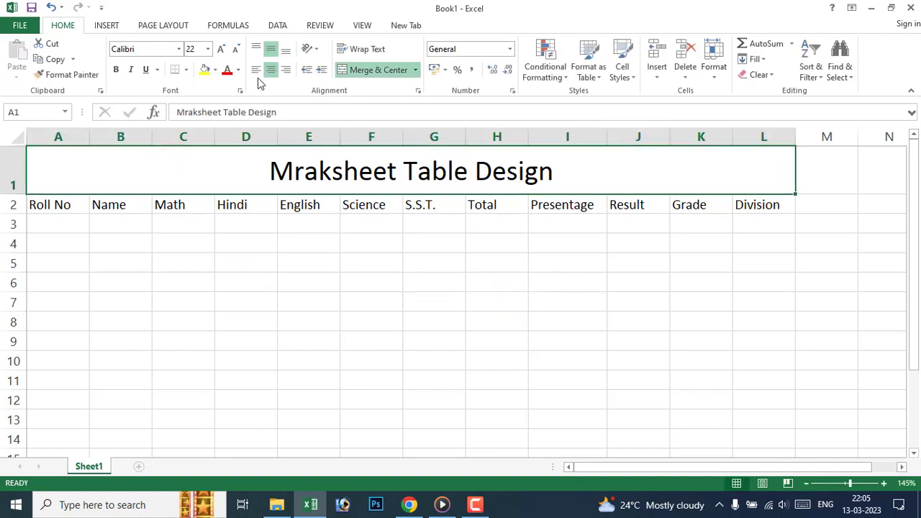
left_click(205, 69)
left_click(341, 315)
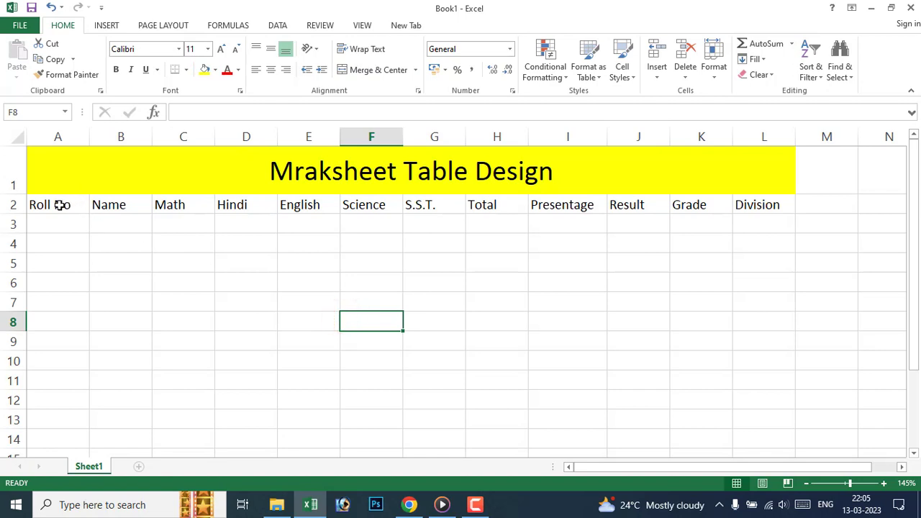
Step: Apply All Borders to the table range A2:L5
mouse_move(60, 206)
left_mouse_down()
mouse_move(385, 242)
mouse_move(717, 251)
mouse_move(782, 273)
mouse_move(779, 263)
left_mouse_up()
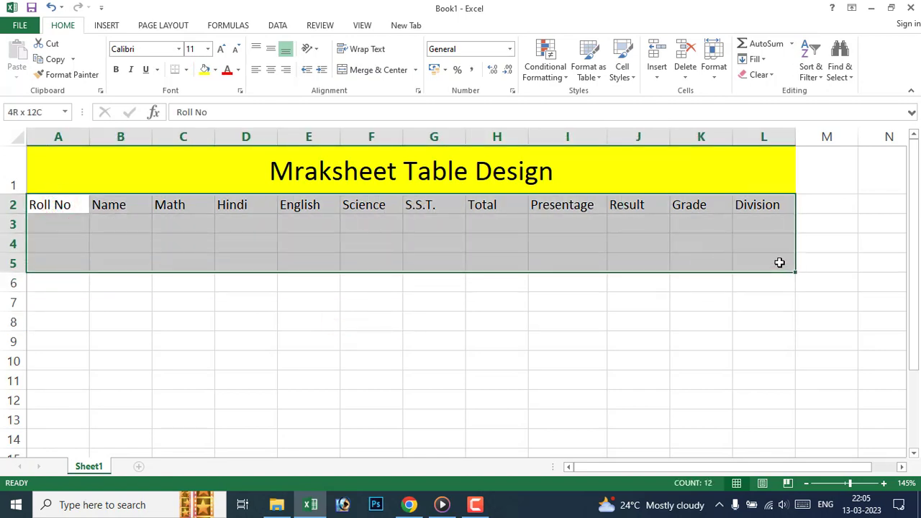
left_click(186, 70)
left_click(209, 181)
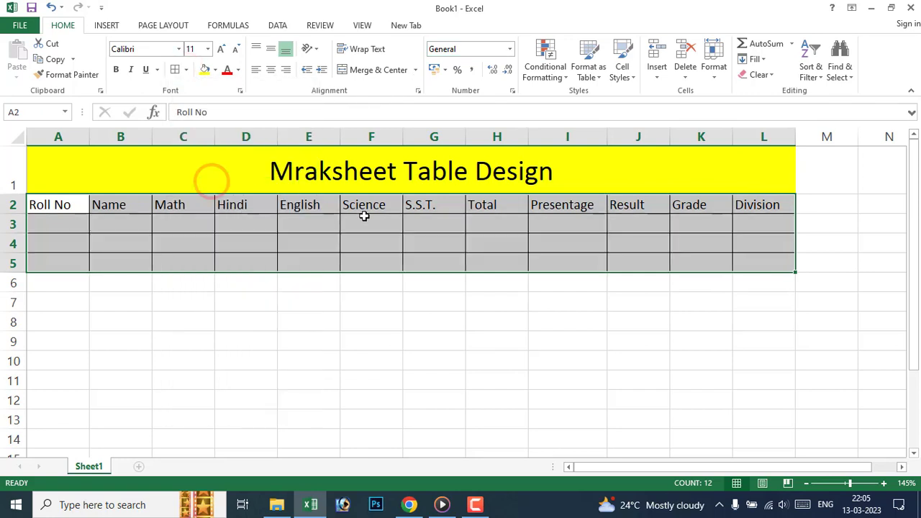
left_click(416, 277)
left_click(73, 223)
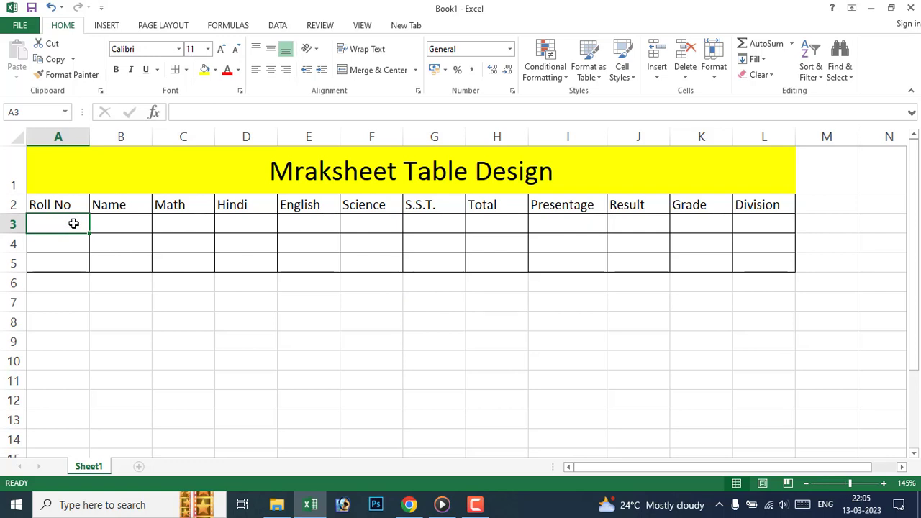
Step: Enter roll numbers 2345, 2348 and 47825 in A3:A5
type("23")
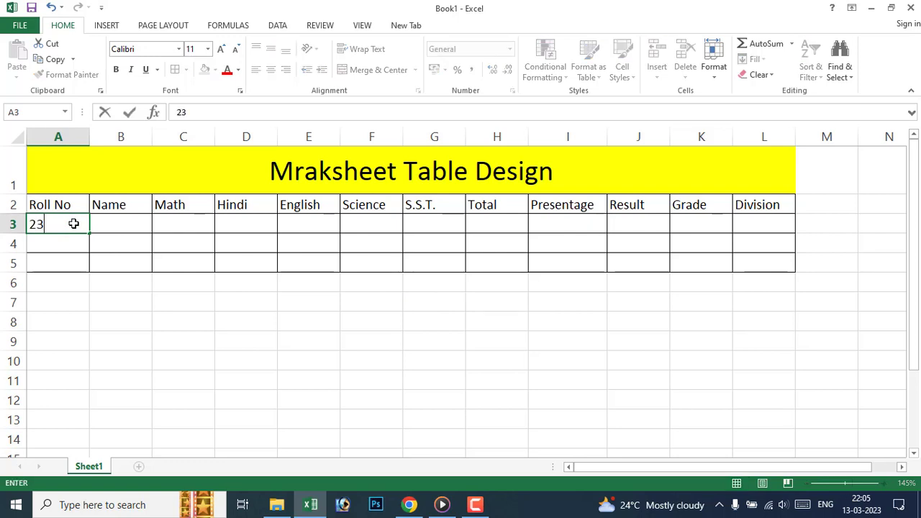
type("45")
left_click(71, 246)
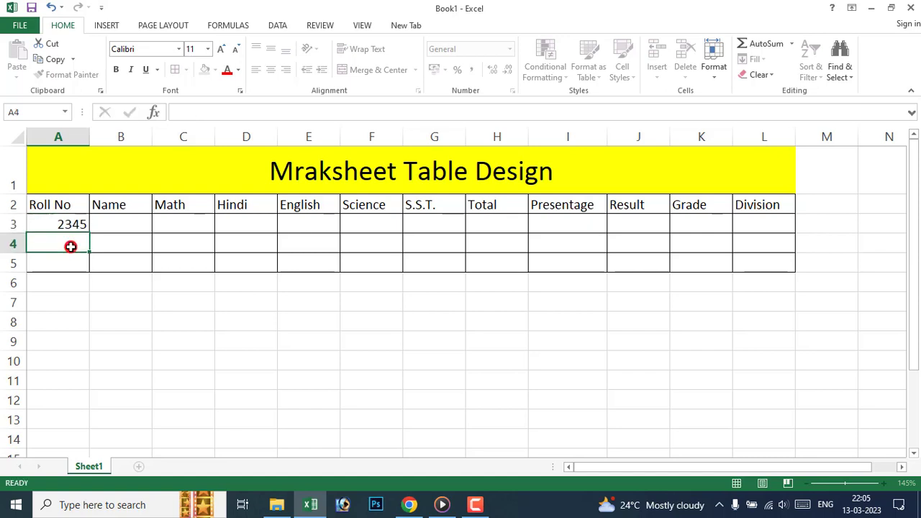
type("23")
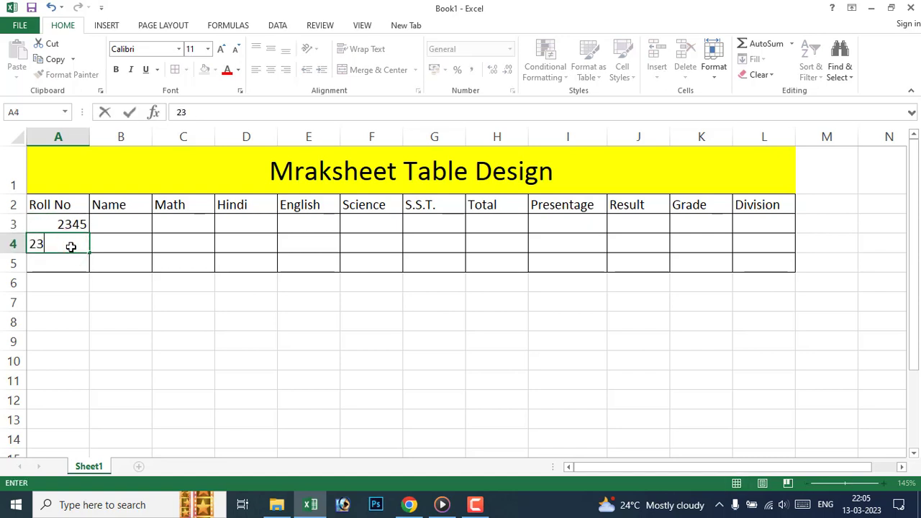
type("48")
left_click(71, 261)
type("478")
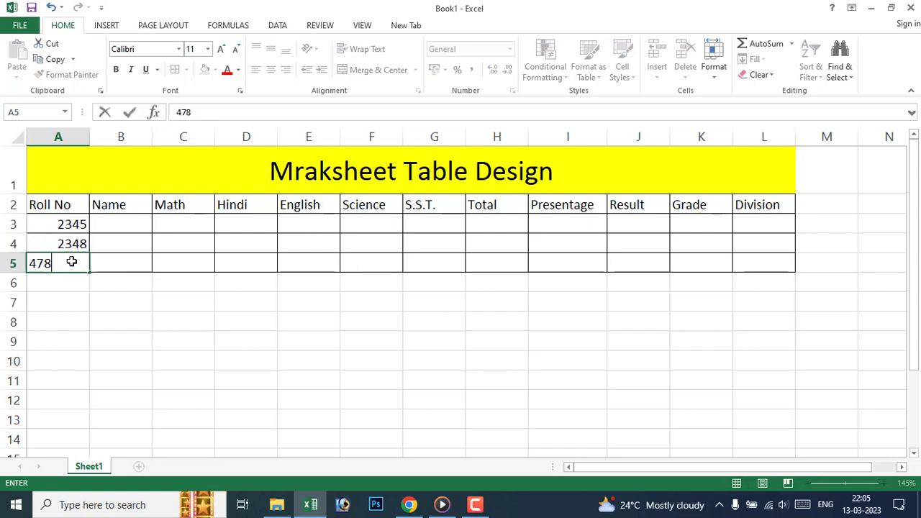
type("25")
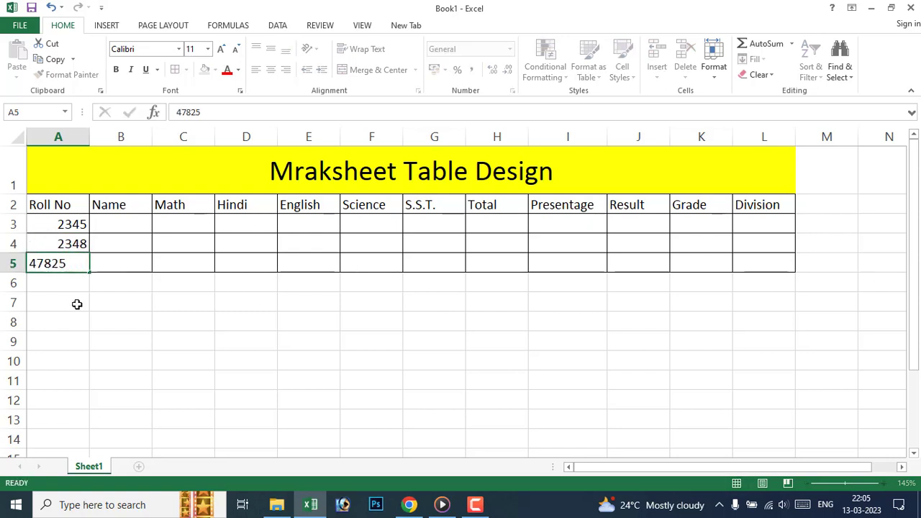
left_click(75, 305)
left_click(128, 226)
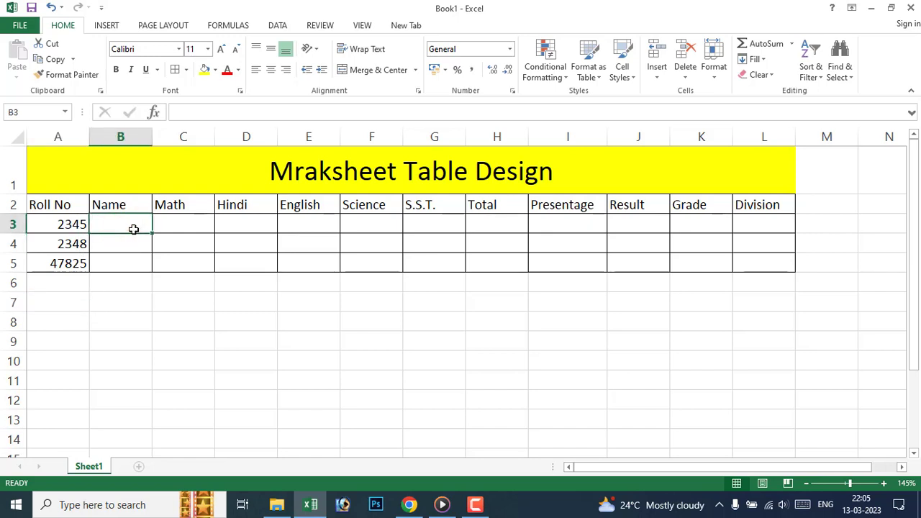
Step: Type the three students' names into B3, B4 and B5
type("S")
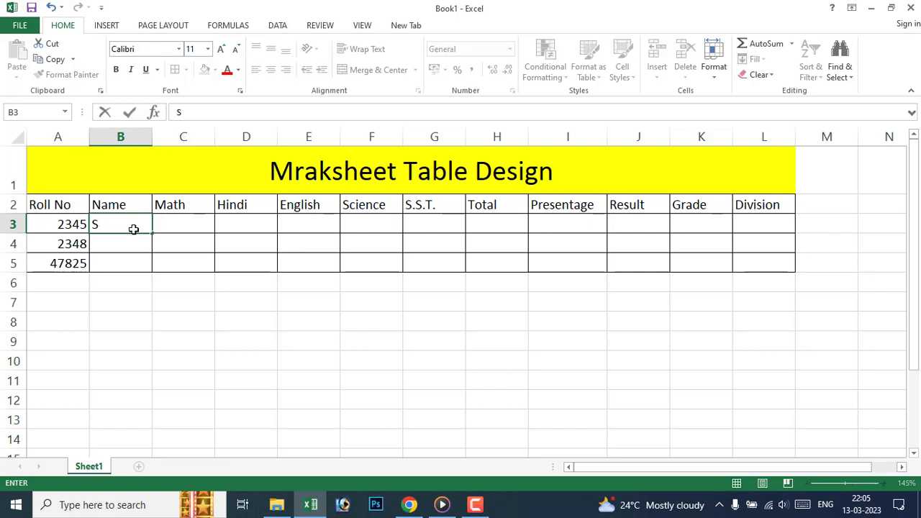
type("umit")
key("Return")
type("A")
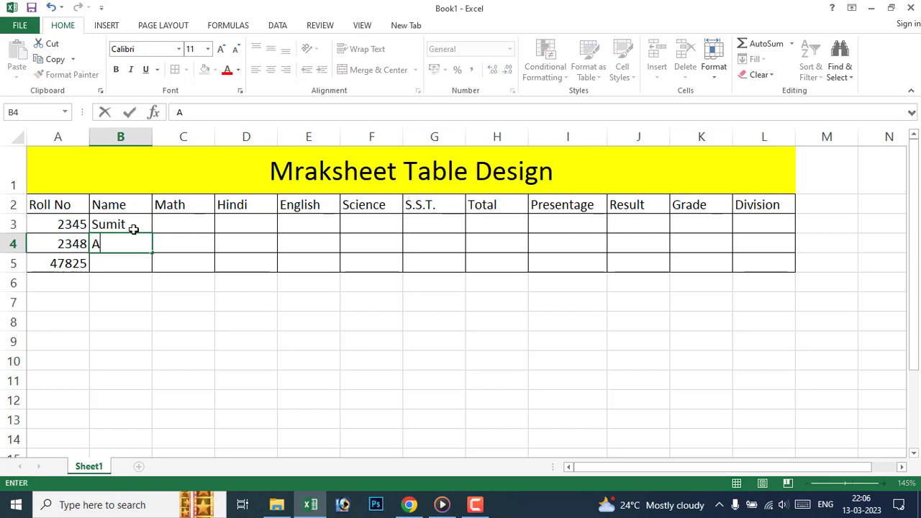
type("mit")
key("Return")
type("Shi")
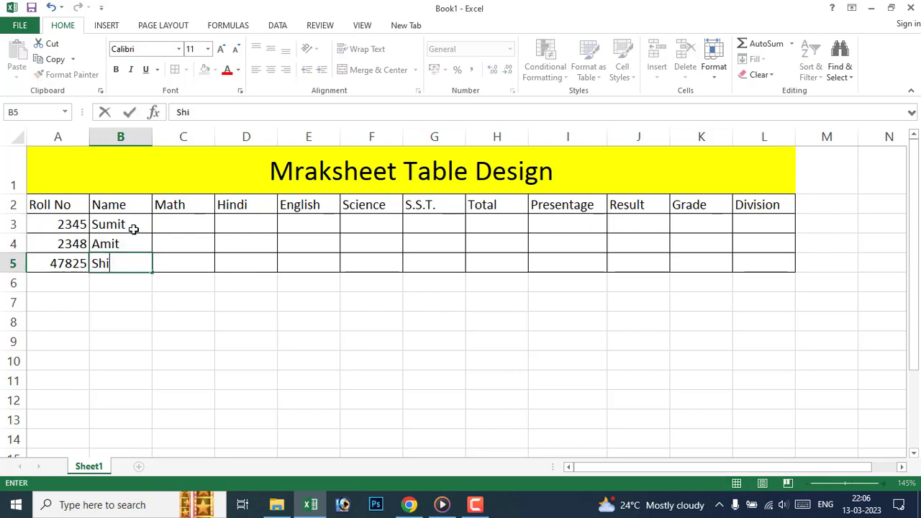
type("vam")
left_click(136, 301)
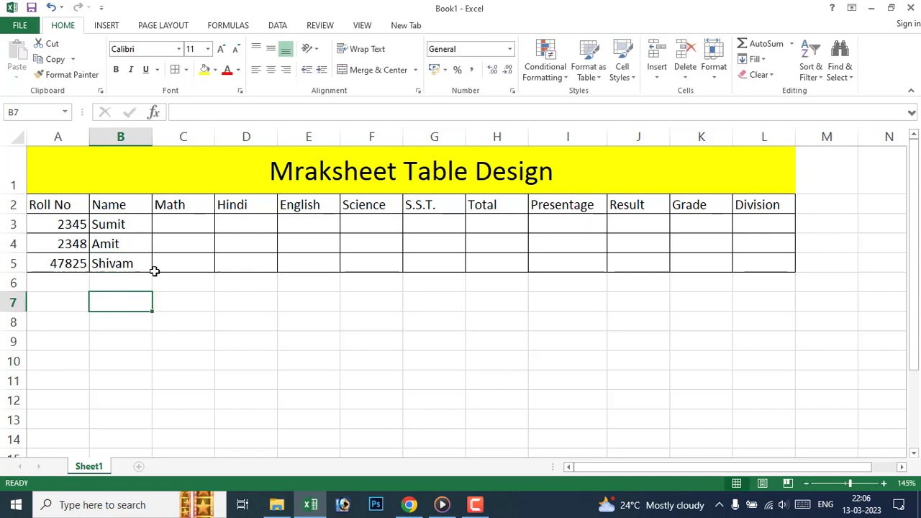
left_click(177, 224)
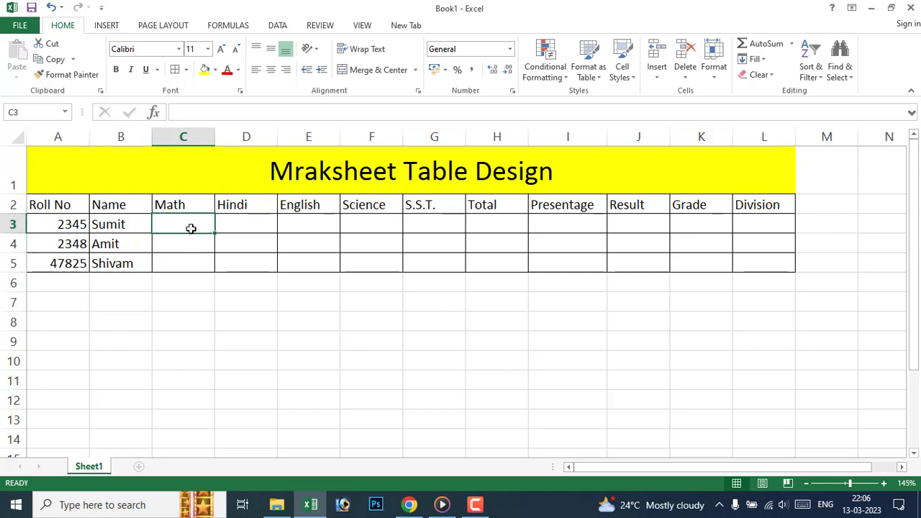
Step: Enter the first student's marks 50, 70, 60, 50, 75 in C3:G3
left_click(191, 228)
type("50")
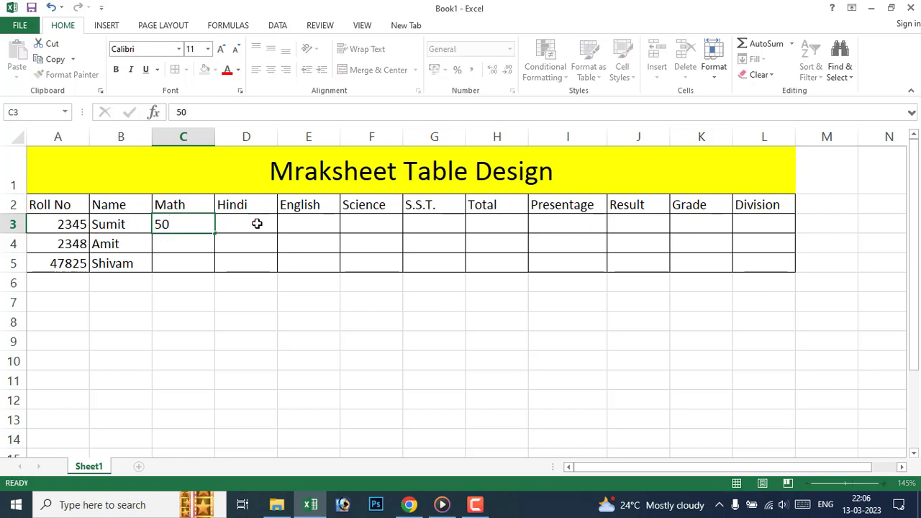
left_click(257, 224)
type("70")
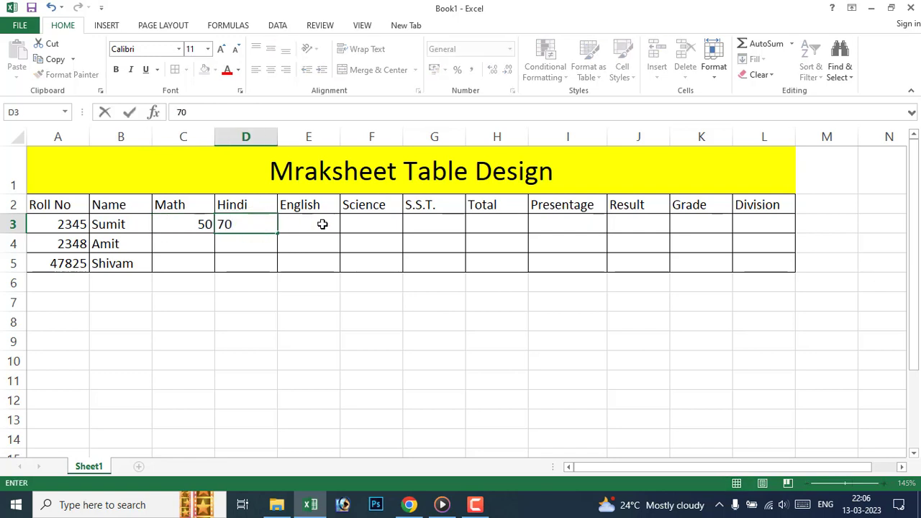
left_click(300, 225)
type("60")
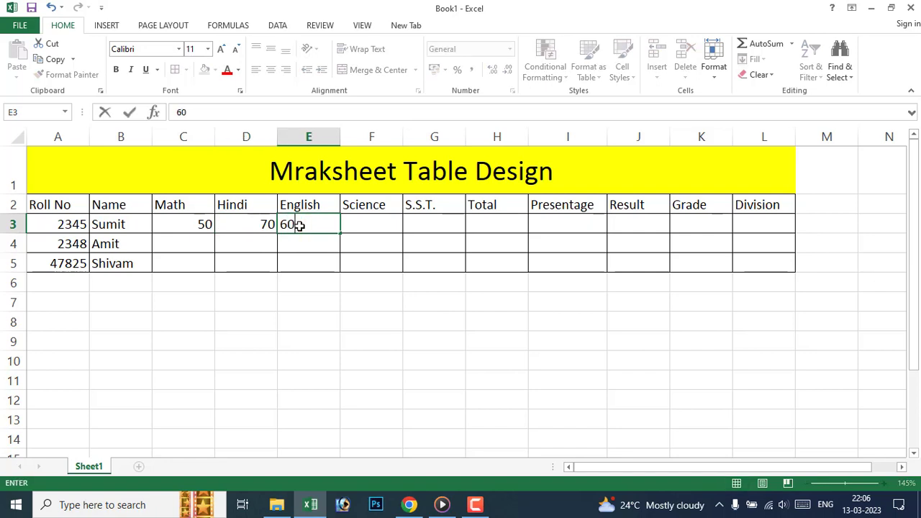
left_click(368, 224)
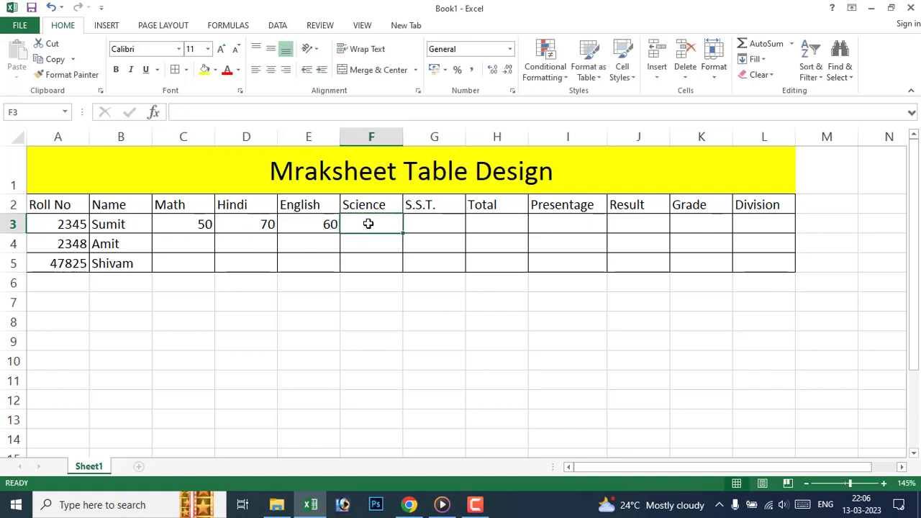
type("50")
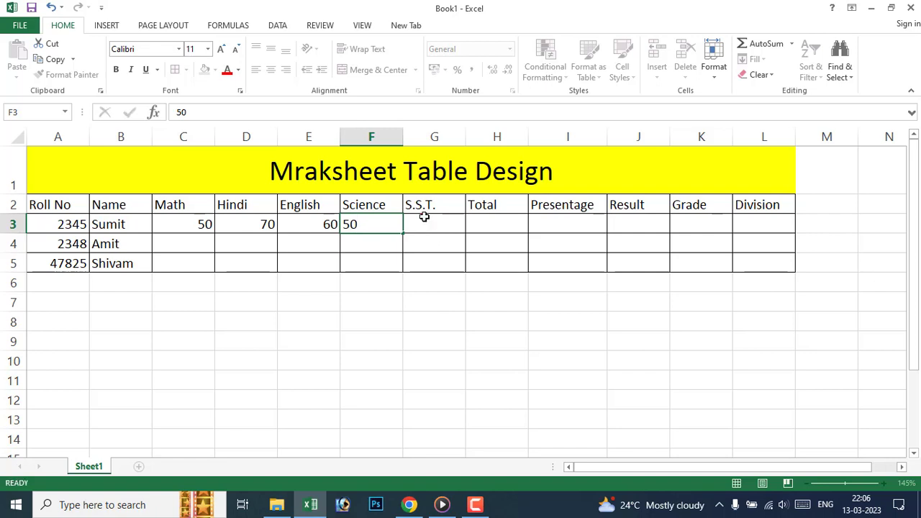
left_click(425, 223)
type("75")
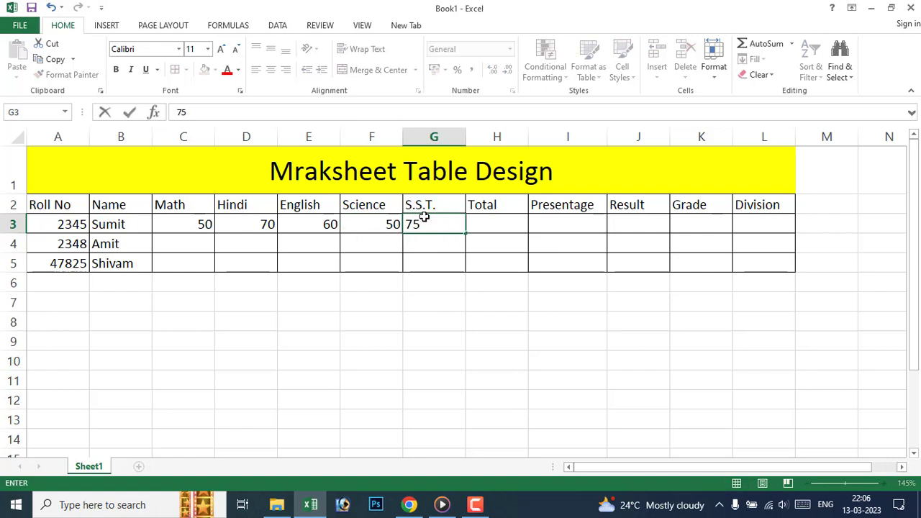
left_click(167, 245)
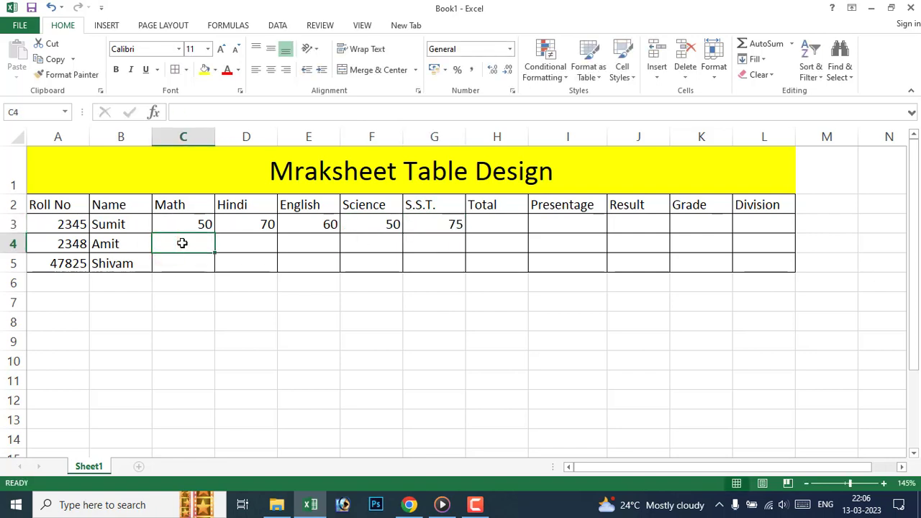
Step: Enter the second student's marks 45, 75, 50, 42, 68 in C4:G4
type("45")
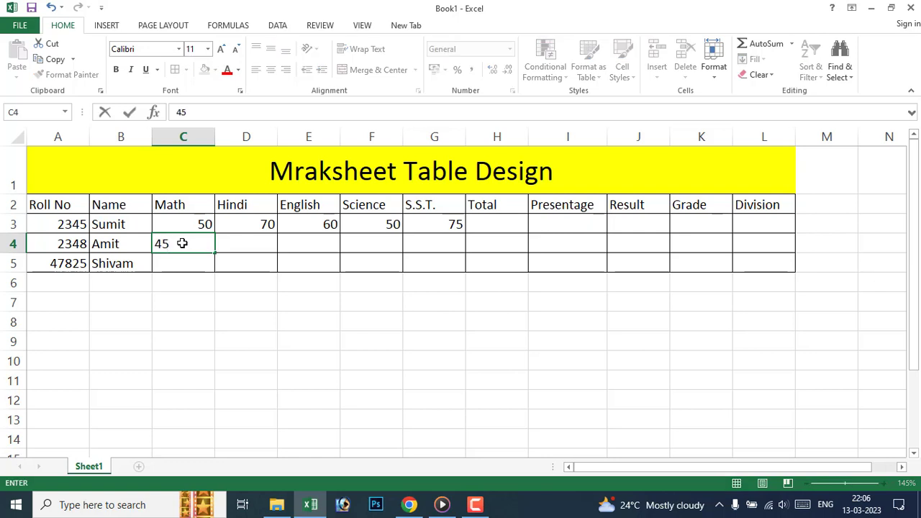
key("Tab")
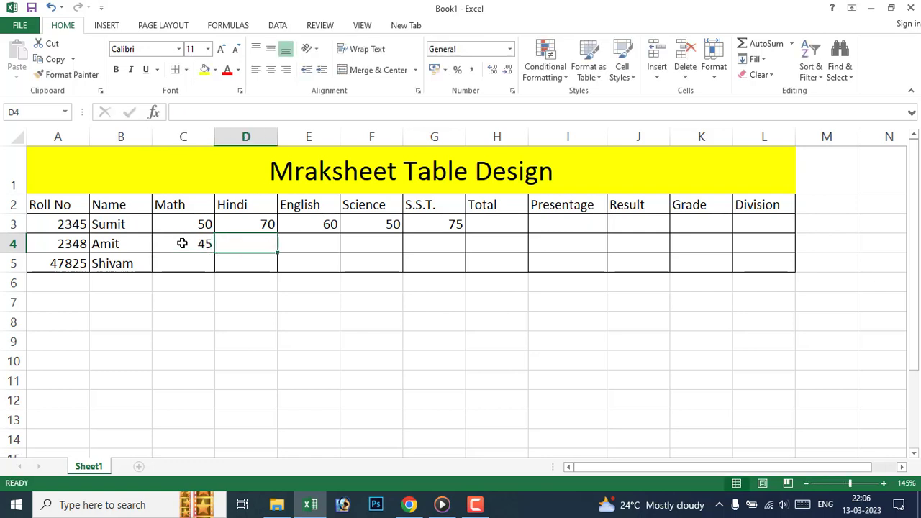
type("75")
key("Tab")
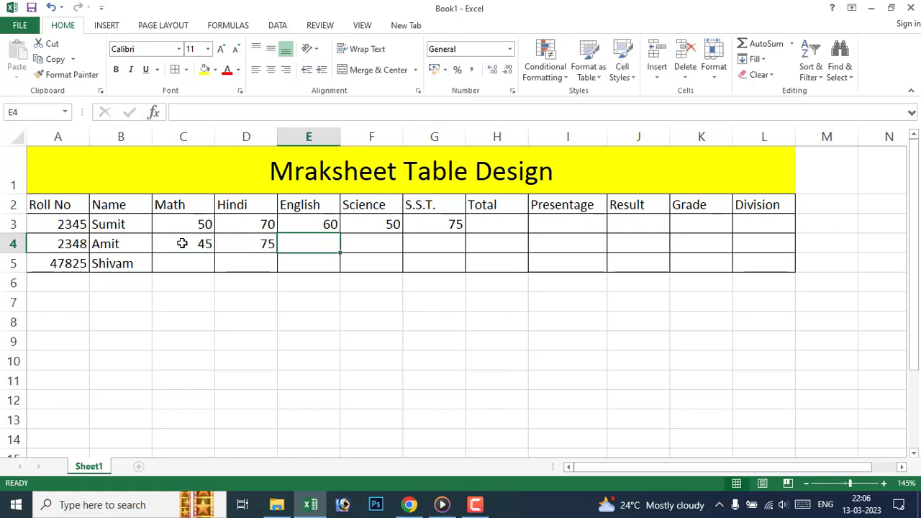
type("5")
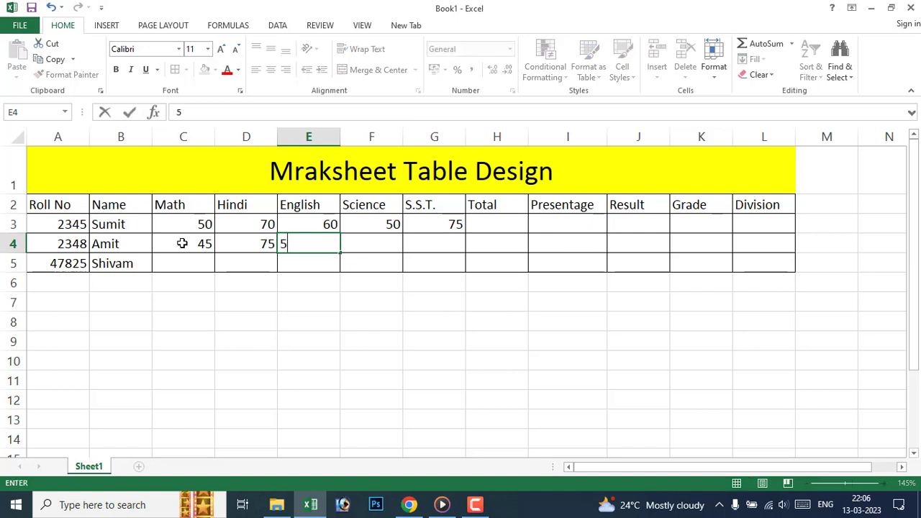
type("0")
key("Tab")
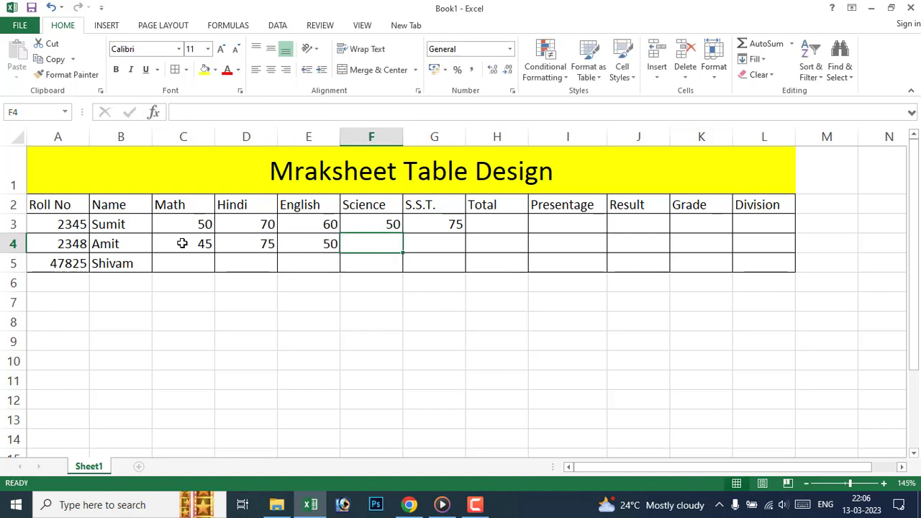
type("42")
key("Tab")
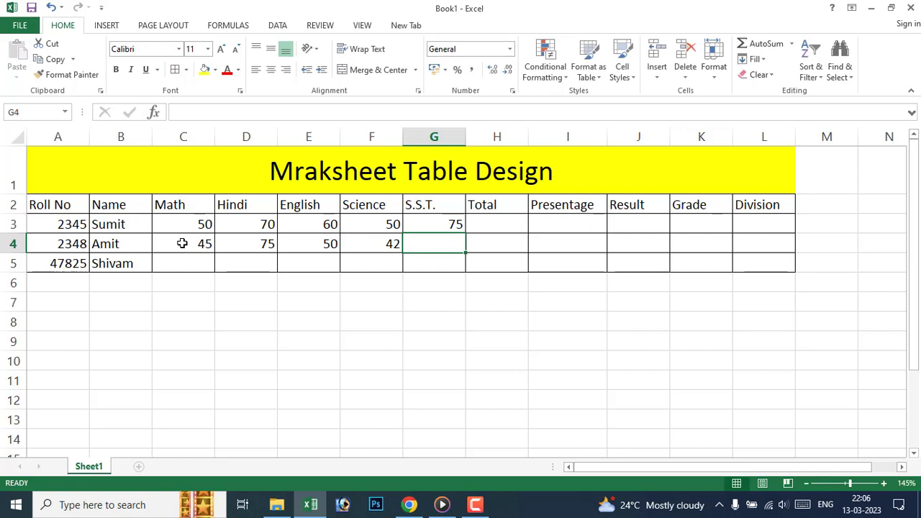
type("68")
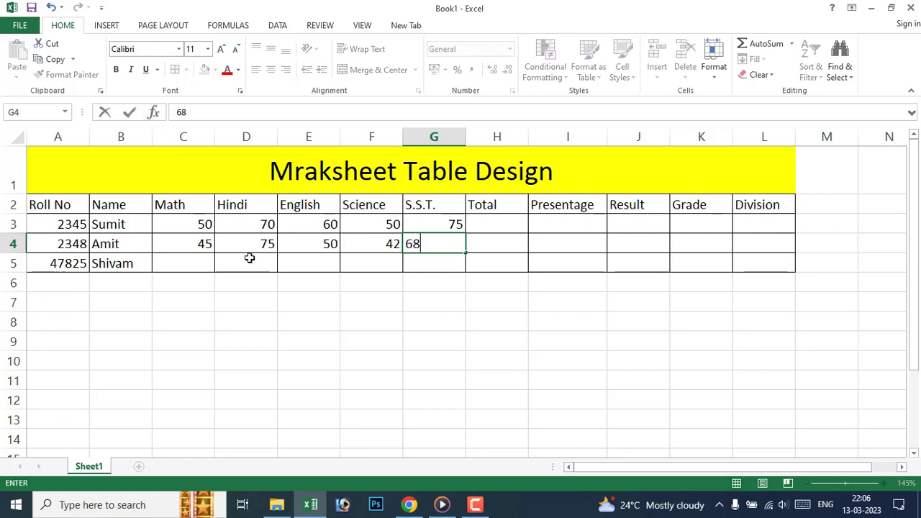
left_click(180, 267)
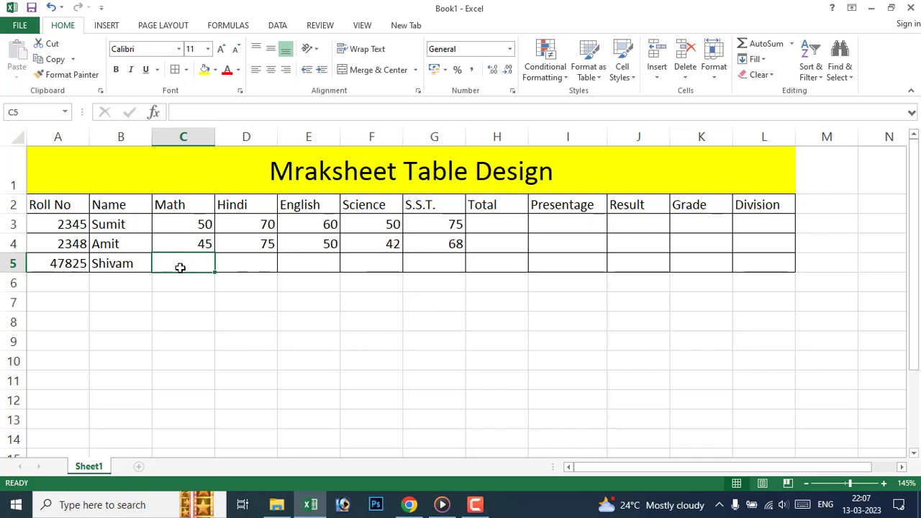
Step: Enter the third student's marks 30, 40, 50, 60 in C5:F5 and fix the S.S.T. mark in G5
type("30")
key("Tab")
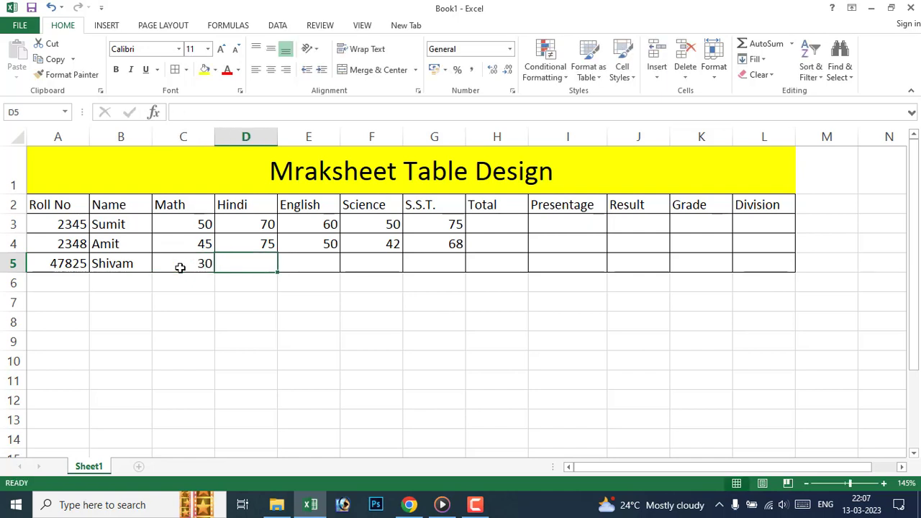
type("4")
type("0")
key("Tab")
type("50")
key("Tab")
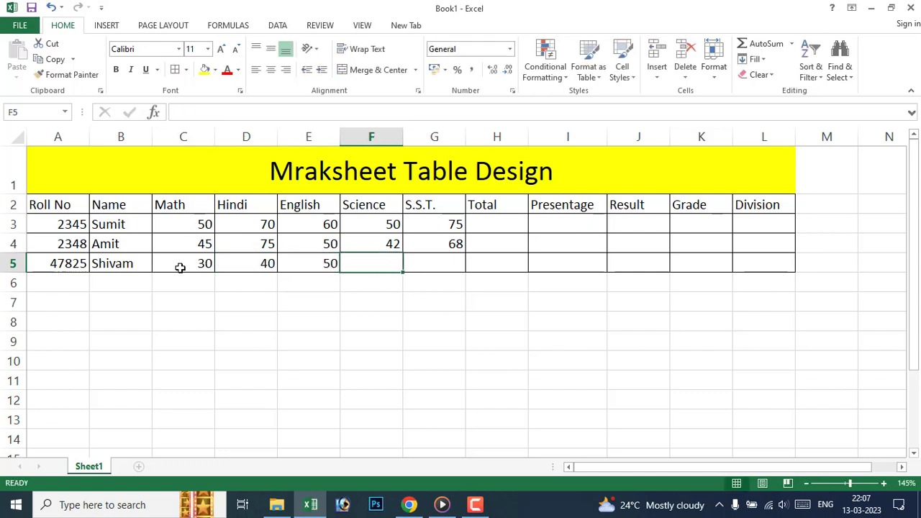
type("60")
key("Tab")
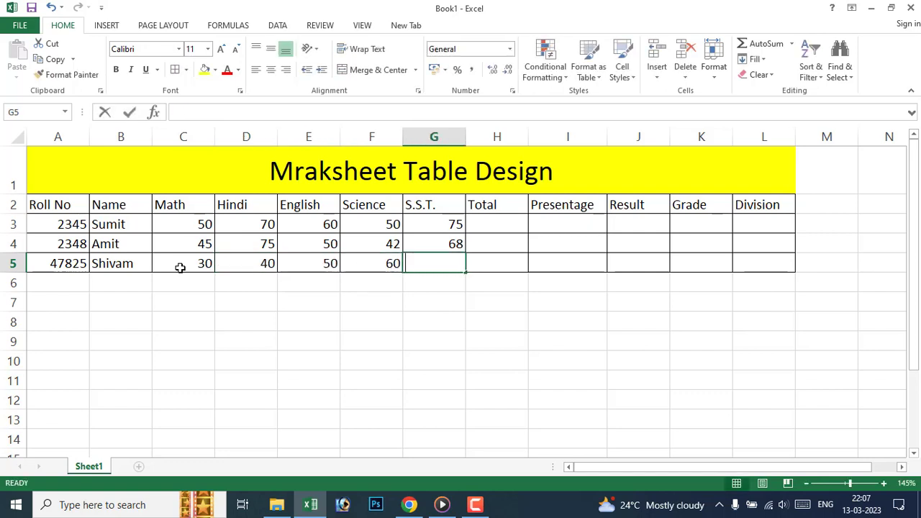
type("990")
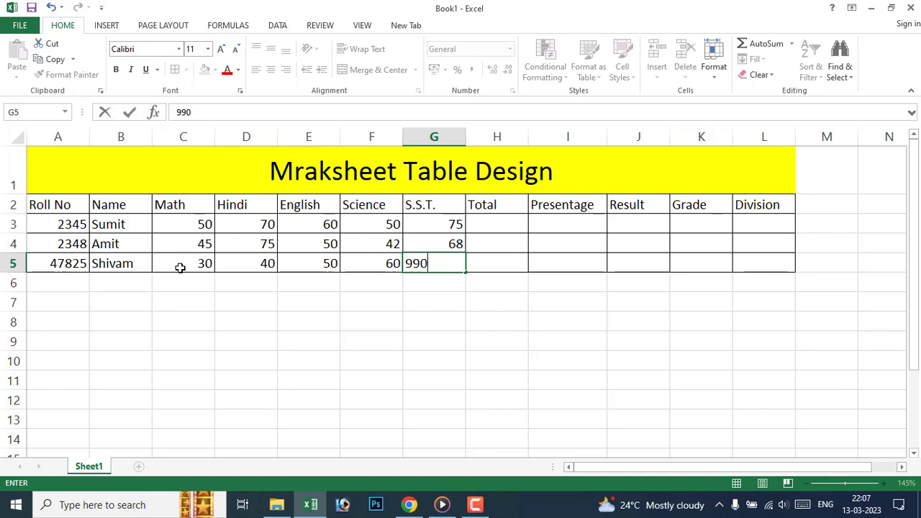
key("BackSpace")
key("BackSpace")
Step: Finish G5 as 90 and enter =SUM(C3:G3) in H3
type("0")
left_click(461, 317)
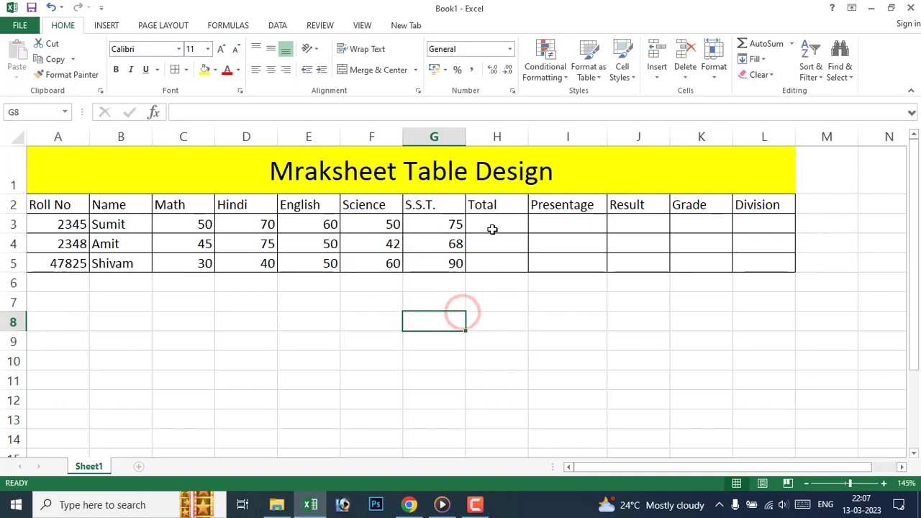
left_click(490, 220)
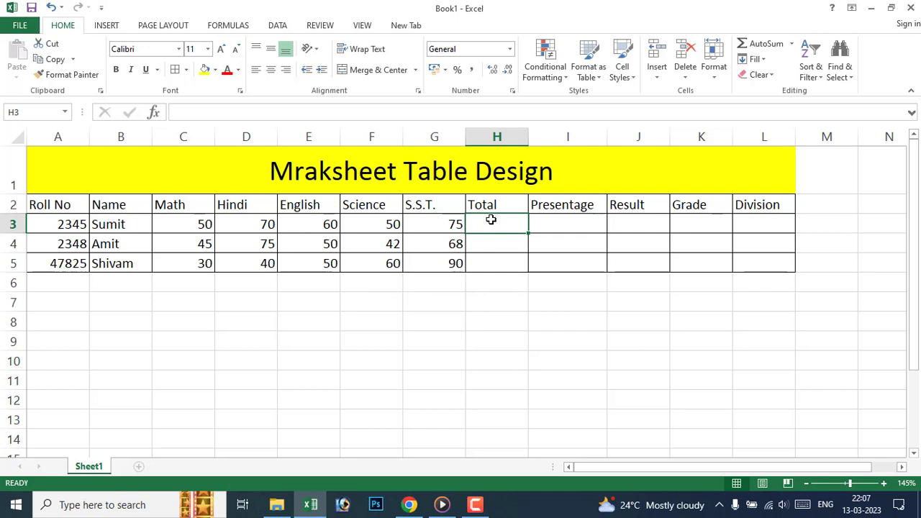
type("=su")
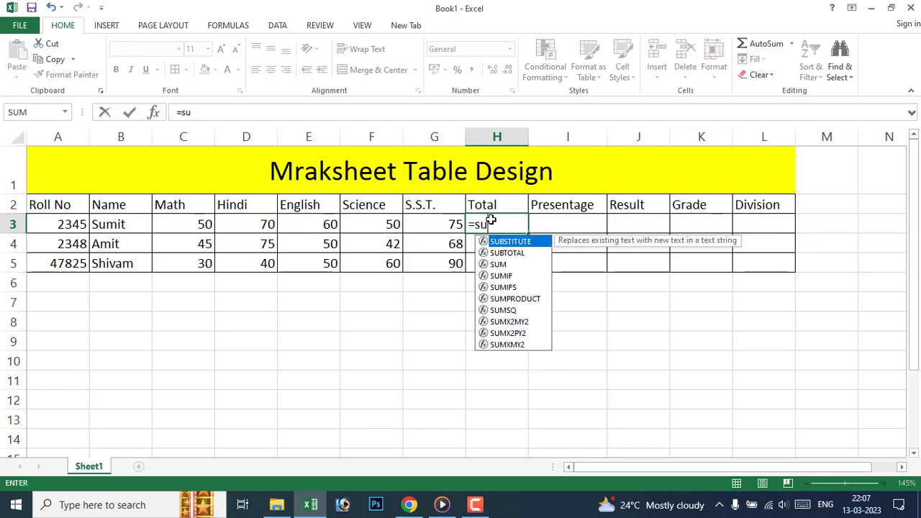
type("m(")
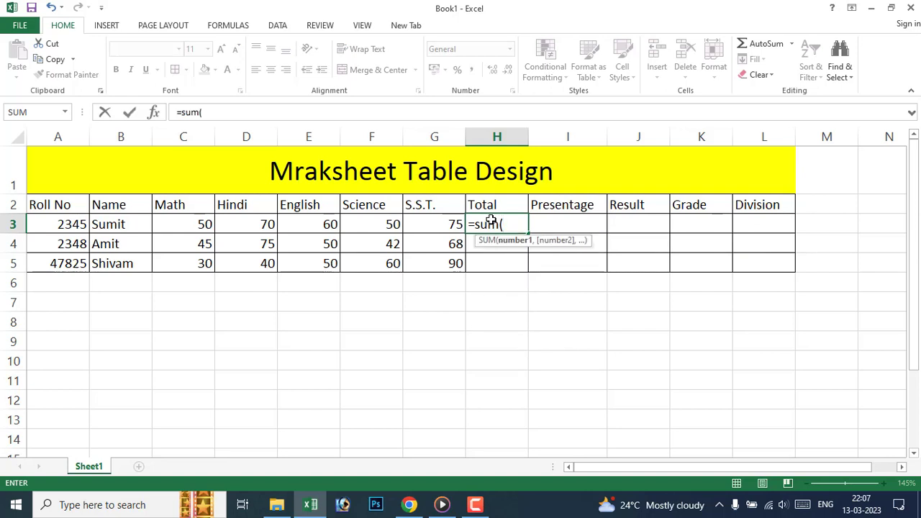
left_click_drag(174, 226, 460, 225)
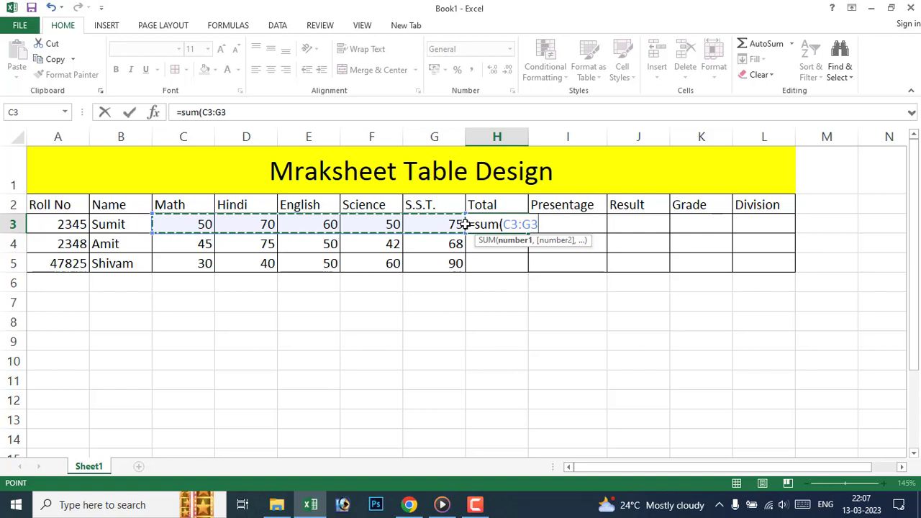
type(")")
key("Return")
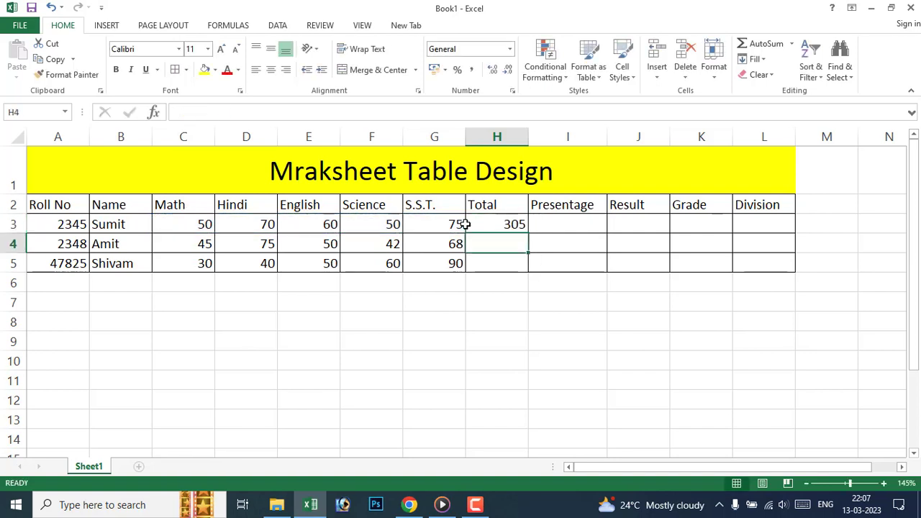
Step: Fill the total formula down to H5, giving 305, 280 and 270
left_click(521, 222)
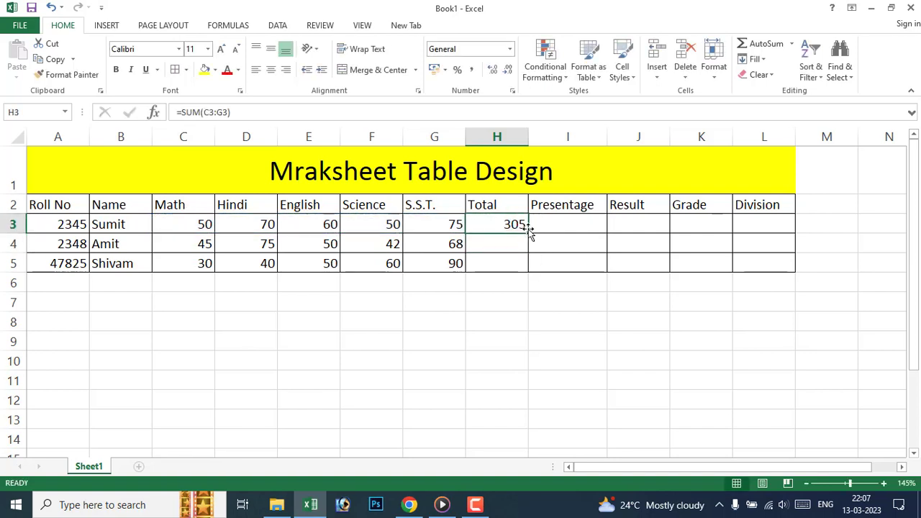
left_click_drag(529, 233, 531, 272)
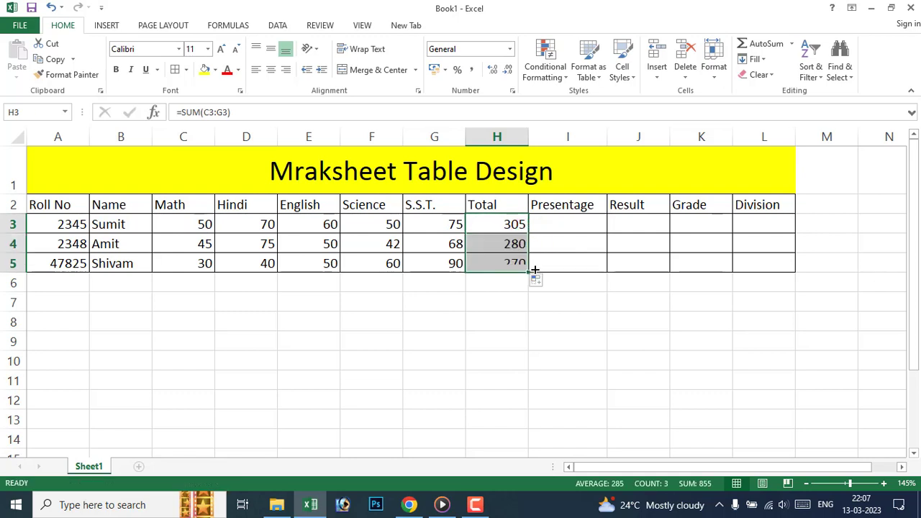
left_click(504, 327)
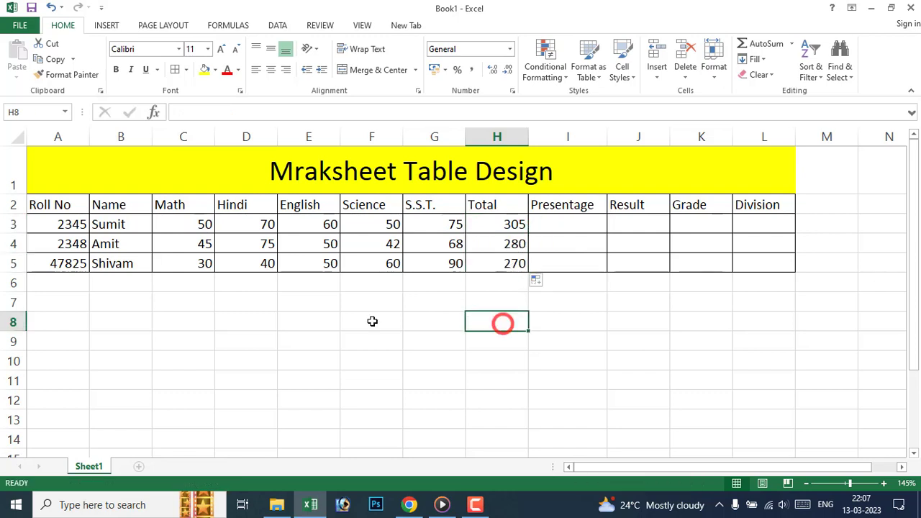
left_click(565, 223)
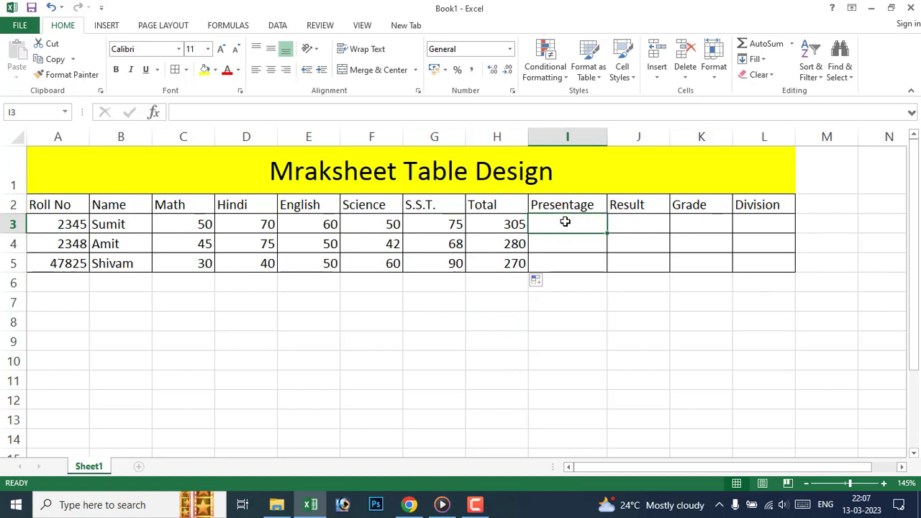
Step: Enter =H3/500*100 in I3 so the first percentage reads 61
left_click(565, 223)
type("=")
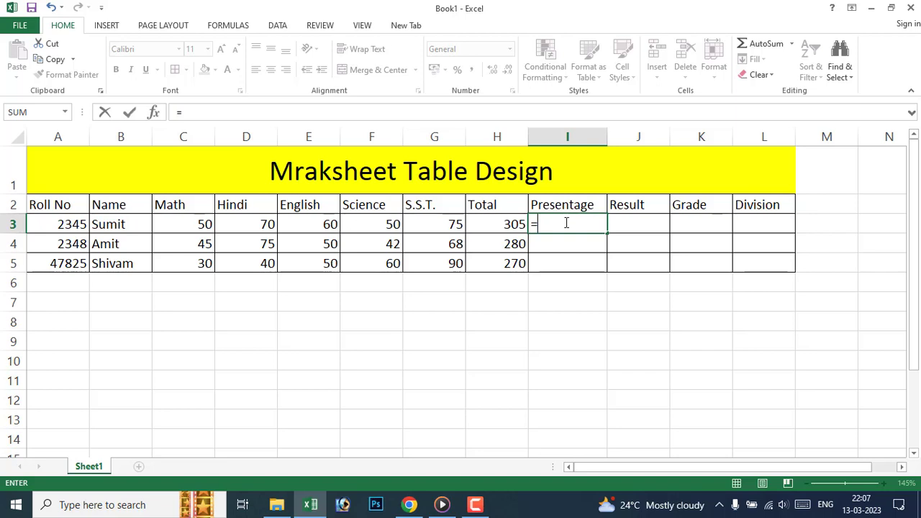
left_click(496, 224)
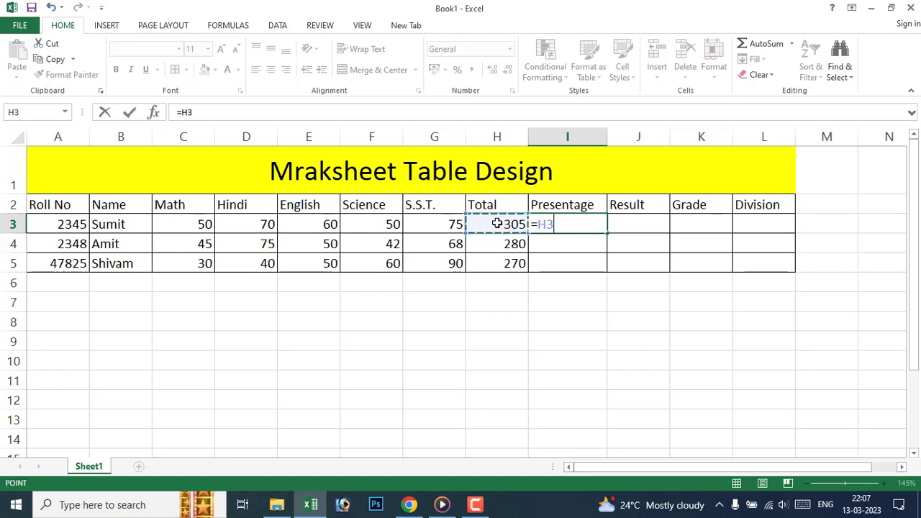
type("/")
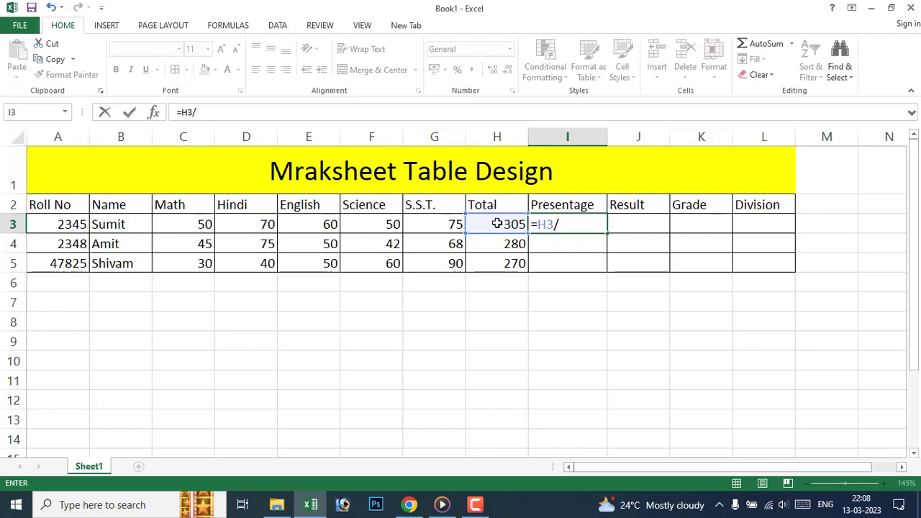
type("500*")
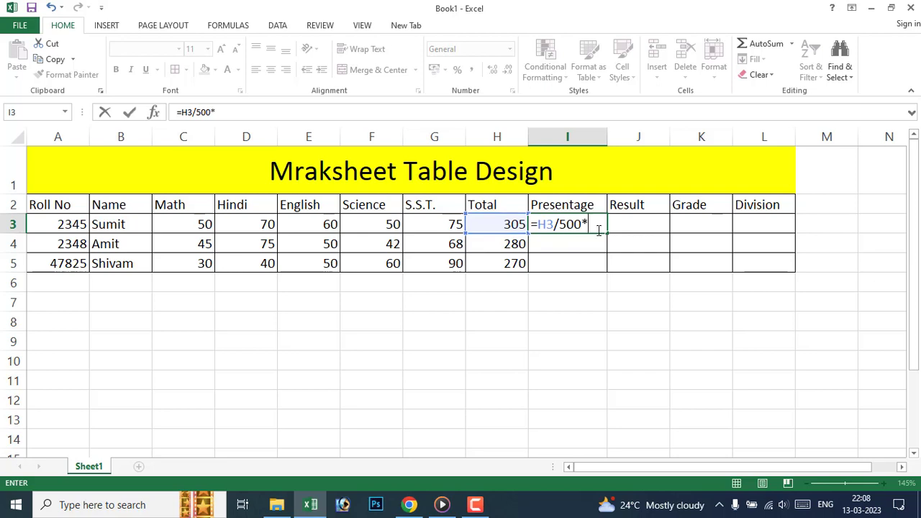
type("100")
key("Return")
Step: Fill the percentage formula down to I5, giving 56 and 54
left_click(596, 227)
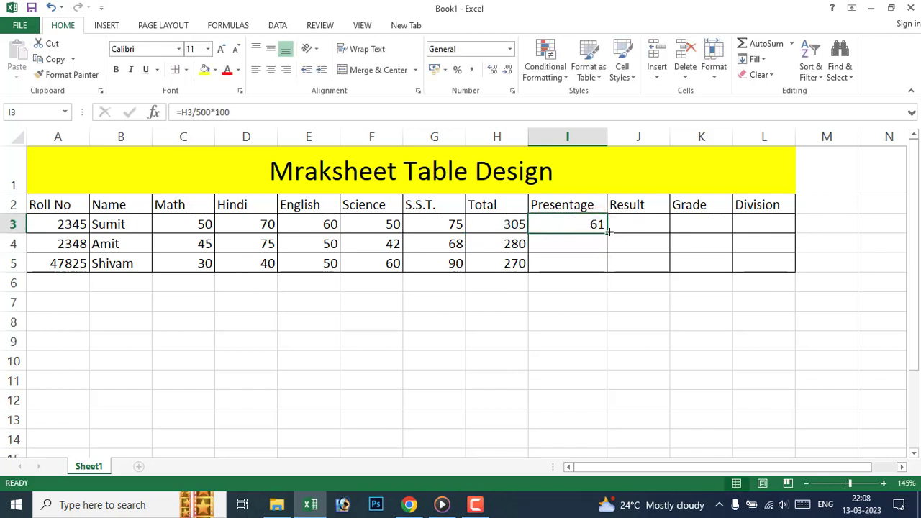
left_click_drag(607, 234, 615, 276)
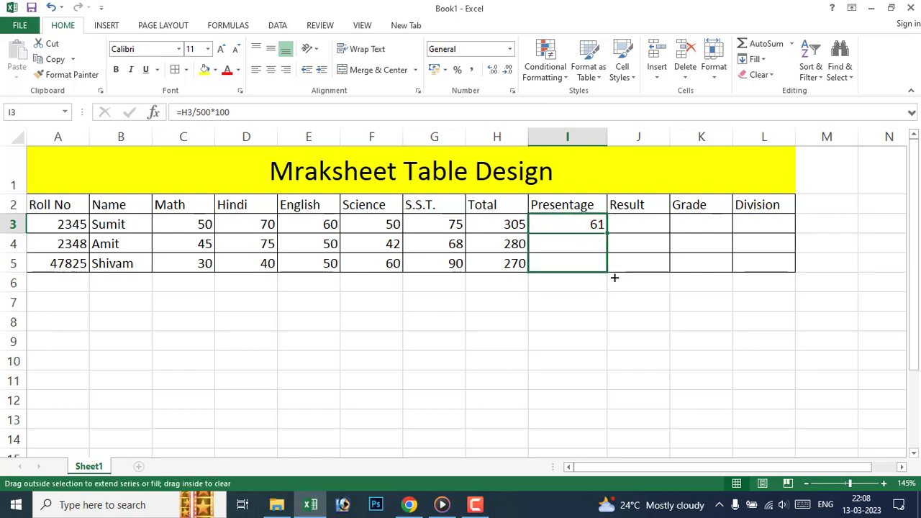
left_click(624, 246)
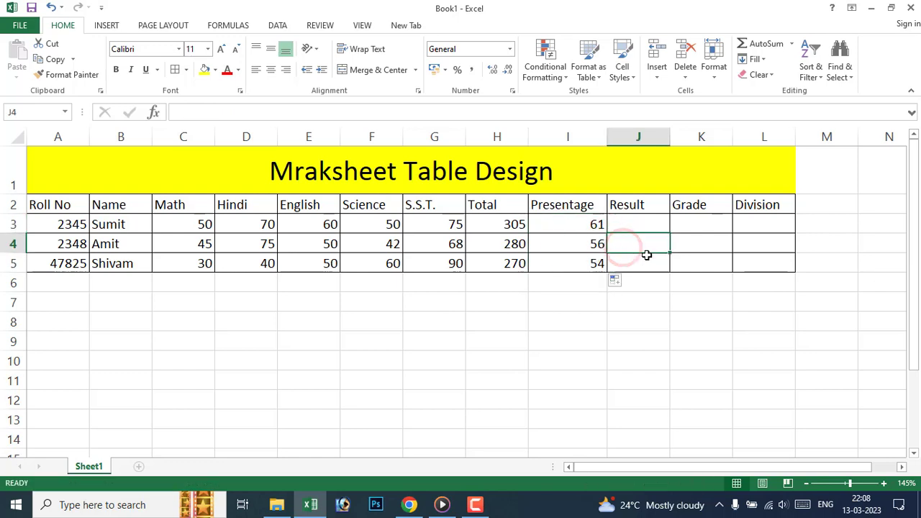
left_click(589, 225)
Step: Give I3:I5 a custom General"%" format so they show 61%, 56% and 54%
left_click_drag(587, 224, 595, 262)
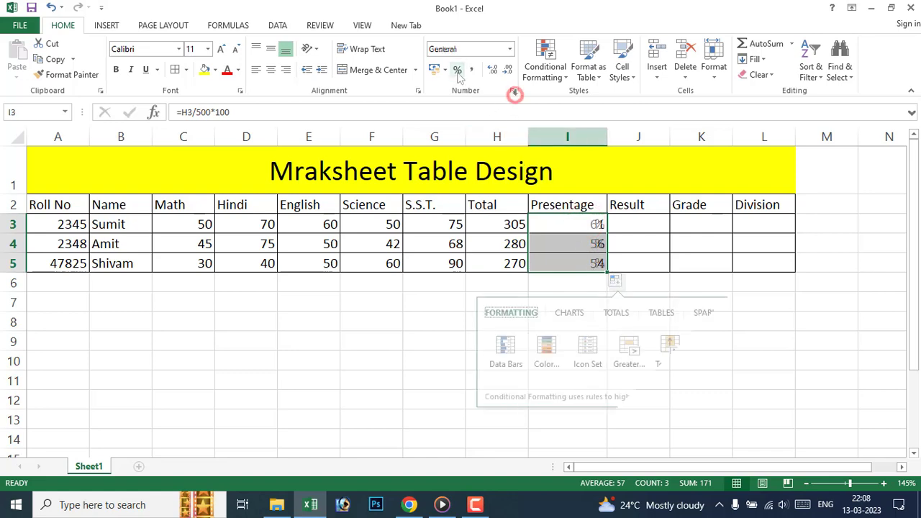
left_click(512, 91)
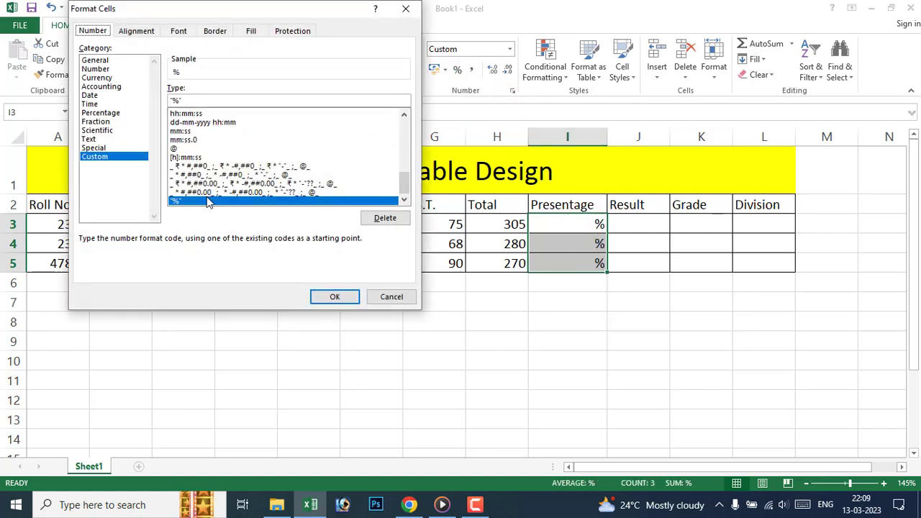
scroll(214, 135, "up", 5)
scroll(214, 135, "up", 3)
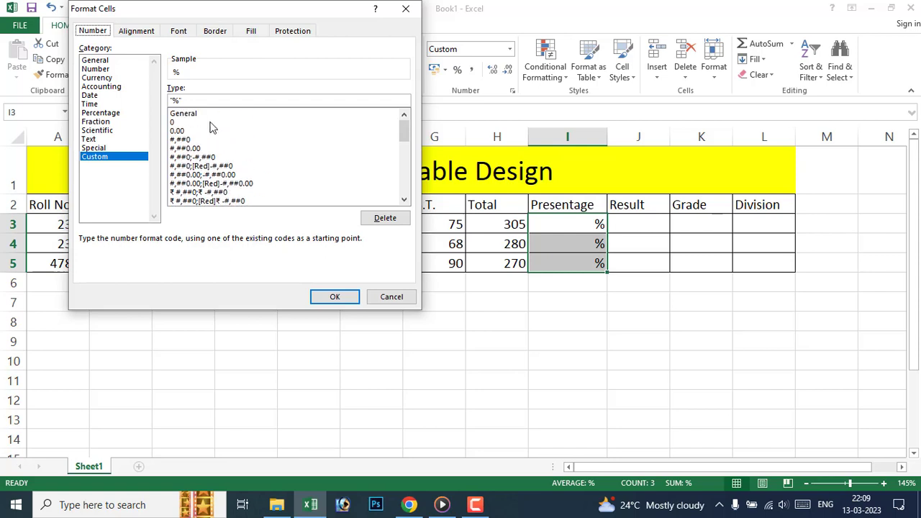
left_click(206, 115)
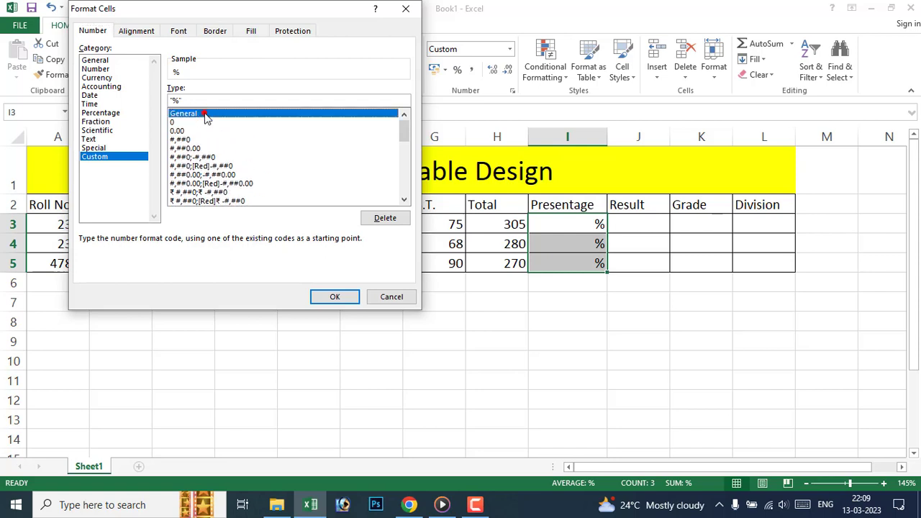
left_click(170, 100)
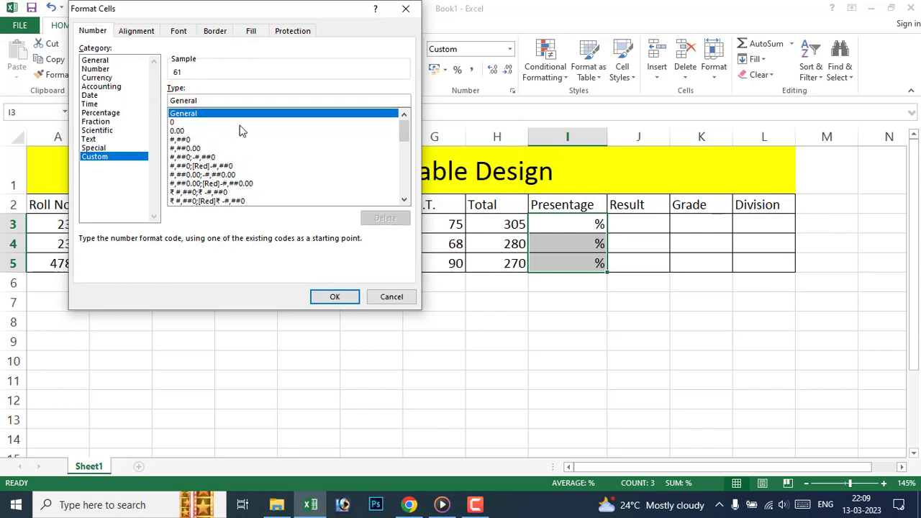
left_click(207, 101)
type("\"")
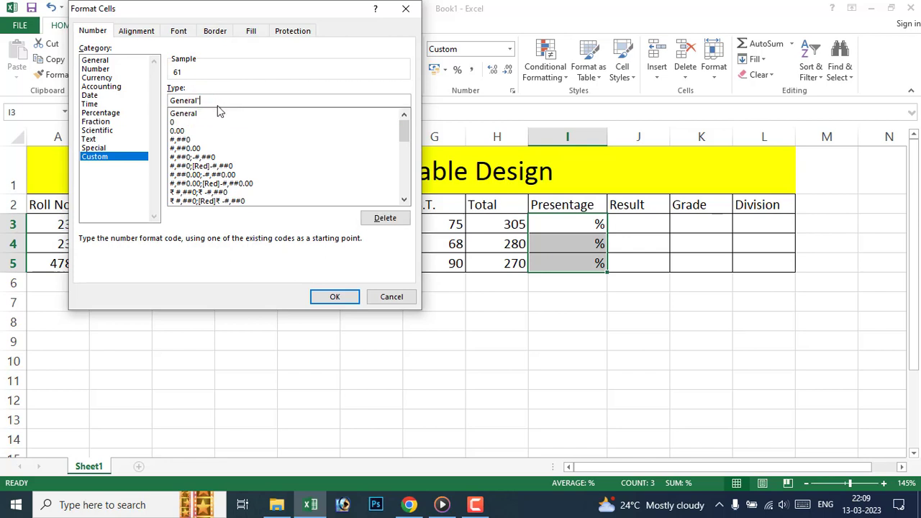
type("%")
left_click(334, 296)
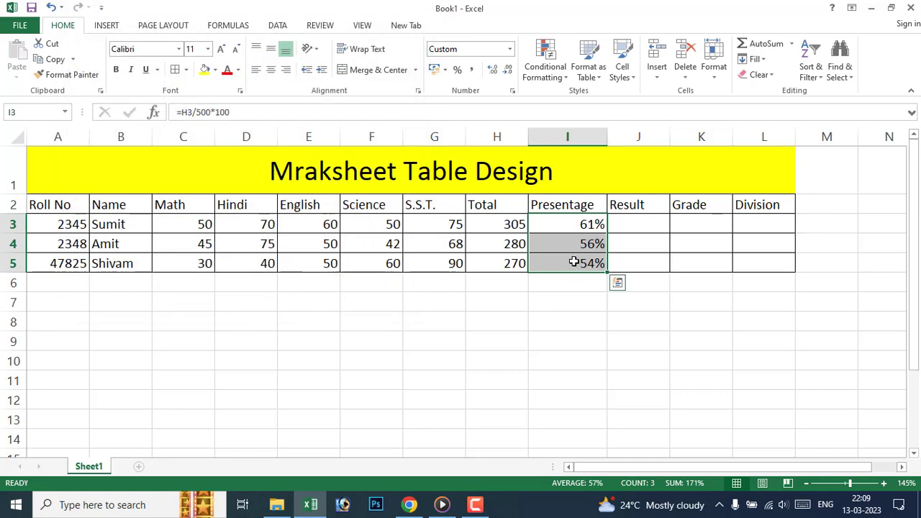
left_click(573, 261)
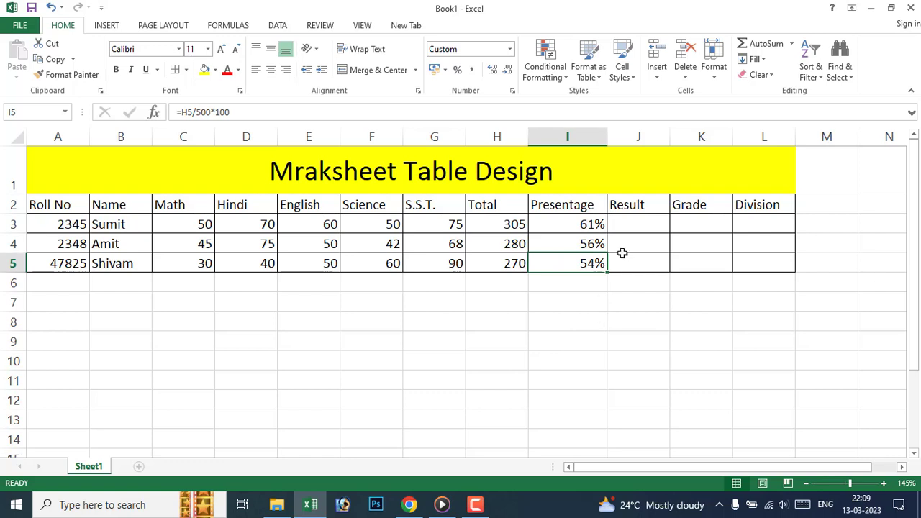
Step: Start J3's Result formula as =if(countif(C3:G3,">=33")=5,"Pass", using a mouse-selected C3:G3 range
left_click(631, 227)
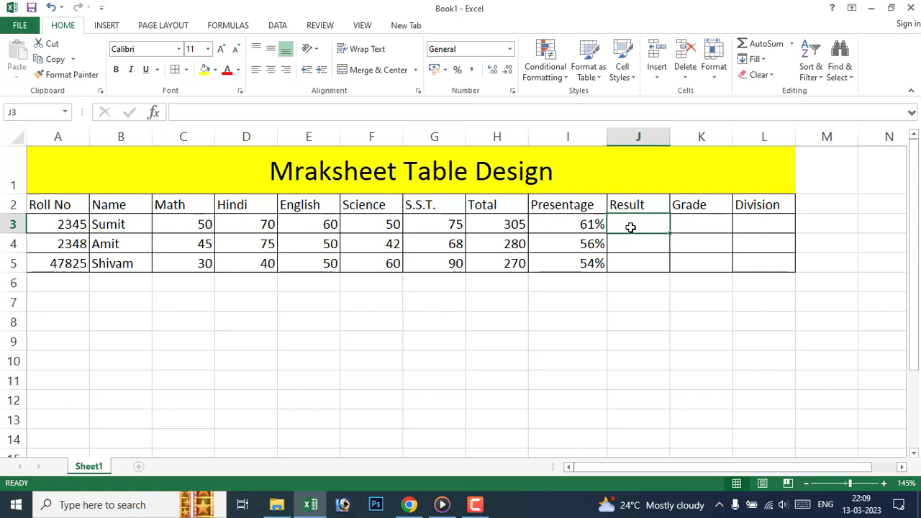
left_click(631, 228)
type("=")
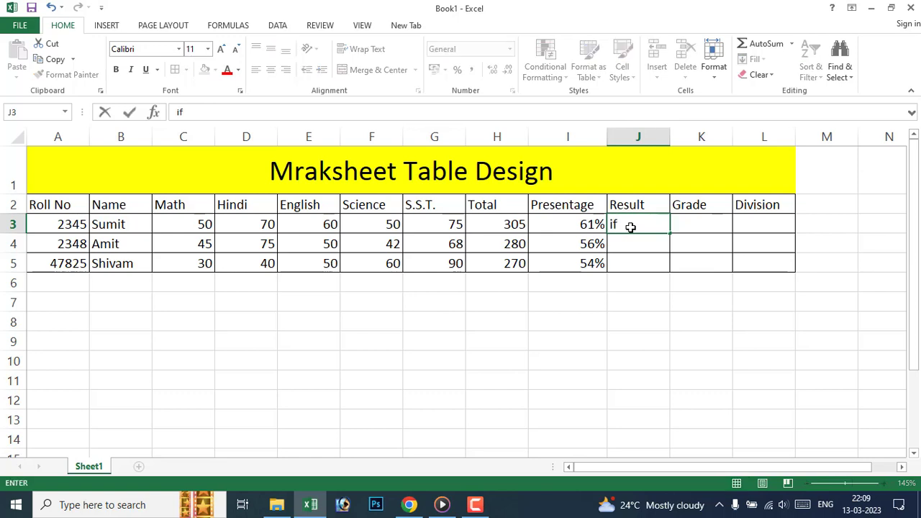
key("BackSpace")
type("=if")
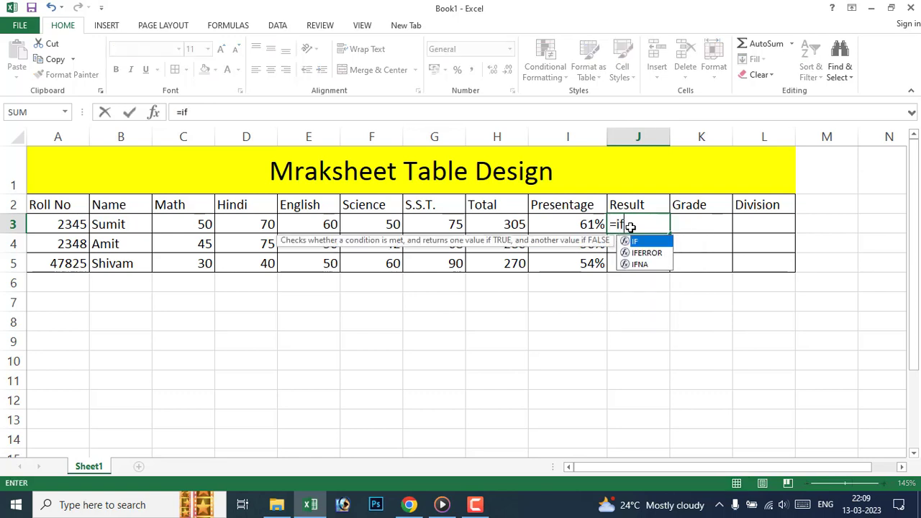
type("(")
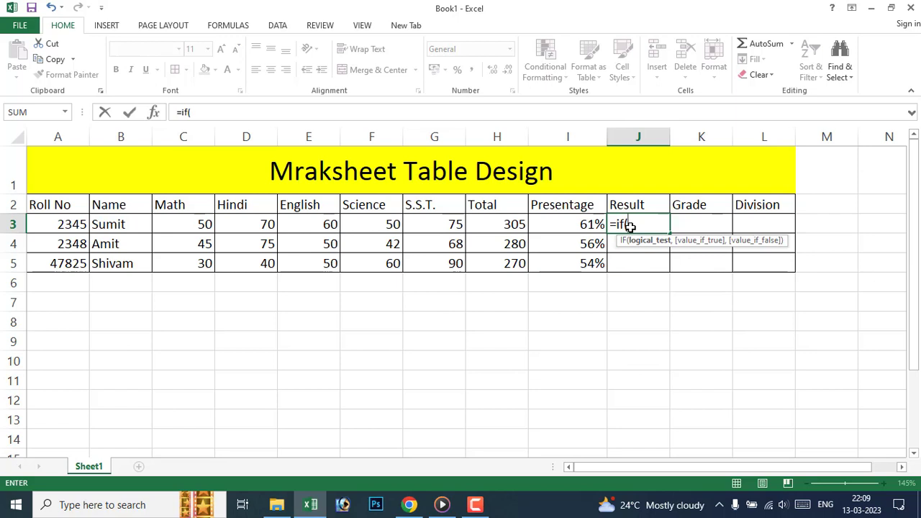
type("coun")
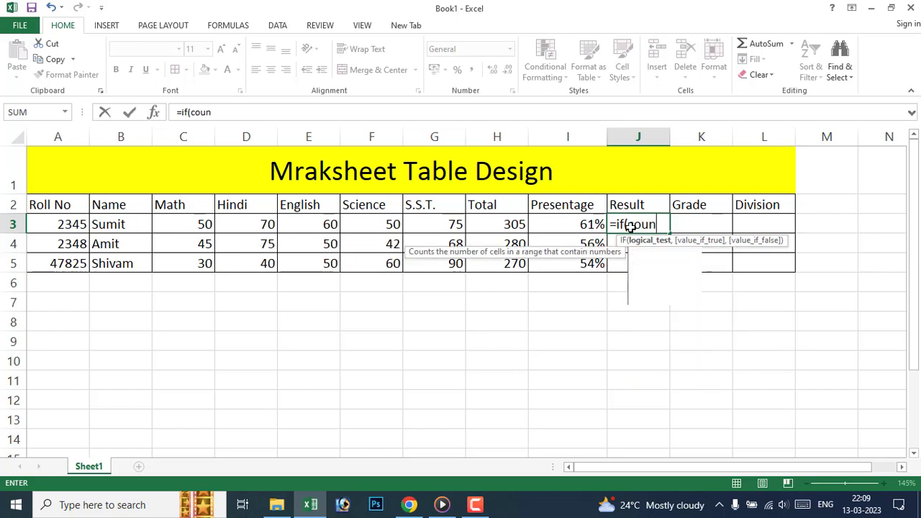
type("tif")
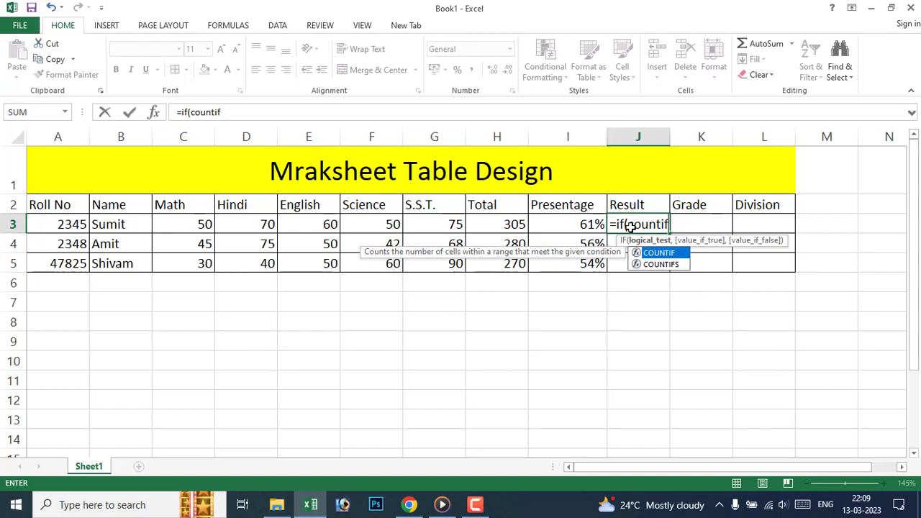
type("(")
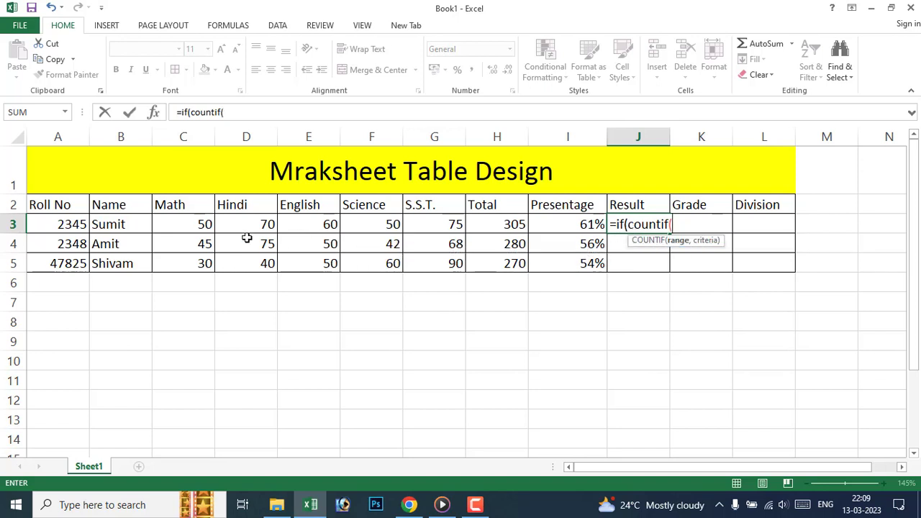
left_click_drag(193, 225, 446, 221)
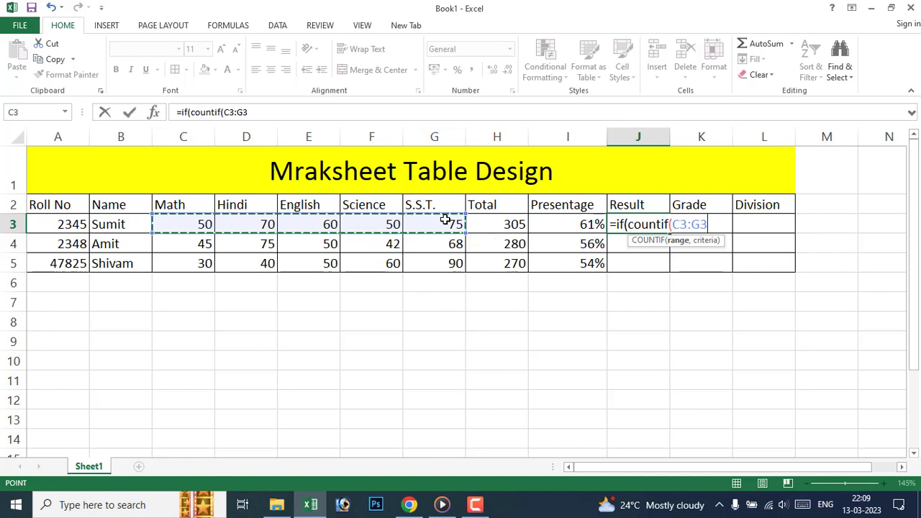
type(",")
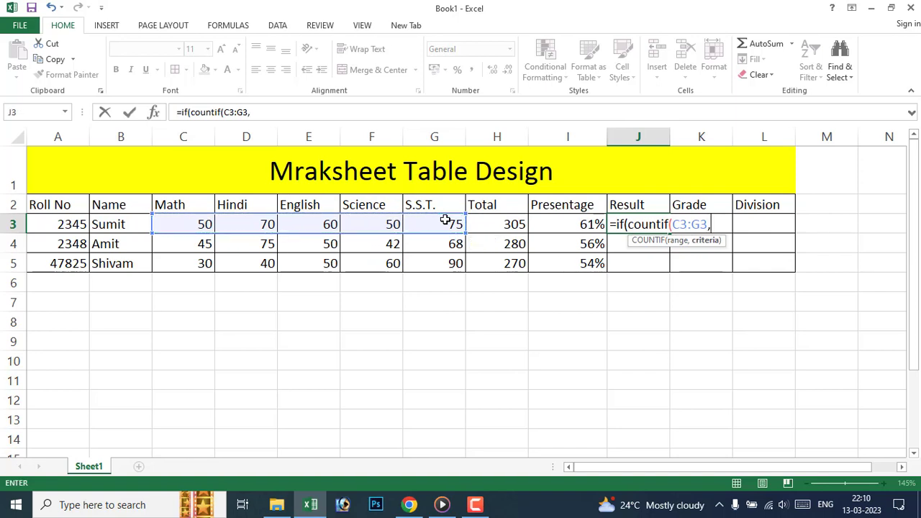
type("\"")
type(">")
type("=")
type("33")
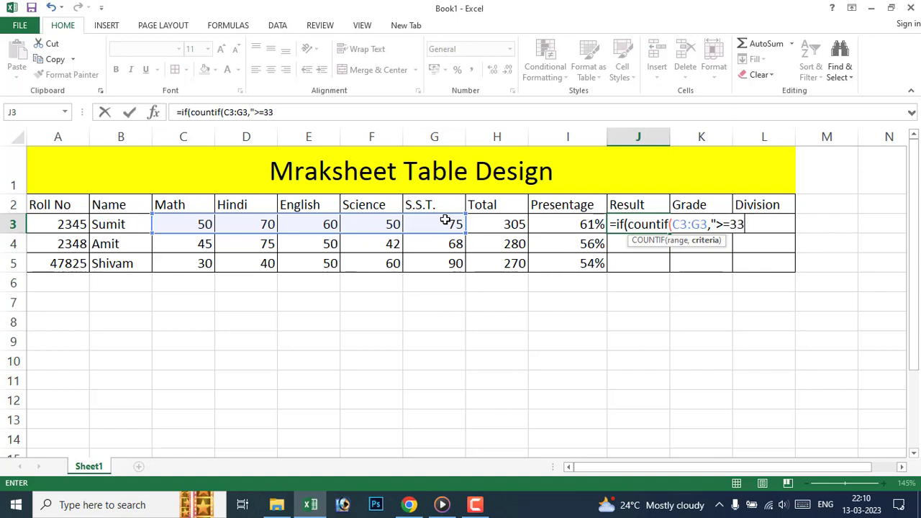
type("\"")
type(")")
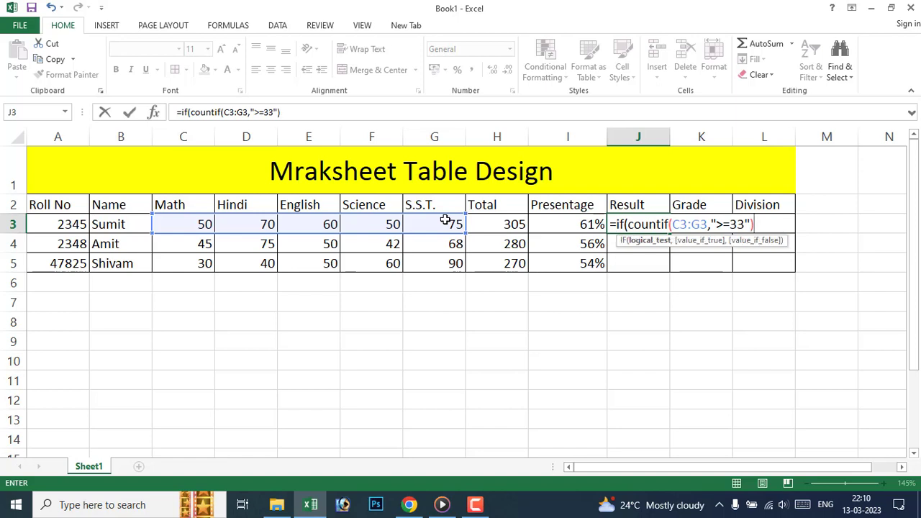
type("=")
type("5")
type(",")
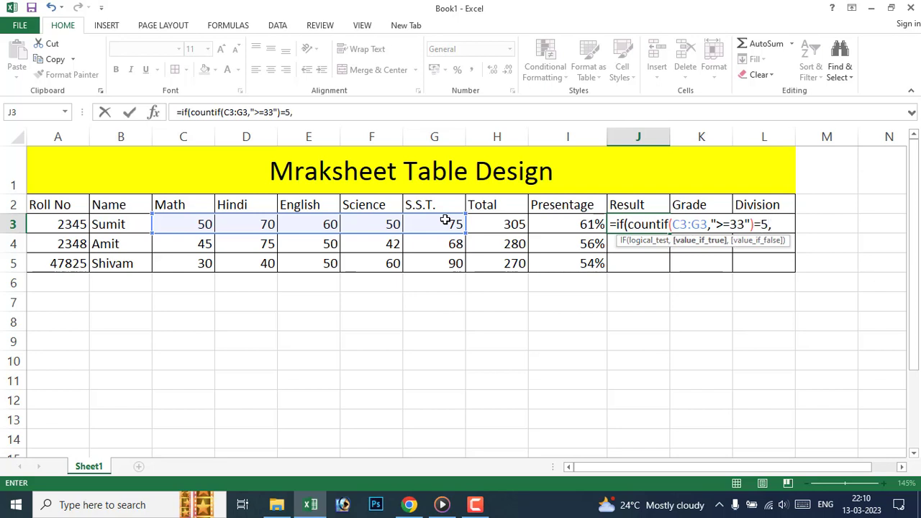
type("\"")
type("Pass")
type("\"")
type(",")
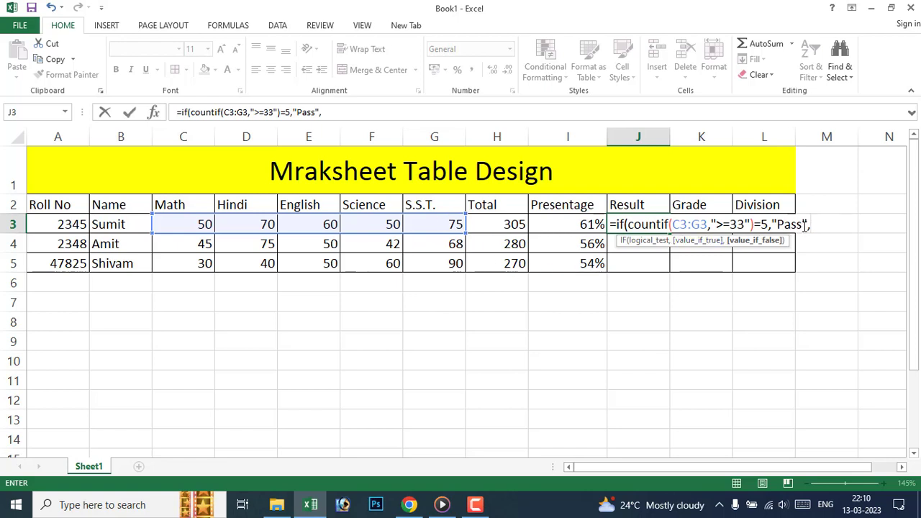
Step: Duplicate the IF part inside J3's formula as a nested if, removing the stray equals sign
left_click_drag(811, 224, 607, 224)
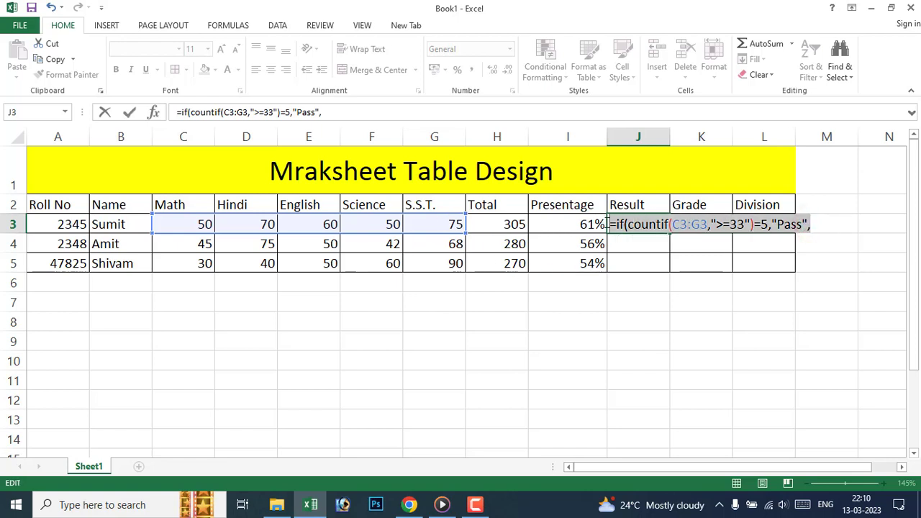
left_click(813, 225)
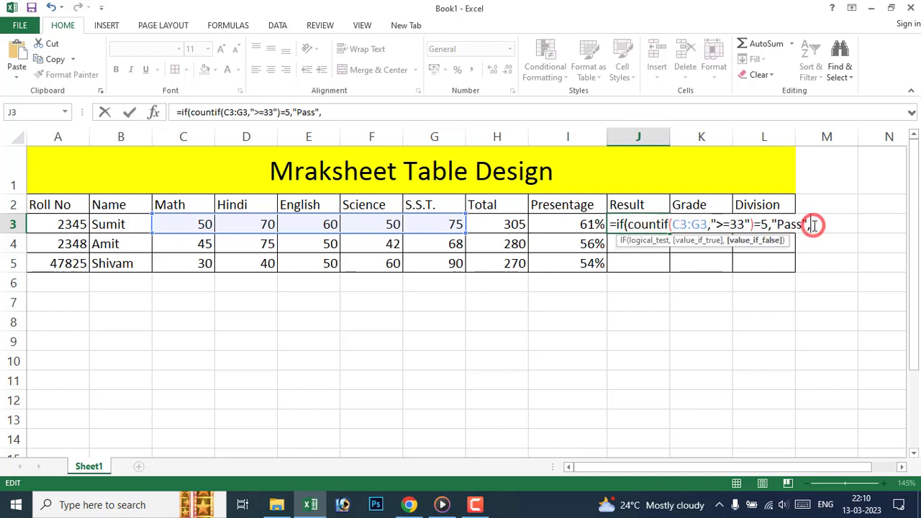
type("=if(countif(C3:G3,\">=33\")=5,\"Pass\",")
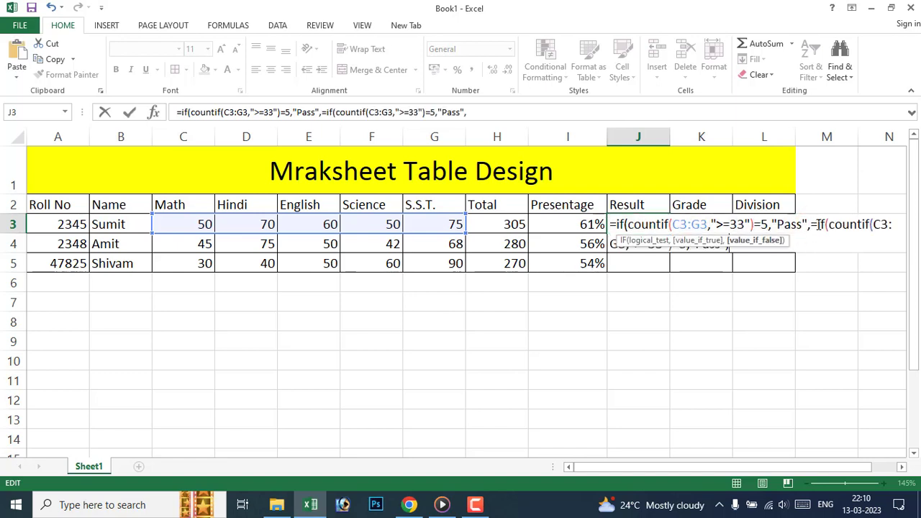
left_click(816, 225)
key("BackSpace")
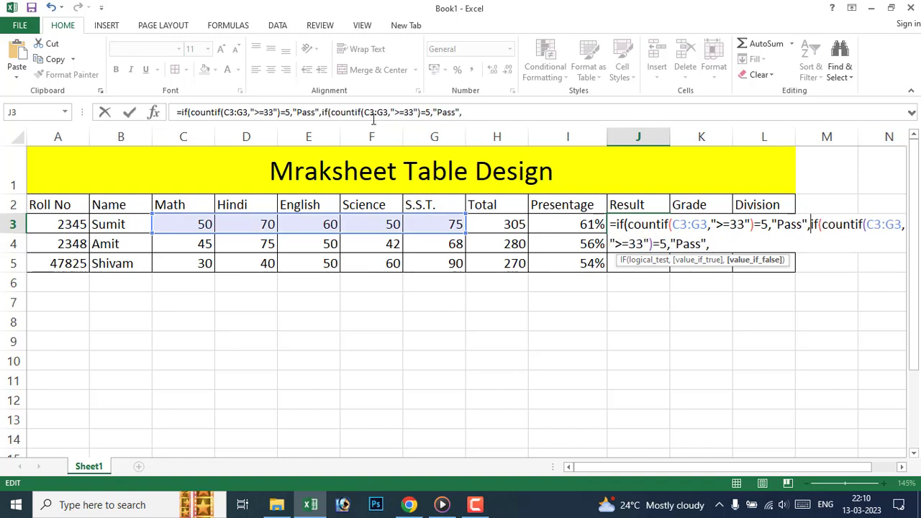
left_click_drag(636, 468, 784, 467)
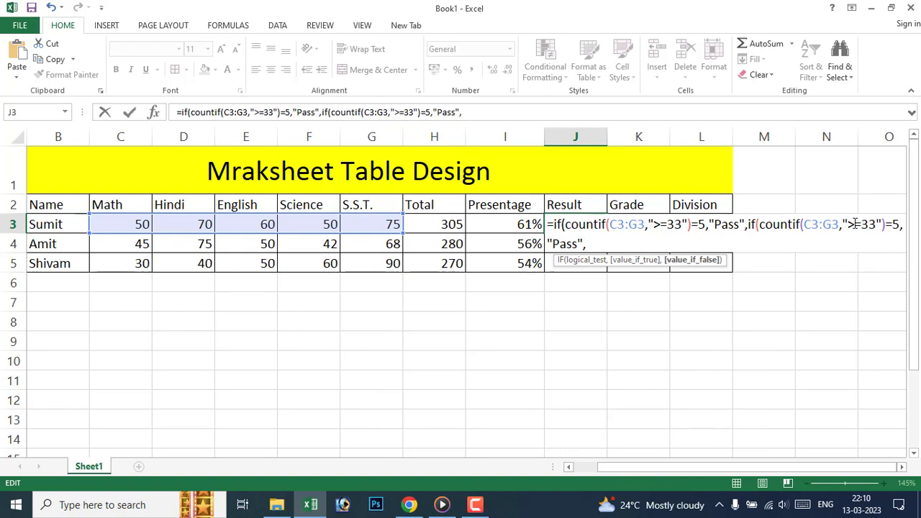
Step: Change the nested COUNTIF test to "<33" with a count of >=3
left_click(853, 224)
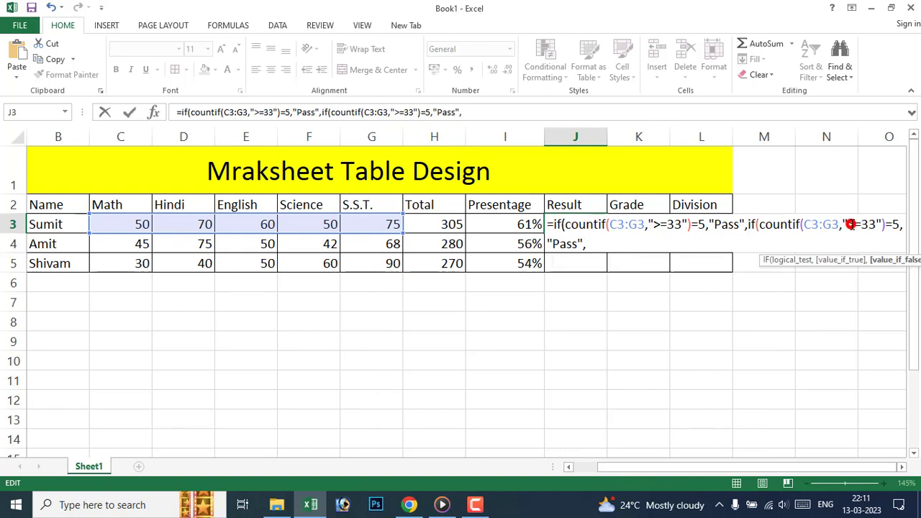
left_click(854, 224)
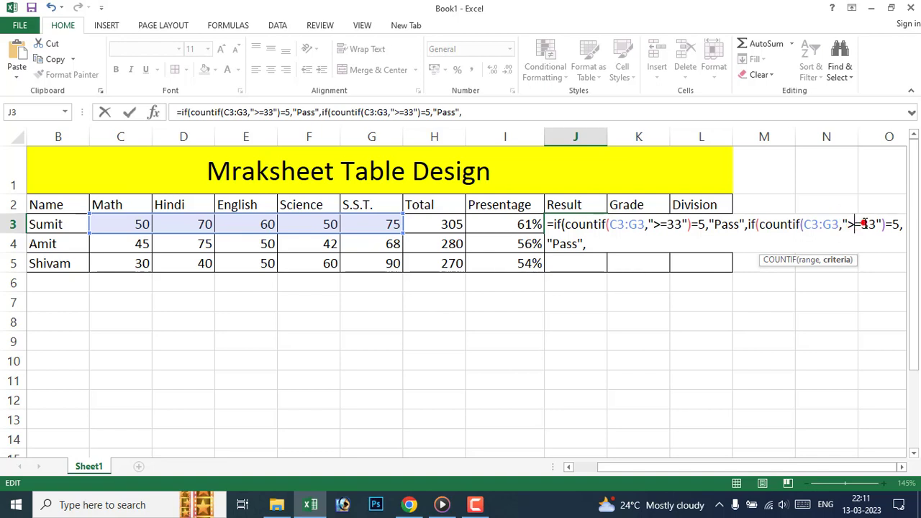
left_click(860, 225)
key("BackSpace")
key("BackSpace")
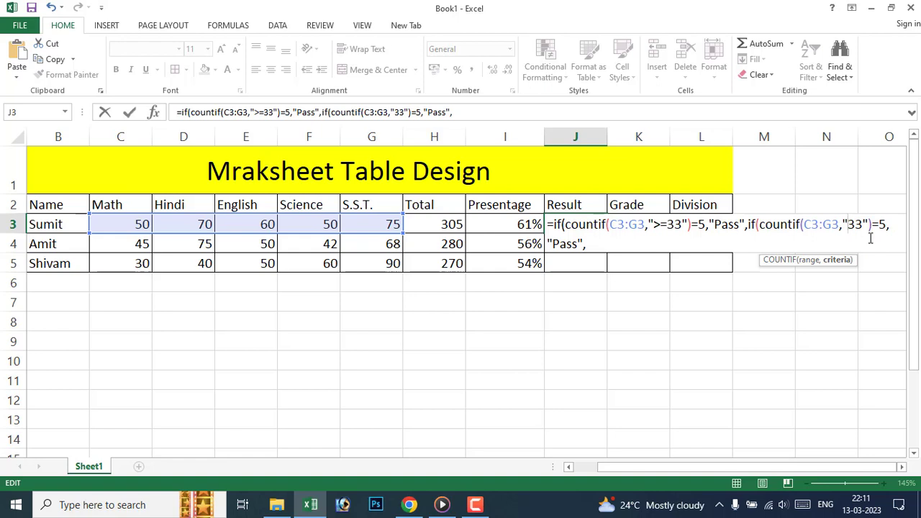
type("<")
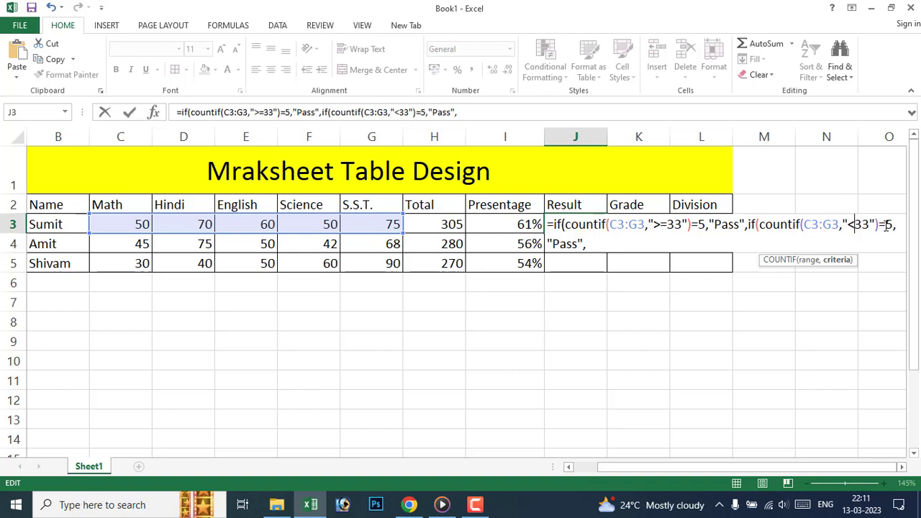
left_click(884, 224)
key("BackSpace")
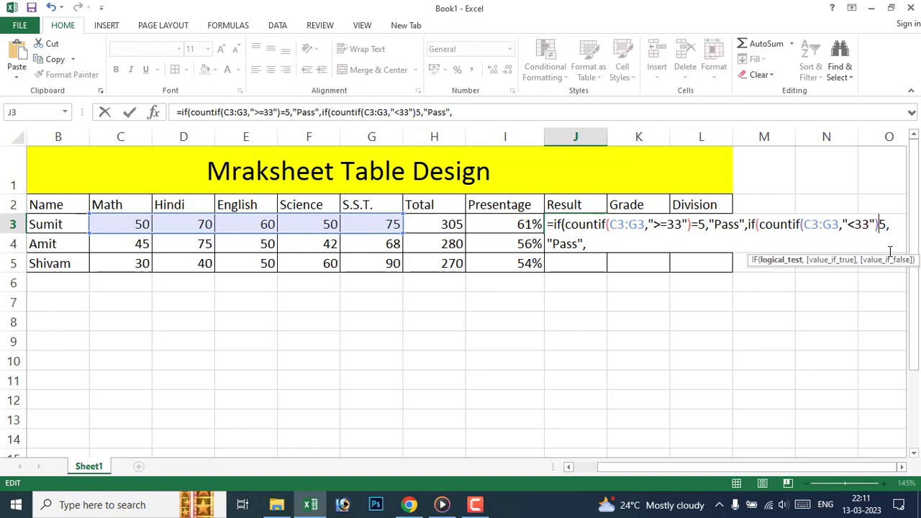
type(">")
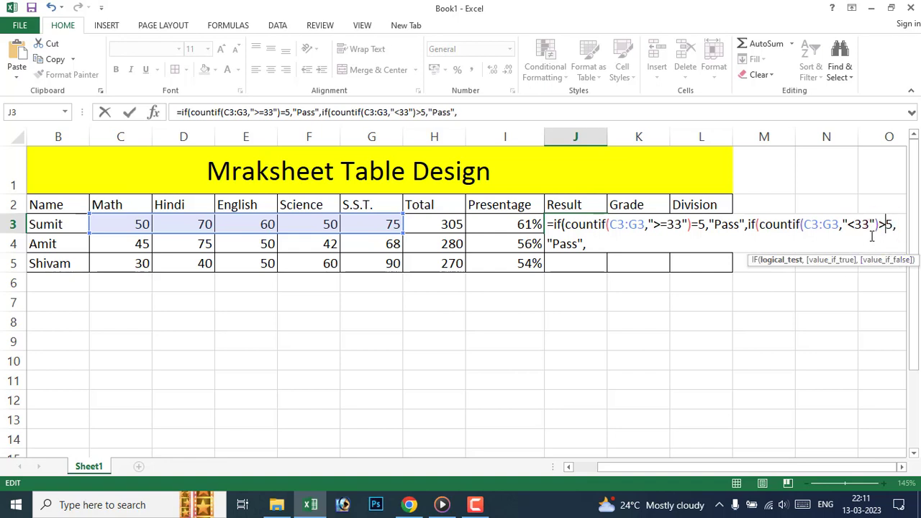
type("=")
left_click(896, 226)
key("BackSpace")
type("3")
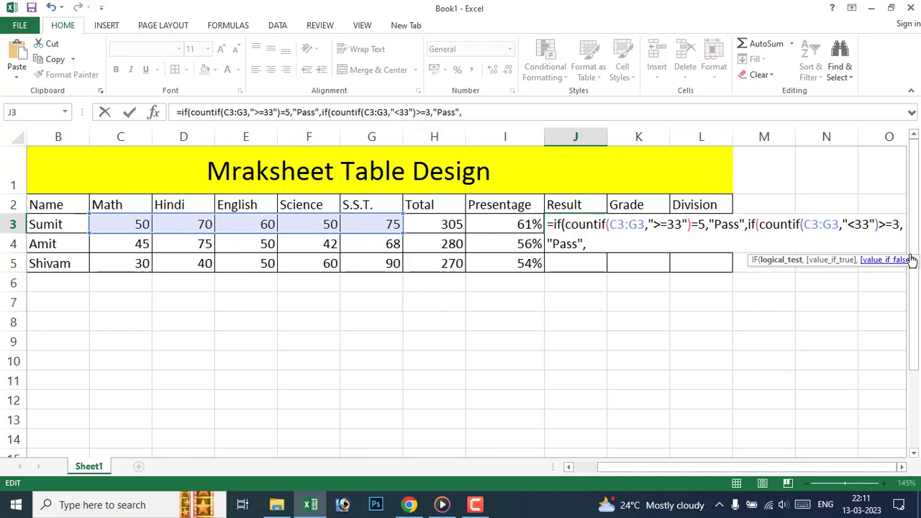
left_click(705, 468)
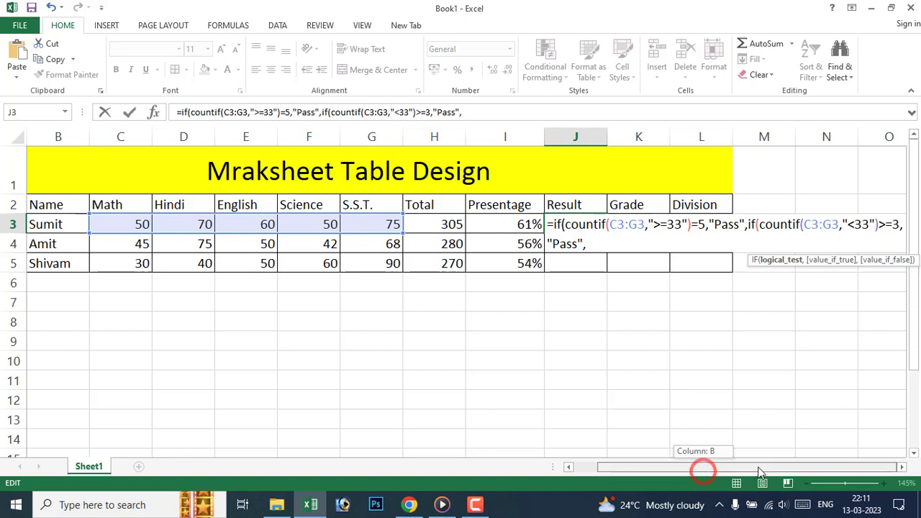
Step: Make the nested result "Fail", close the brackets and commit, showing Pass for Sumit
left_click_drag(580, 244, 553, 244)
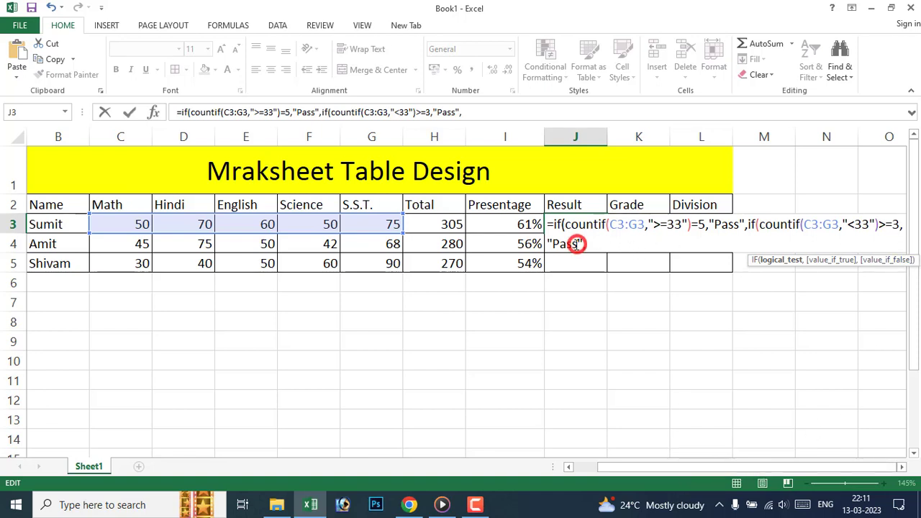
type("F")
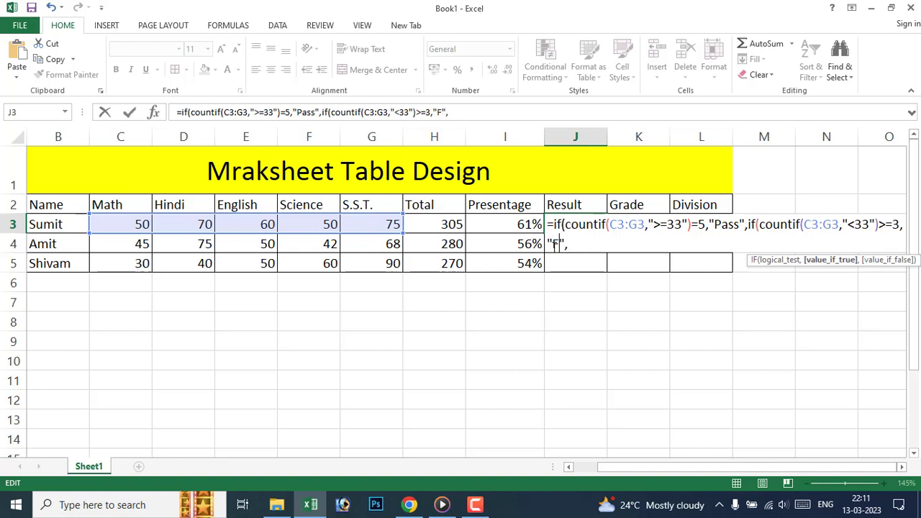
type("ail")
left_click(586, 245)
key("BackSpace")
type("))")
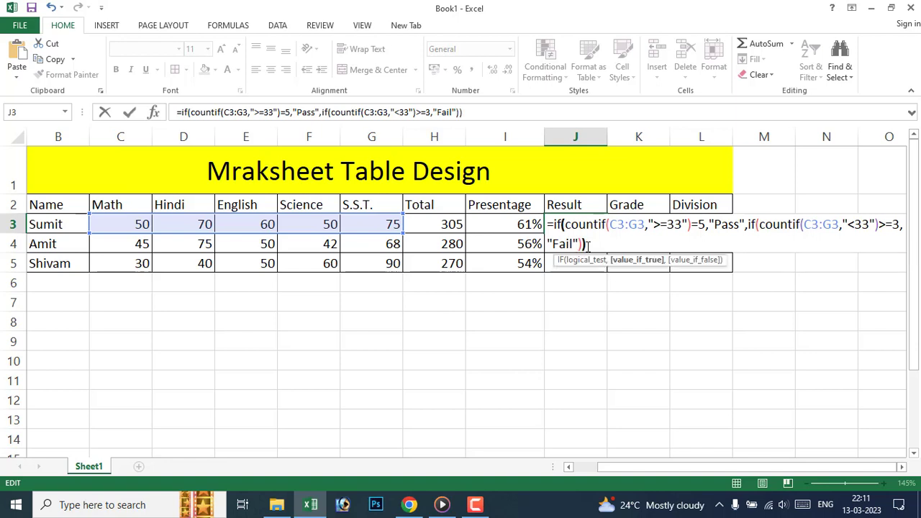
key("Return")
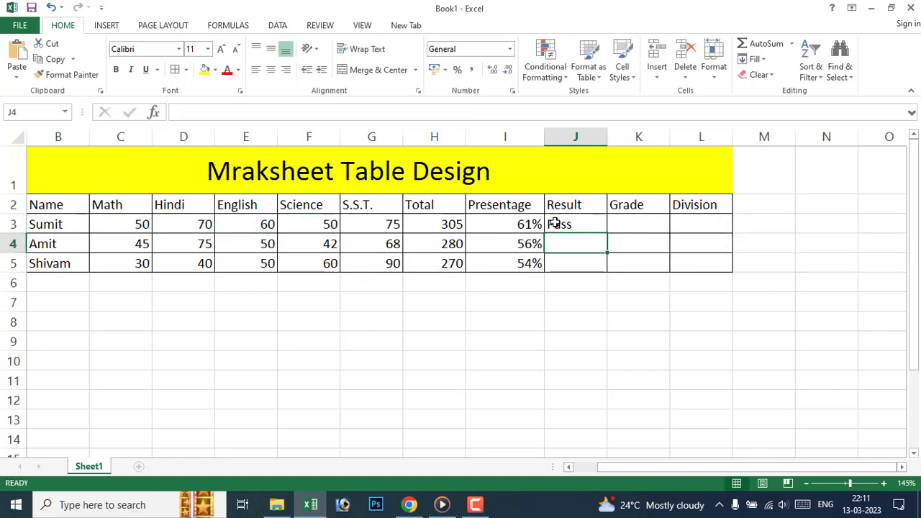
Step: Fill J3's Result formula down to J5, giving Pass for Amit and FALSE for Shivam
left_click(570, 226)
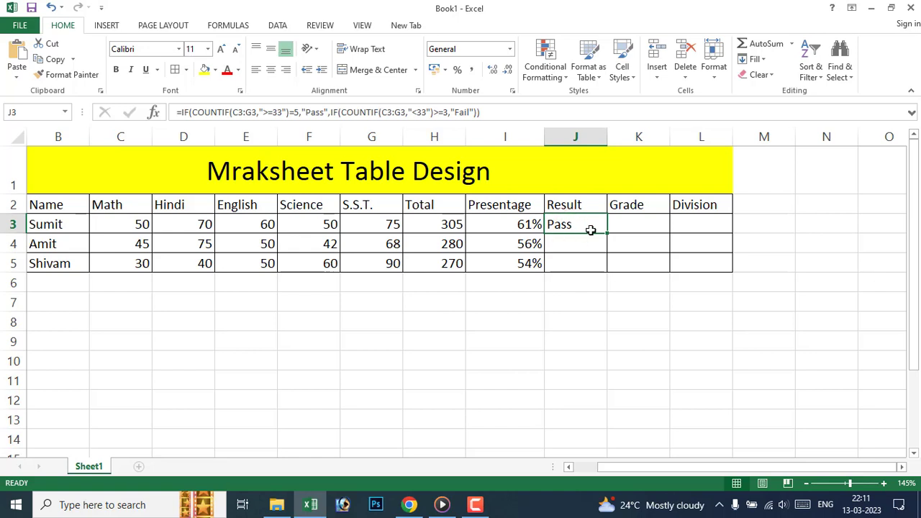
left_click_drag(607, 233, 611, 275)
left_click(592, 305)
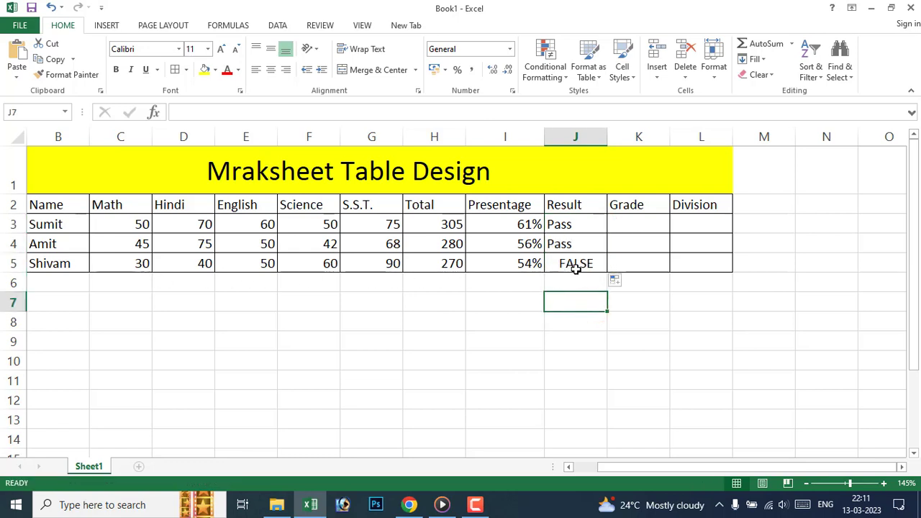
left_click(651, 222)
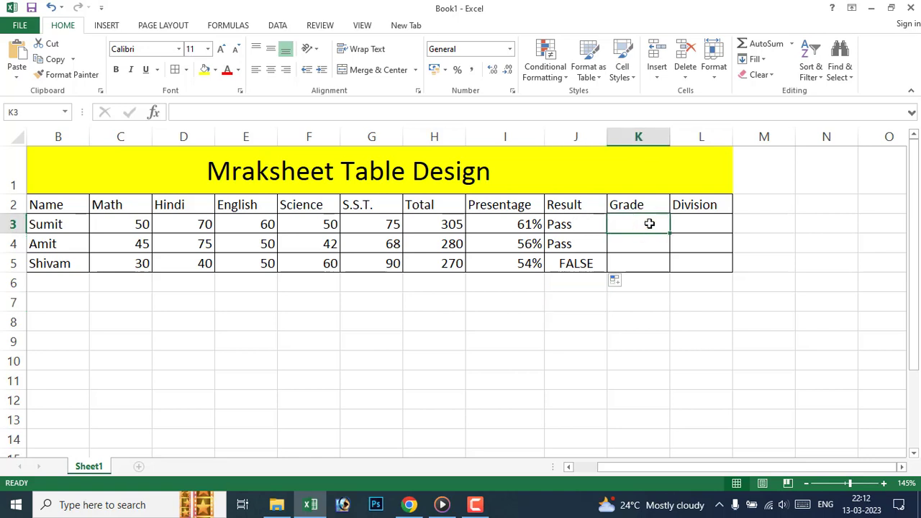
Step: Begin K3's Grade formula with =if(I3>=80,"A",if( for grade A at 80 or more
type("=")
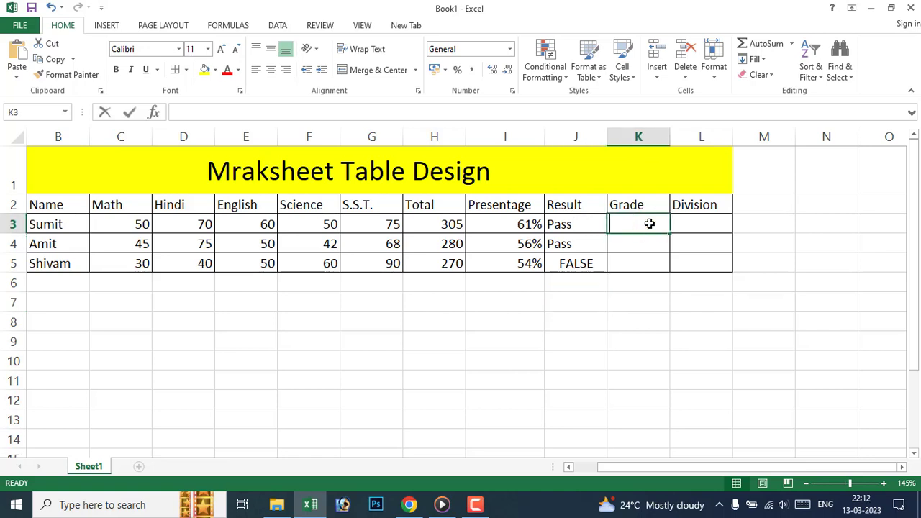
type("if")
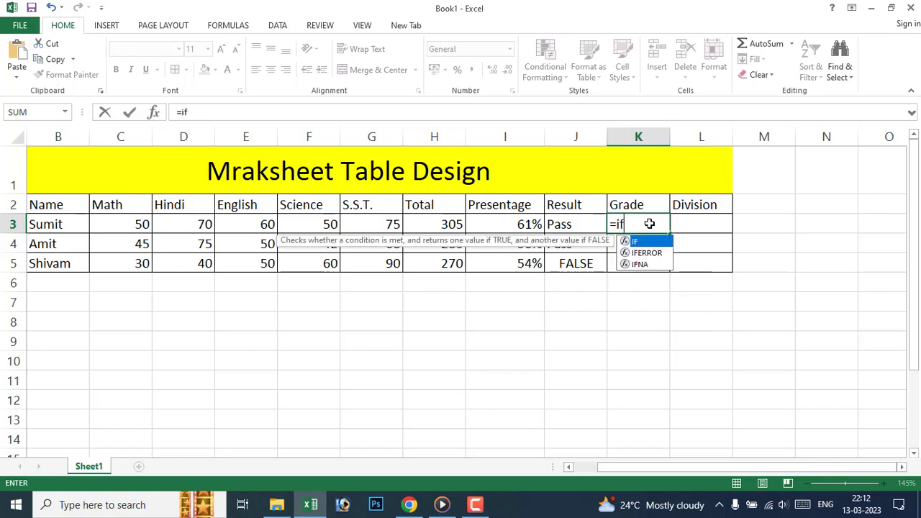
type("(")
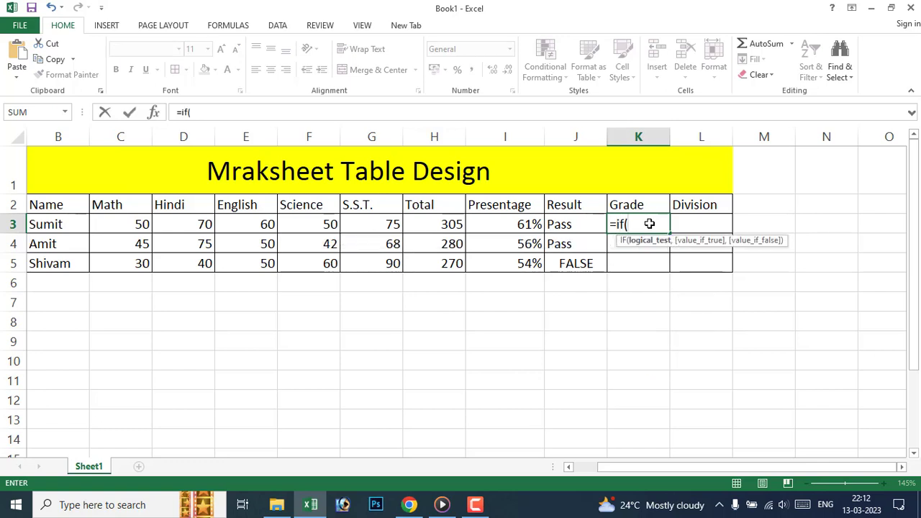
left_click(518, 224)
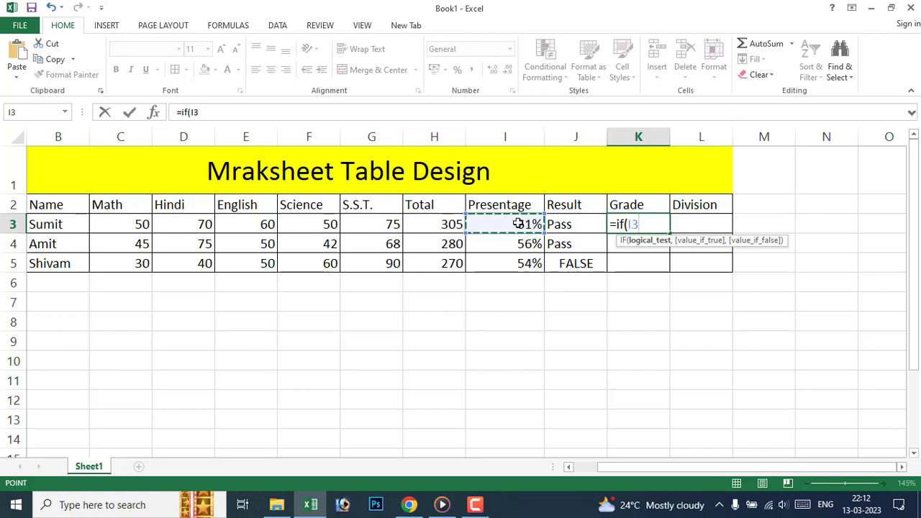
type(">")
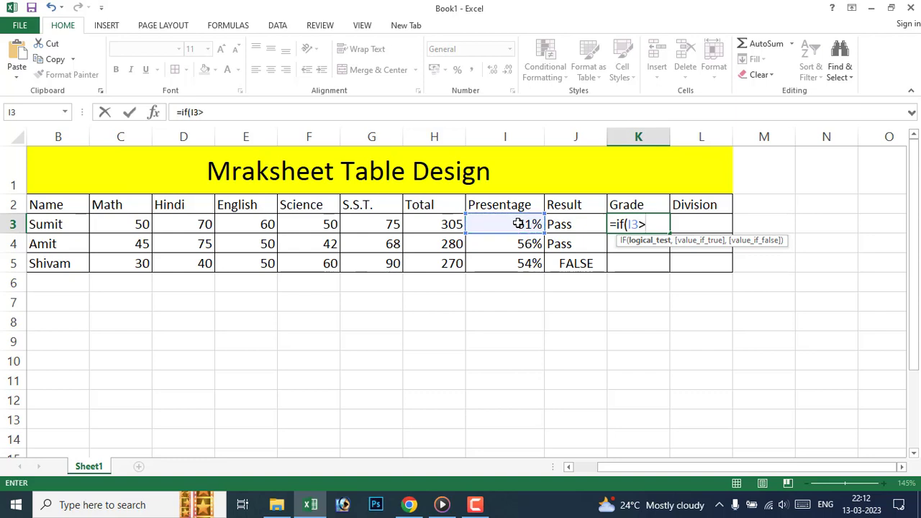
type("=8")
type("0")
type(",\"")
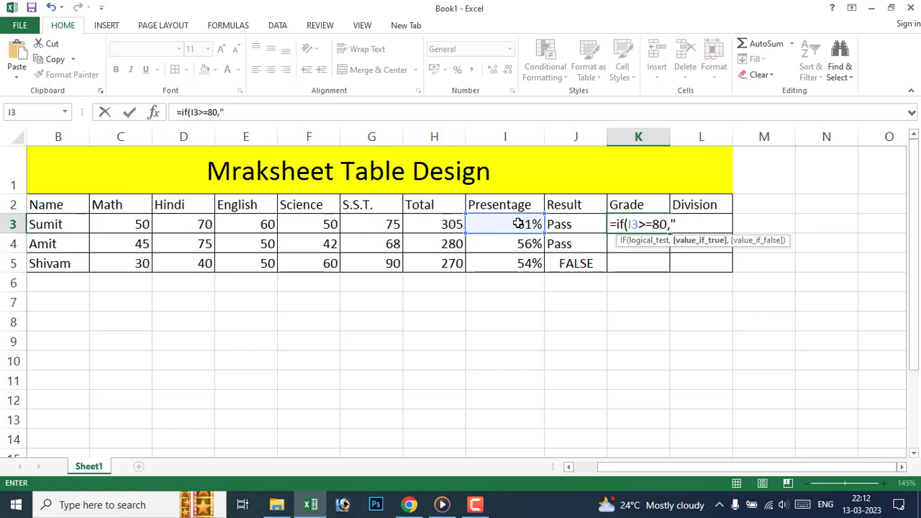
type("A\",")
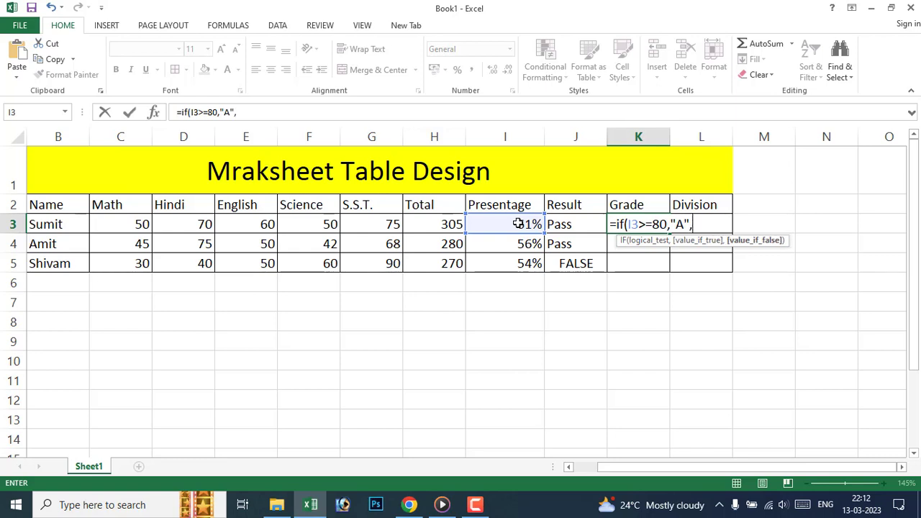
type("if")
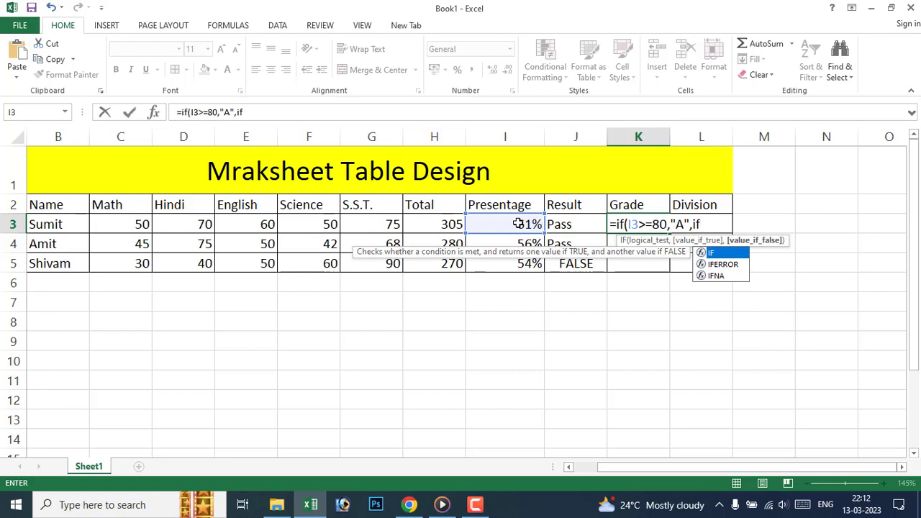
type("(")
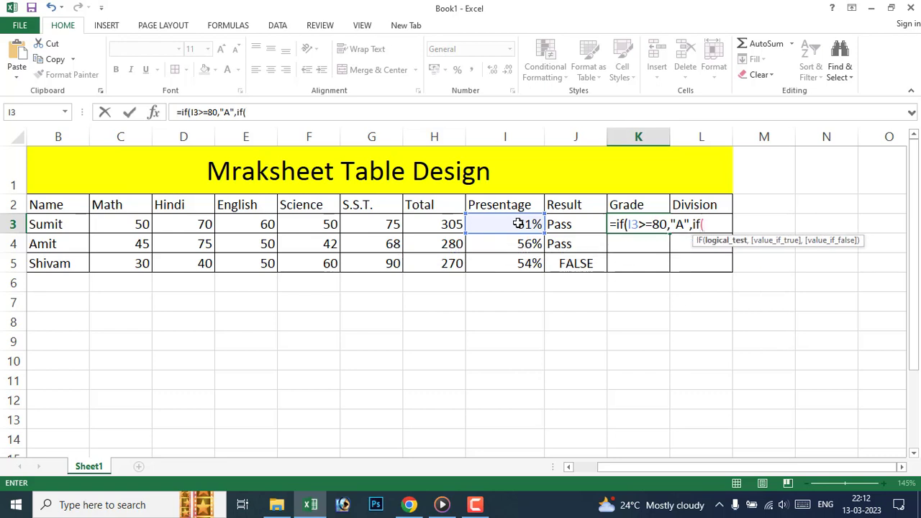
Step: Add B at 70, C at 60, D at 50, else "Fail" to K3's formula and commit, showing C
left_click(519, 224)
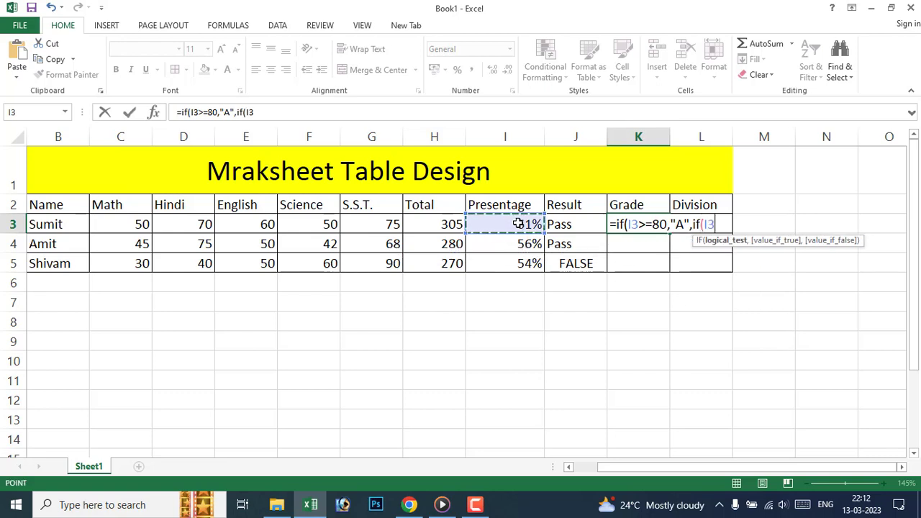
type(">")
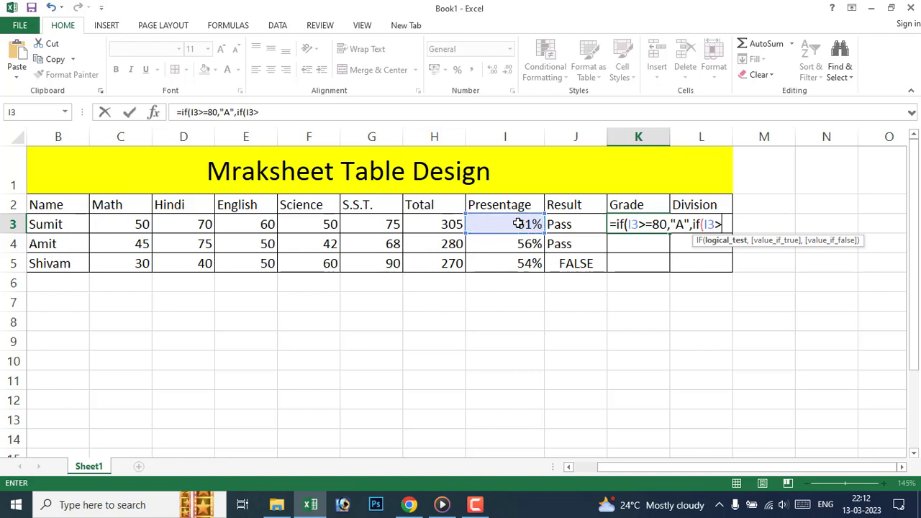
type("=70")
type(",")
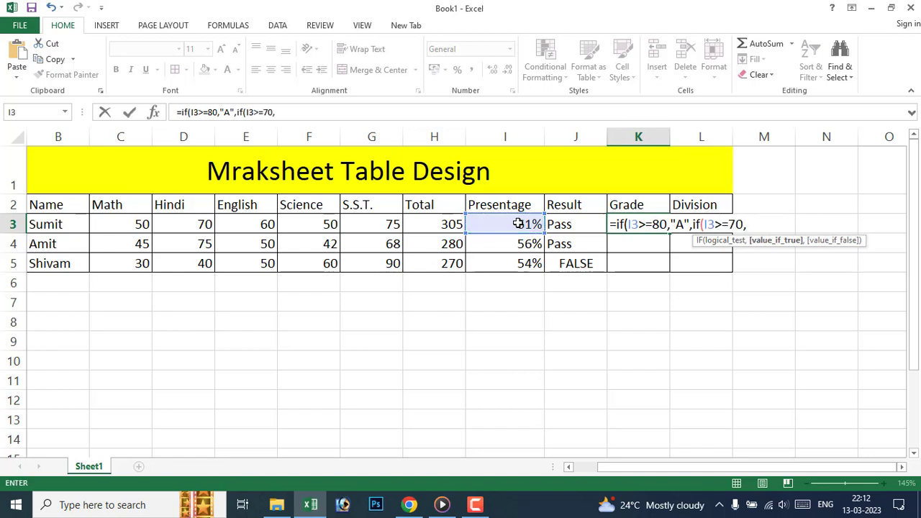
type("\"B\"")
type(",")
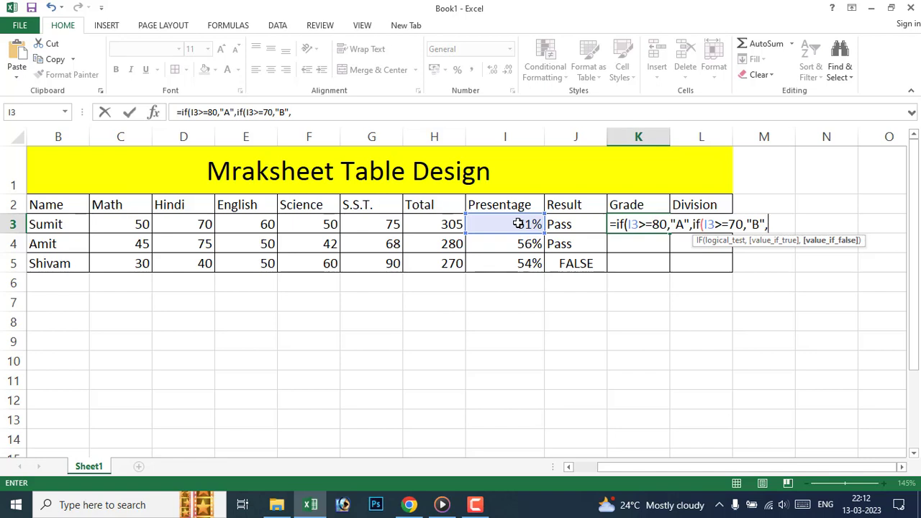
type("if")
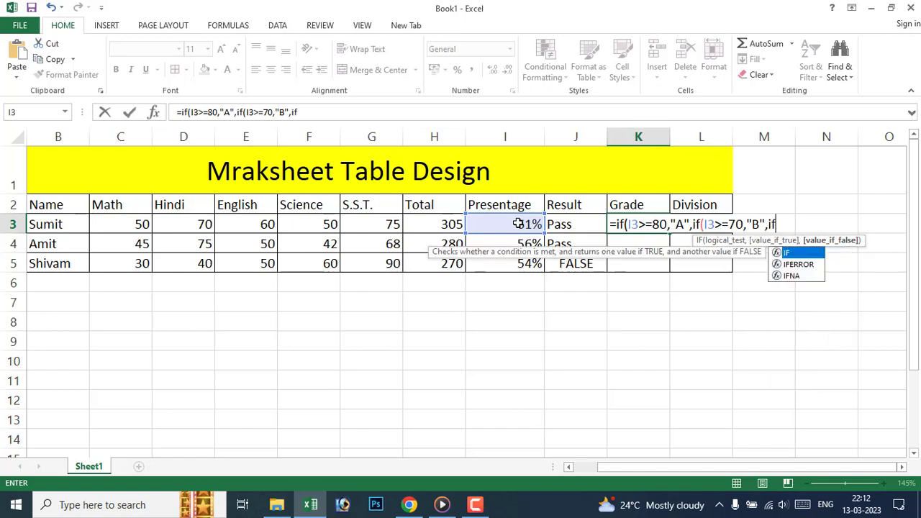
type("(")
left_click(518, 223)
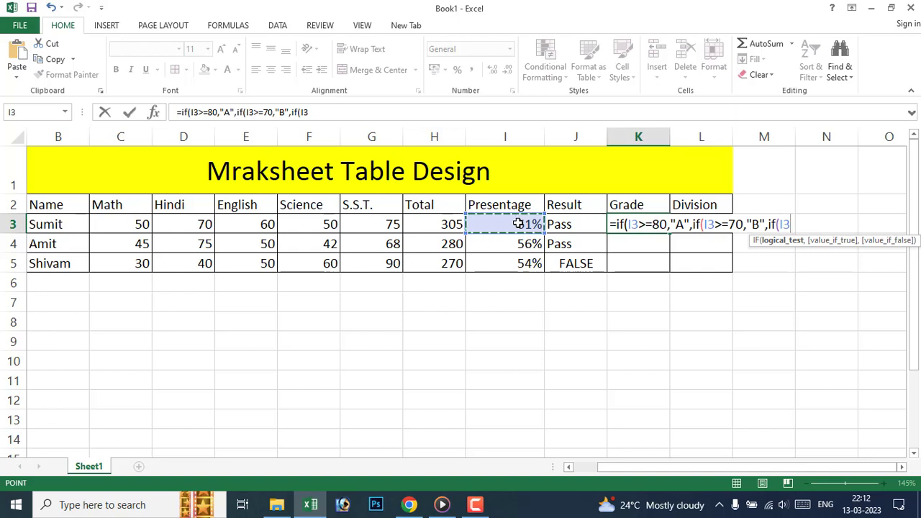
type(">=")
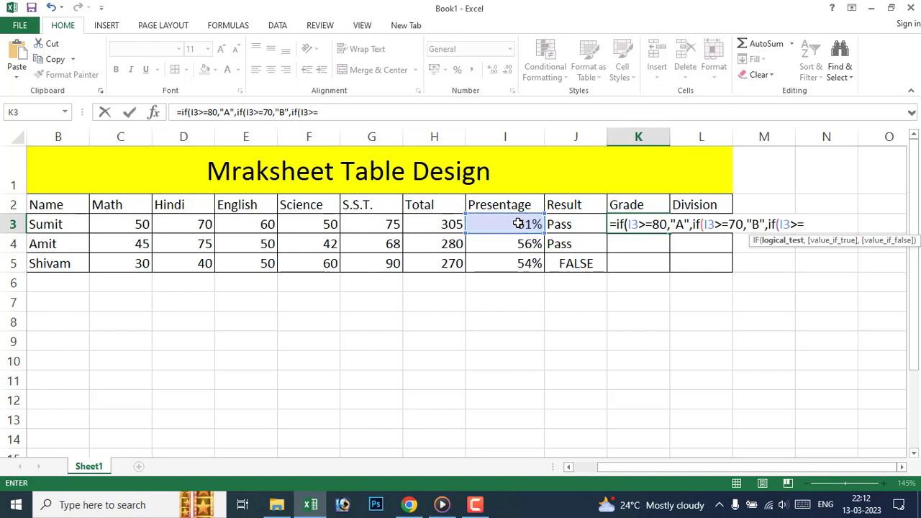
type("60,")
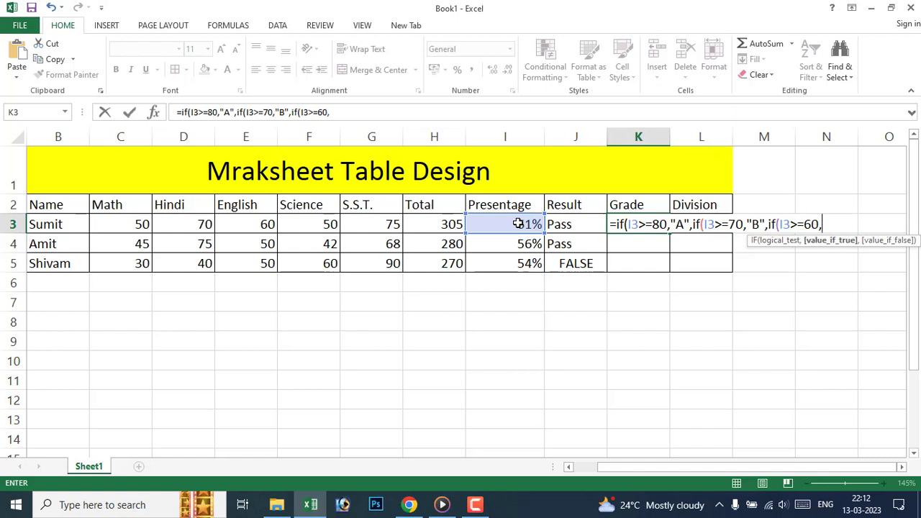
type("\"")
type("C\"")
type(",if")
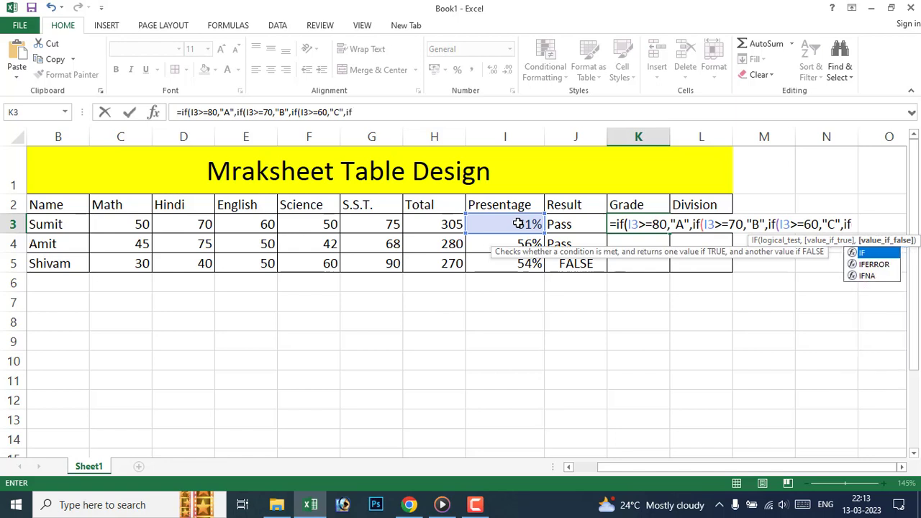
type("(")
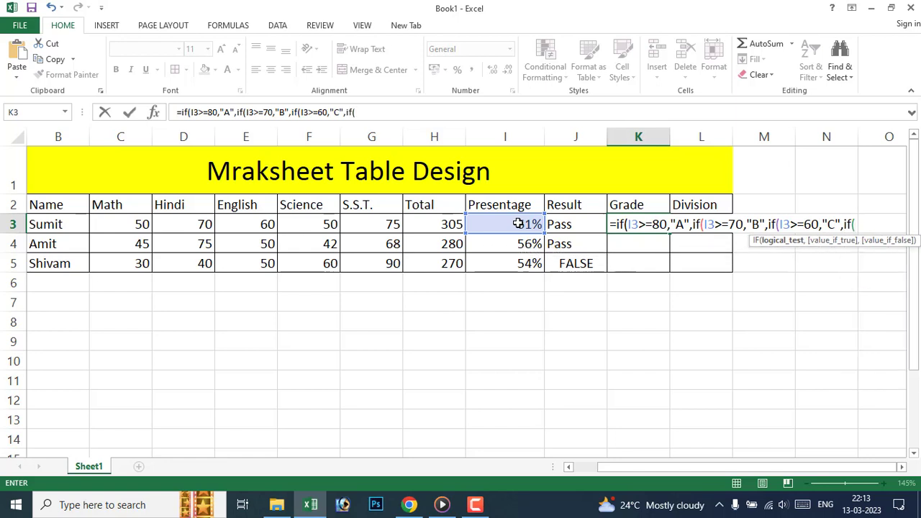
left_click(517, 224)
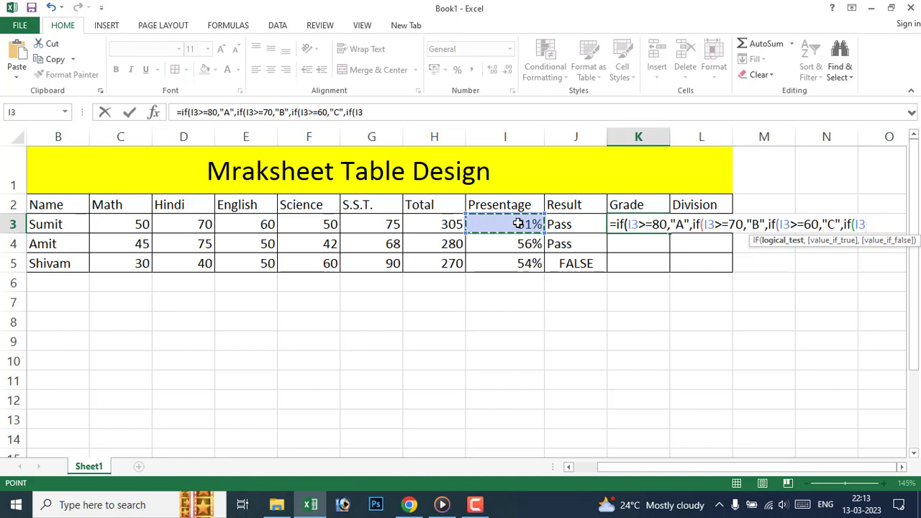
type(">=50")
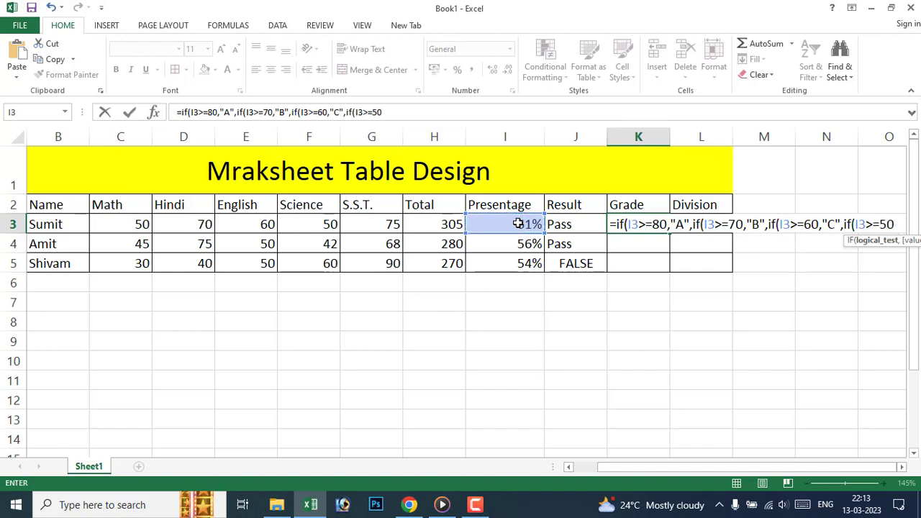
type(",")
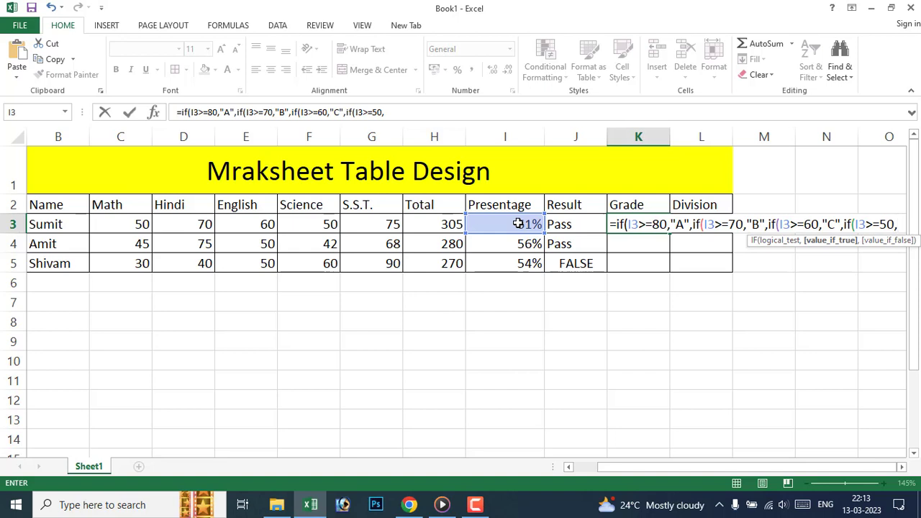
type("\"")
type("D")
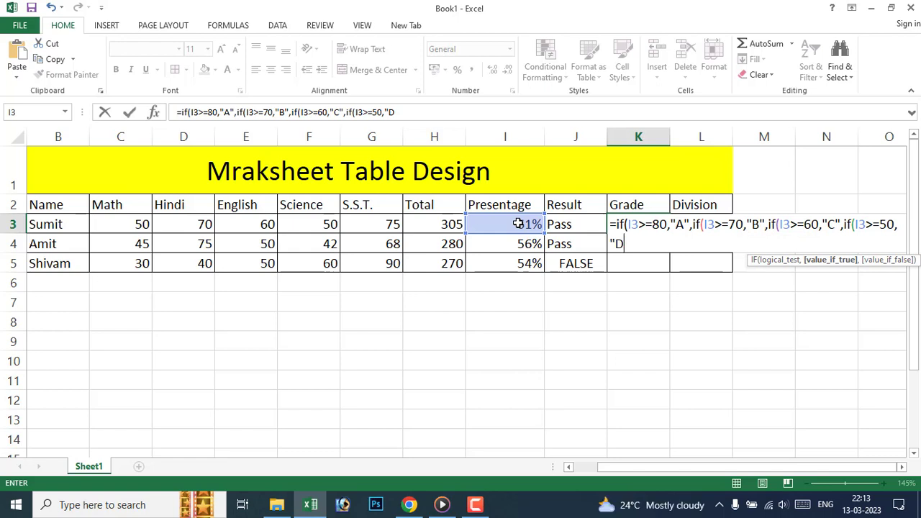
type("\",\"F")
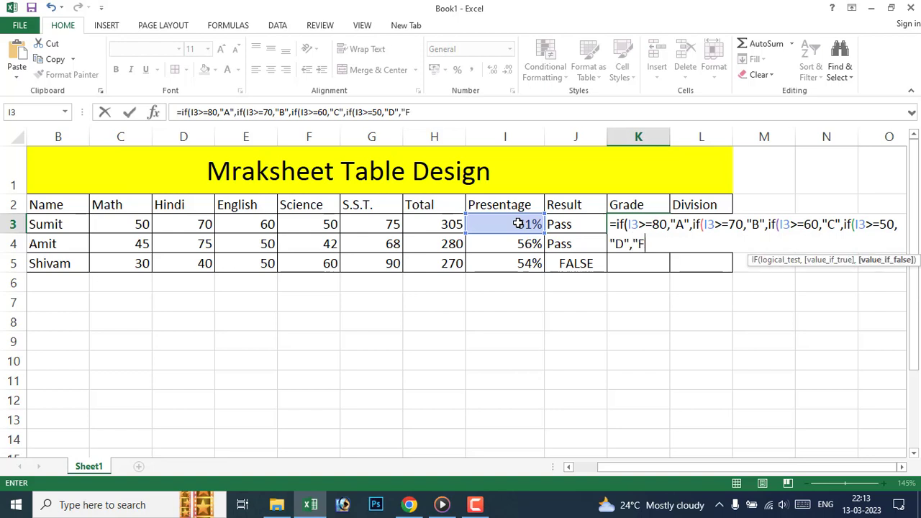
type("ail")
type("\"")
type("))")
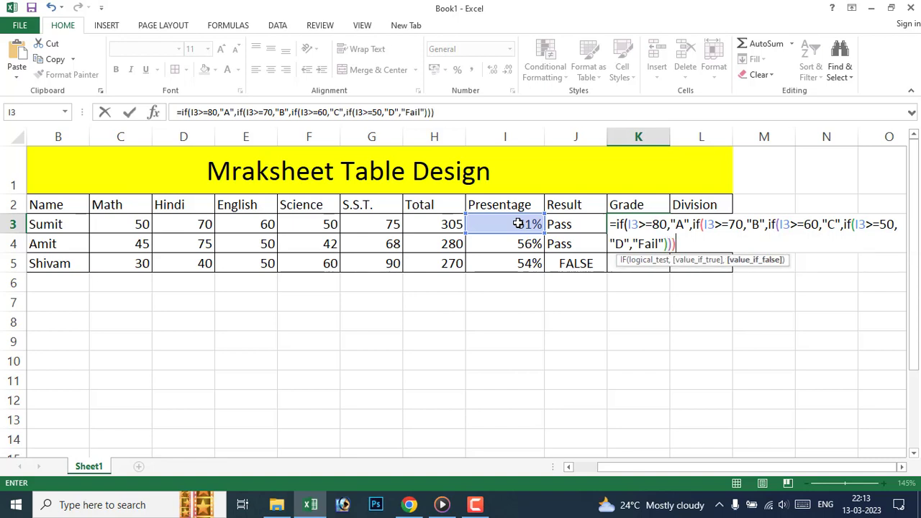
key("Return")
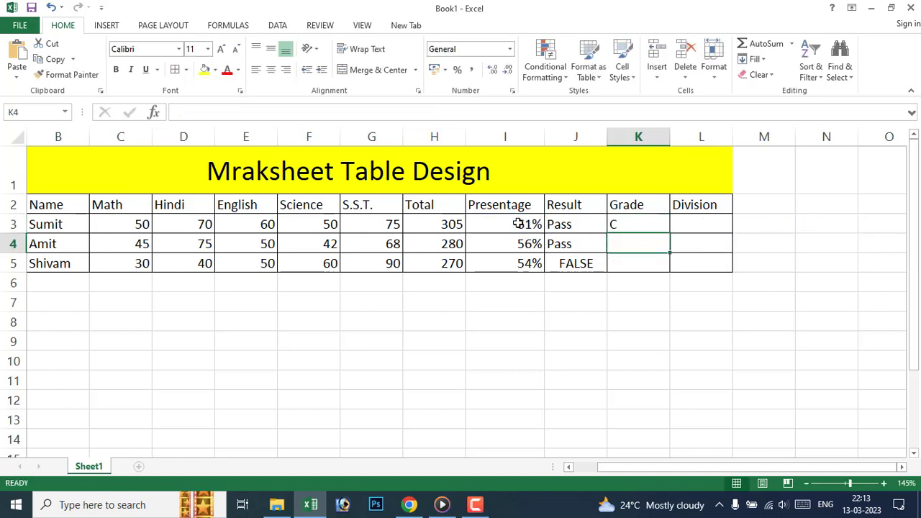
Step: Fill K3's Grade formula down to K5, giving grade D for Amit and Shivam
left_click(644, 226)
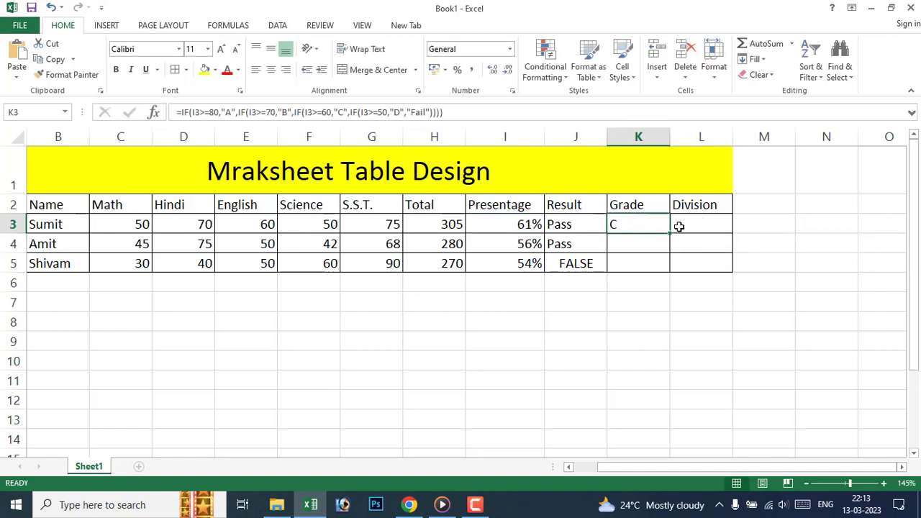
left_click_drag(670, 233, 666, 267)
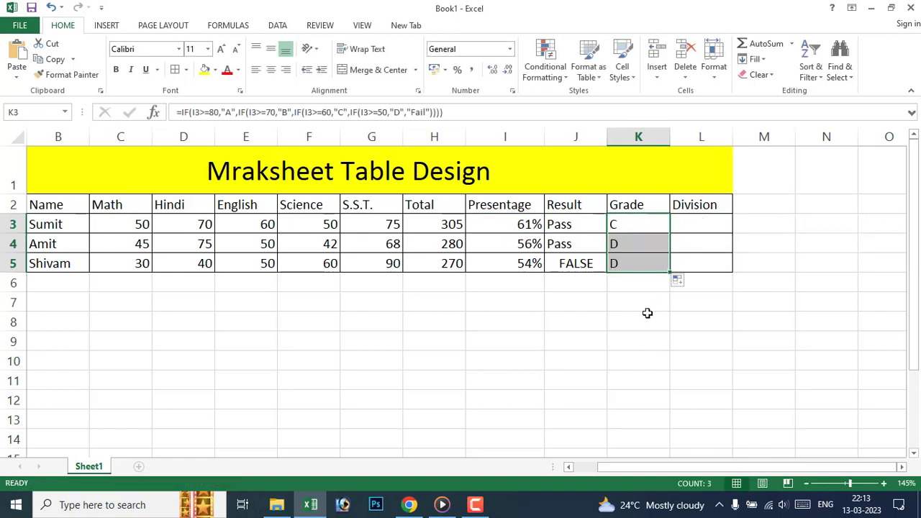
left_click(639, 243)
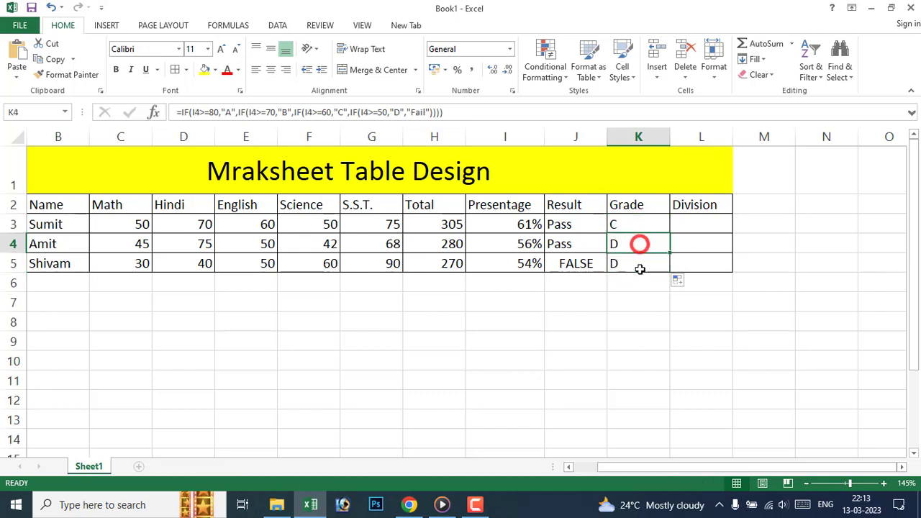
left_click(696, 229)
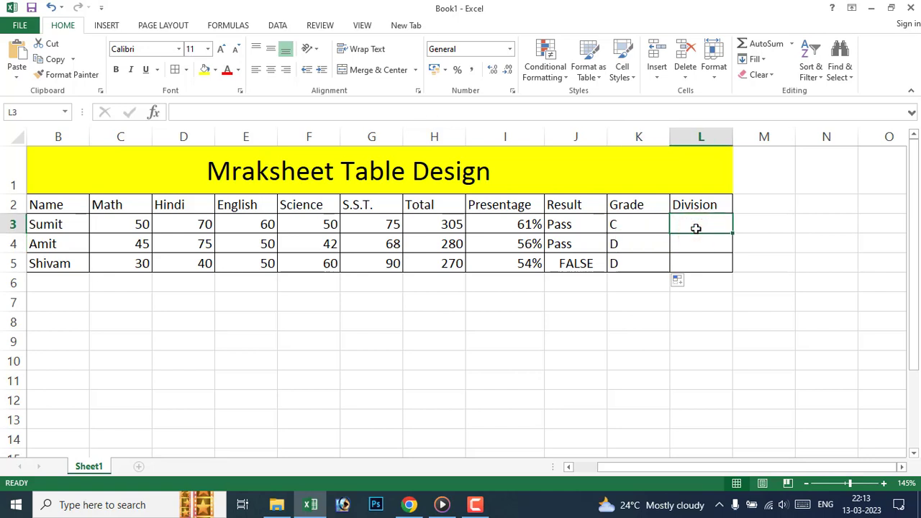
Step: Erase the half-typed =if(I3> Division formula from L3, leaving it empty
type("=if(")
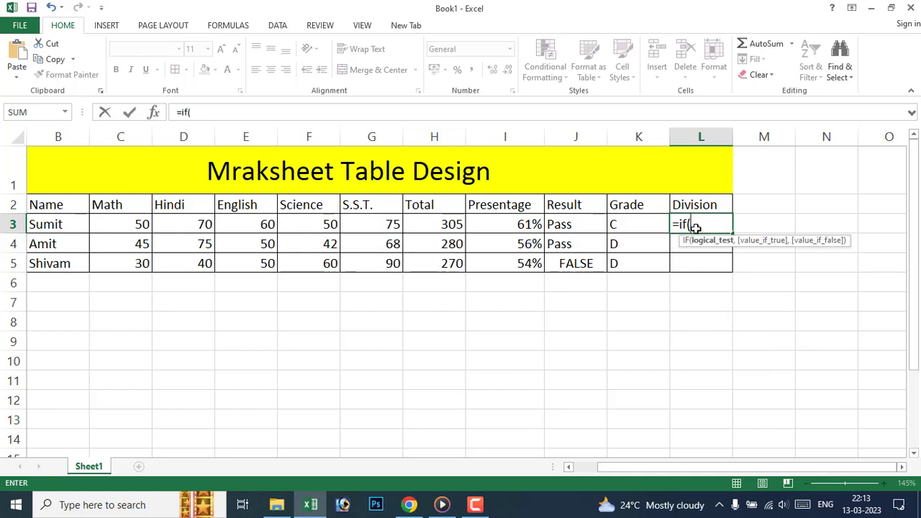
left_click(486, 219)
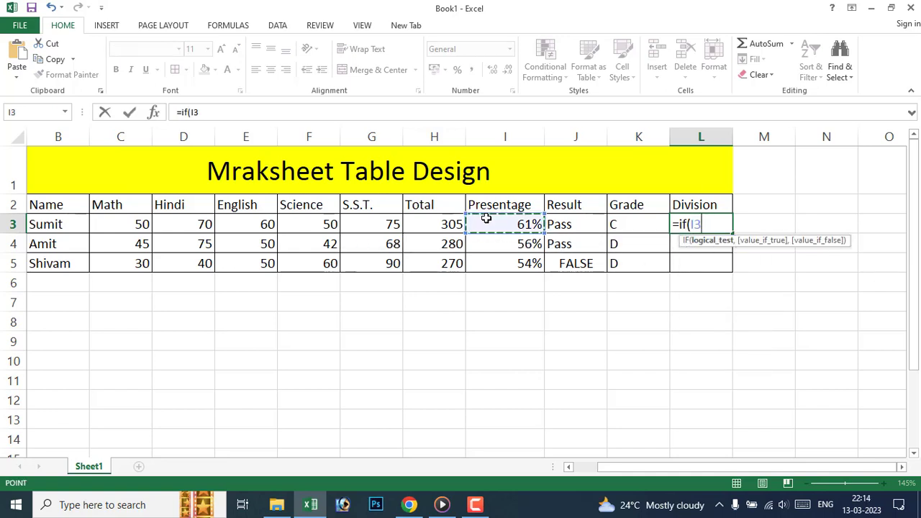
type(">=")
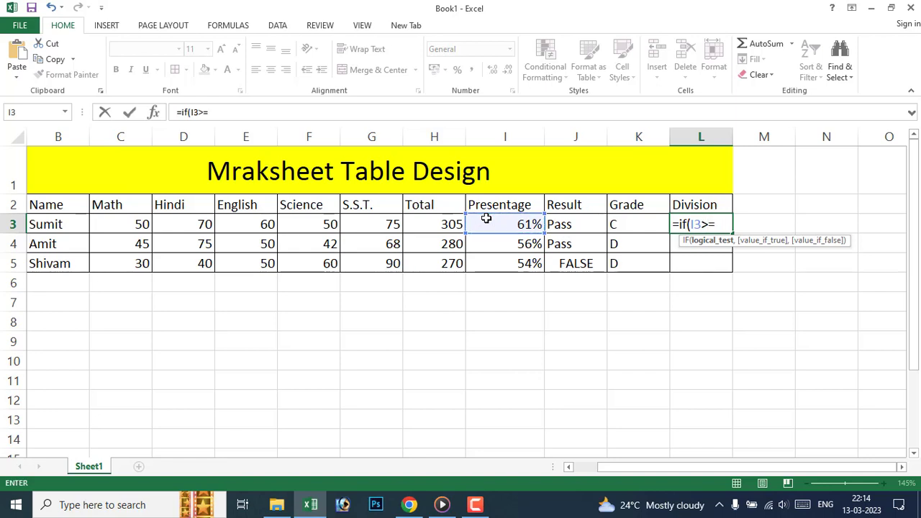
key("BackSpace")
key("BackSpace")
key("BackSpace")
key("BackSpace")
key("BackSpace")
key("BackSpace")
key("BackSpace")
key("BackSpace")
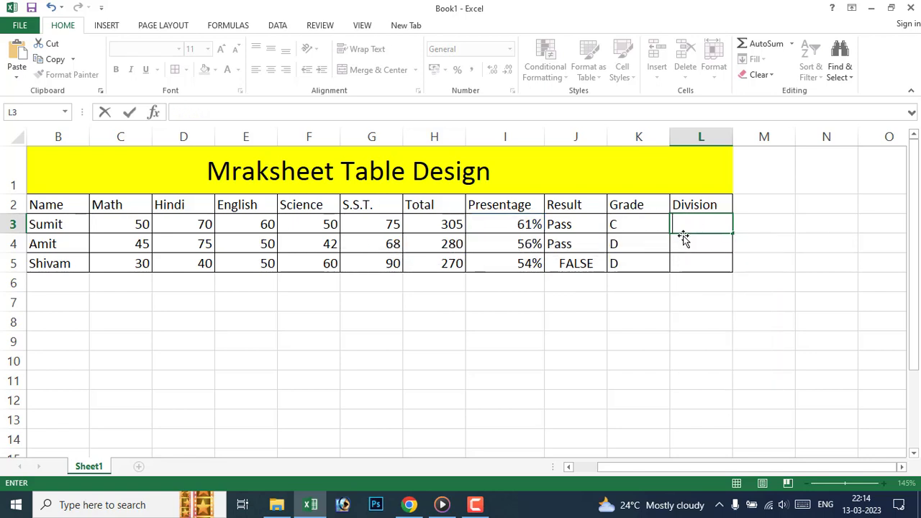
Step: Copy K3's Grade formula from the formula bar and paste it into L3
left_click(642, 218)
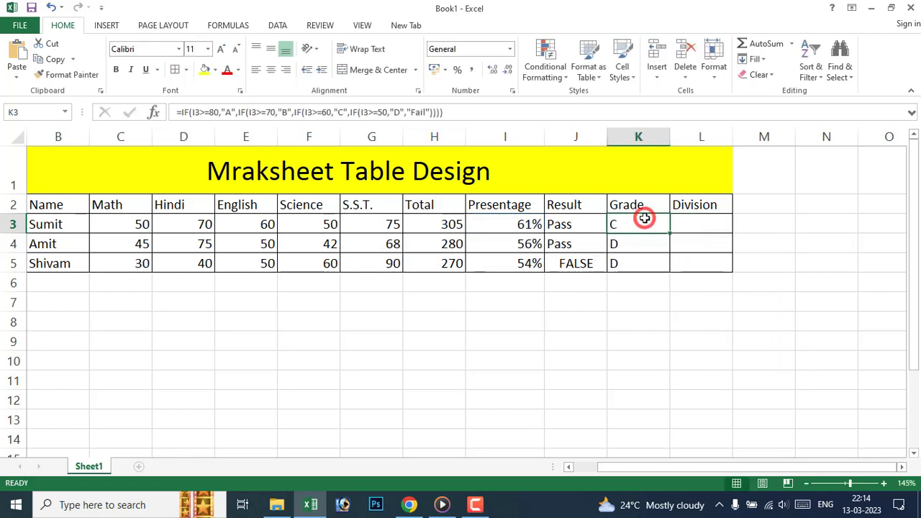
left_click_drag(467, 112, 305, 112)
left_click_drag(173, 113, 175, 112)
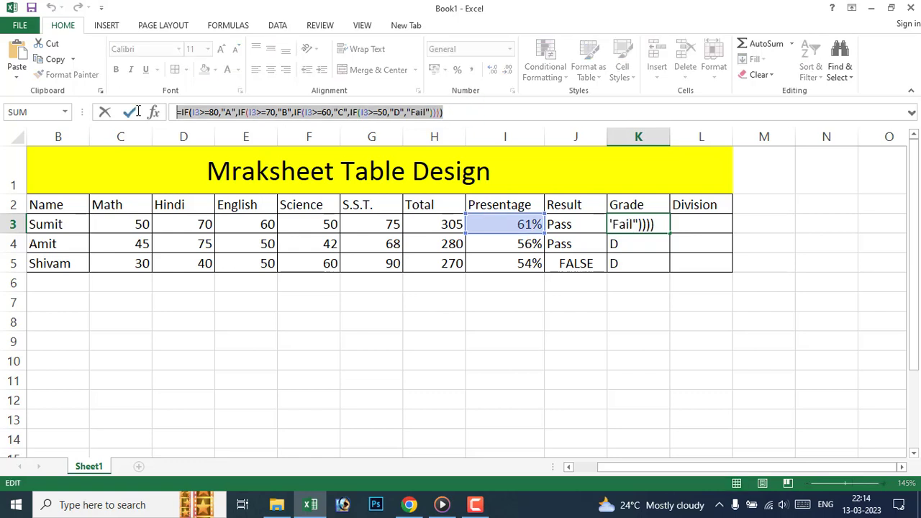
type("=")
left_click(706, 226)
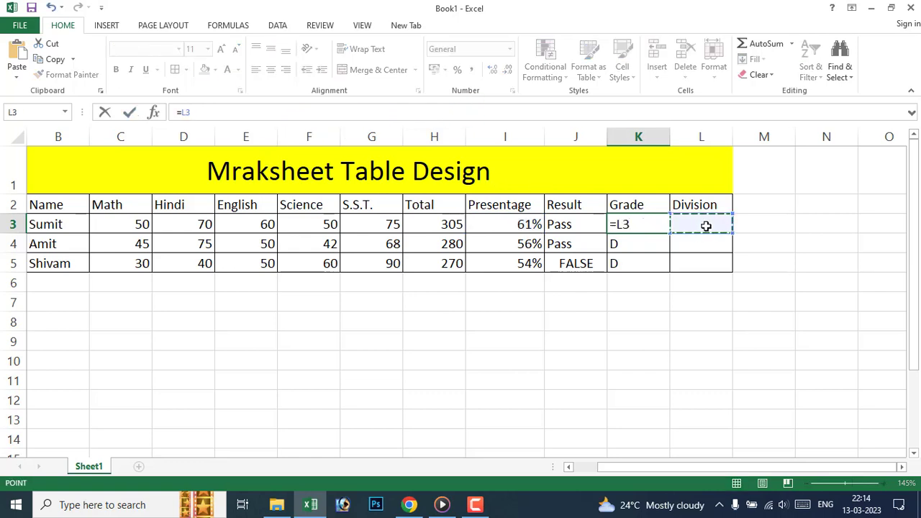
key("Escape")
left_click(707, 226)
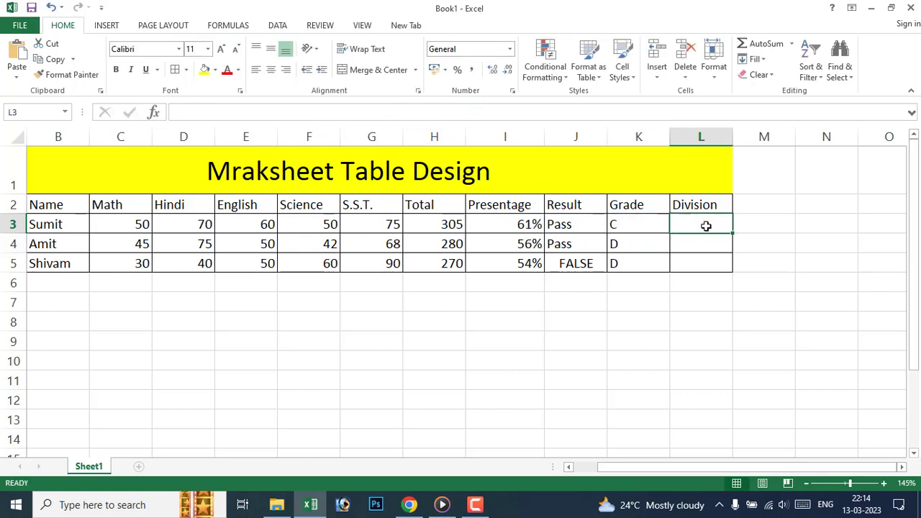
key("ctrl+v")
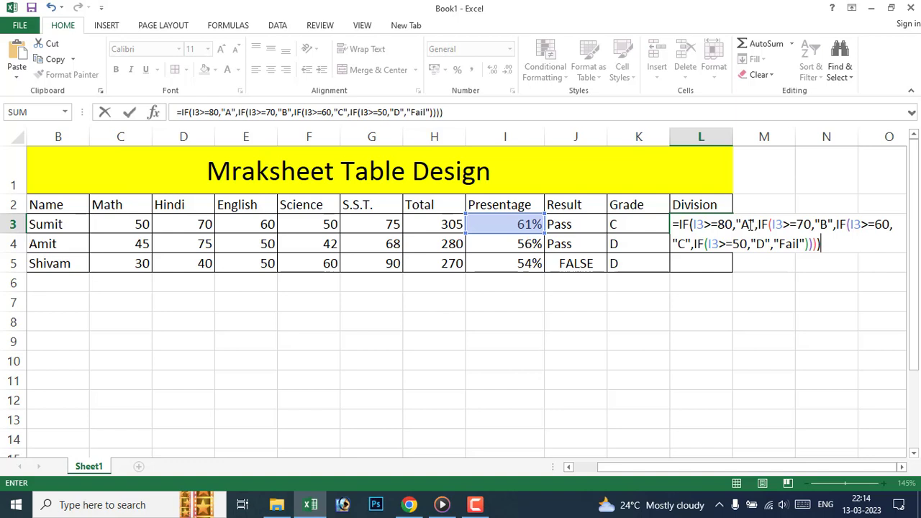
Step: Change L3's first band to 60 returning "First Division"
left_click(734, 225)
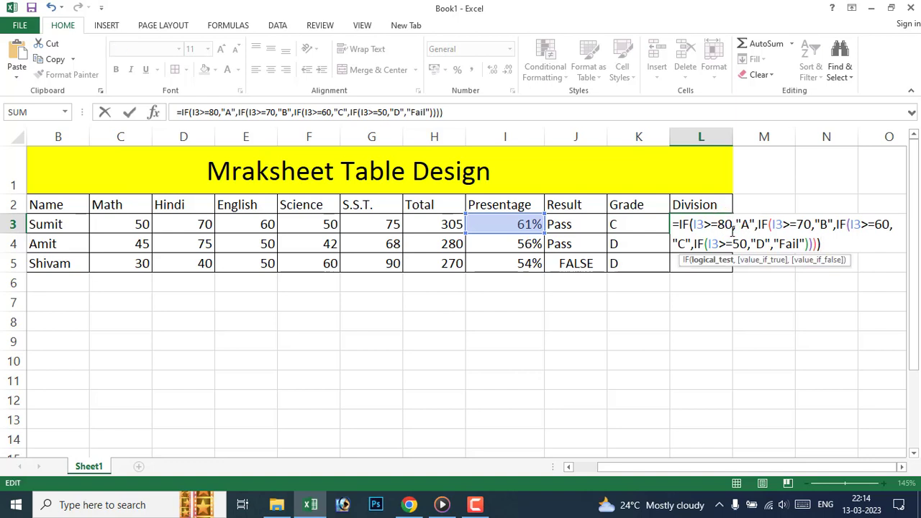
key("Left")
key("BackSpace")
type("6")
key("BackSpace")
type("F")
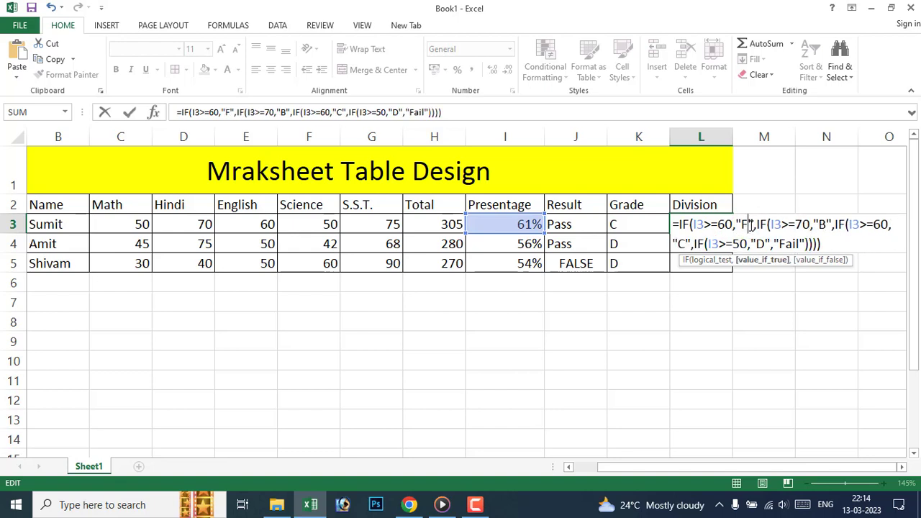
type("irst ")
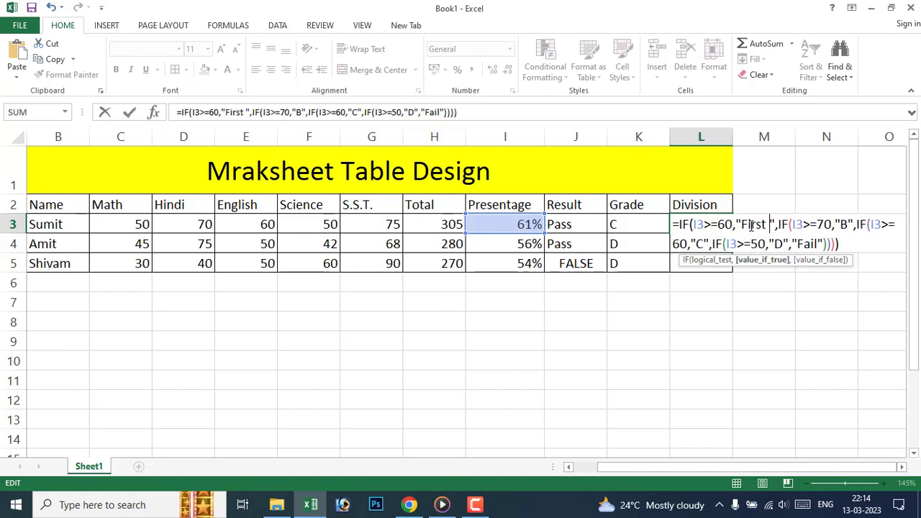
type("Div")
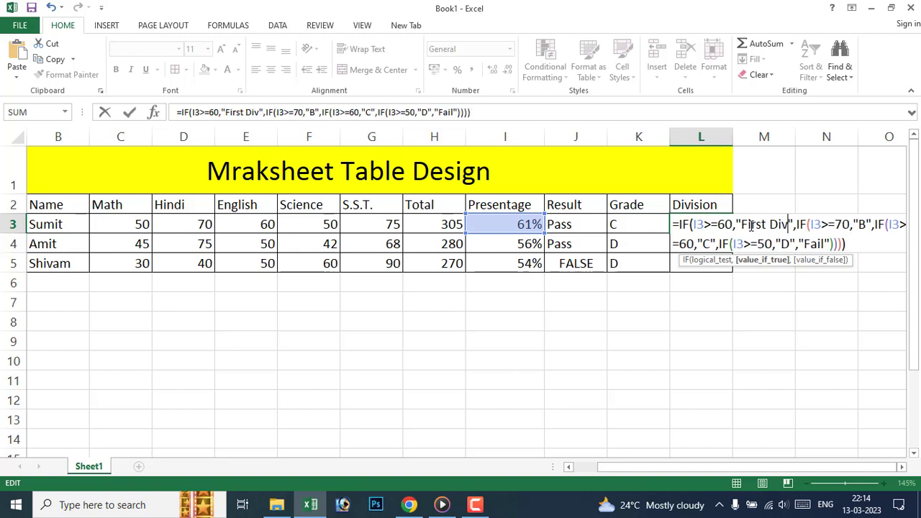
type("is")
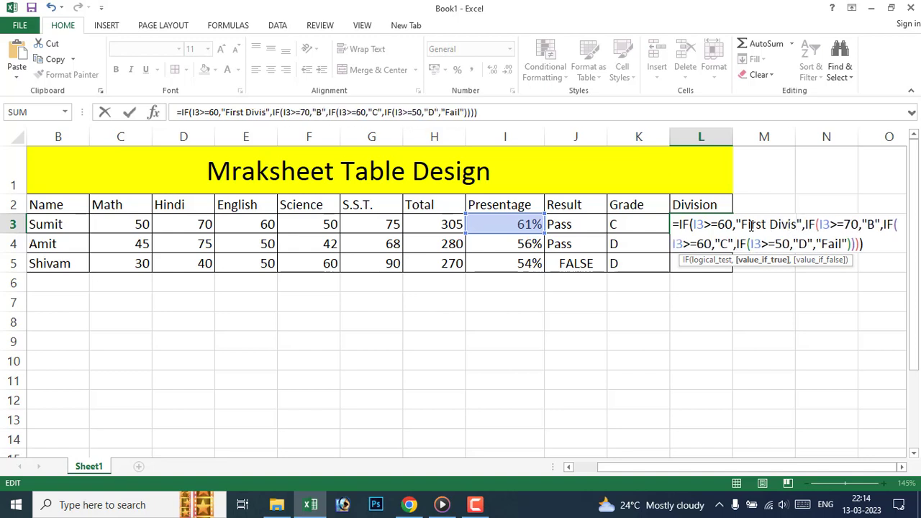
type("on")
key("BackSpace")
key("BackSpace")
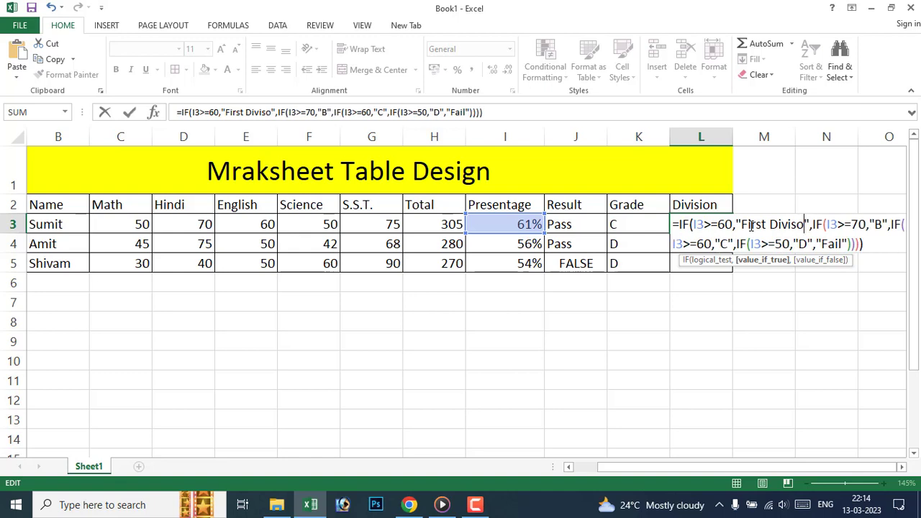
key("BackSpace")
key("BackSpace")
type("sio")
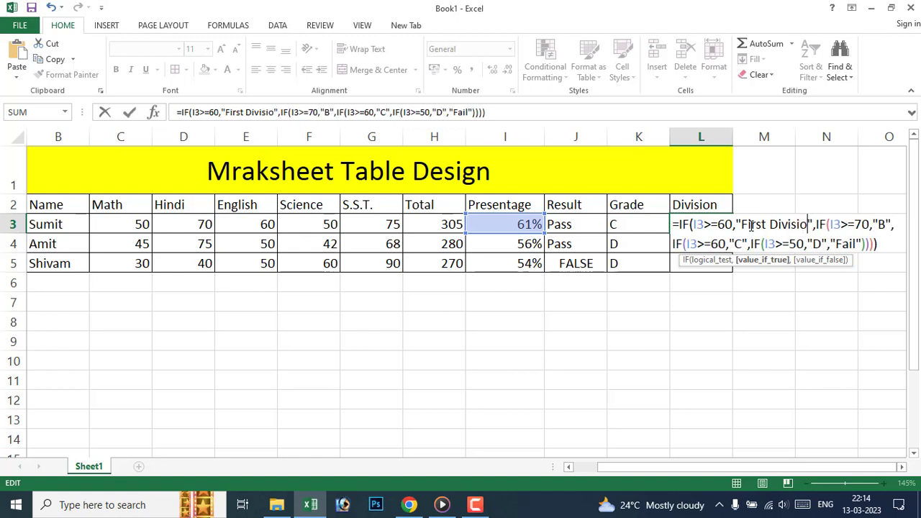
type("n")
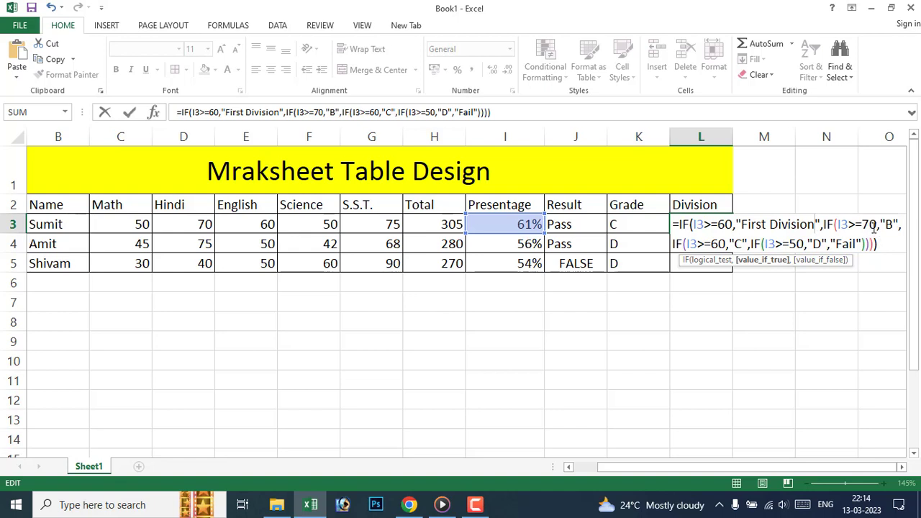
Step: Change the second band to 50 returning "Second Division"
left_click(870, 224)
key("BackSpace")
type("5")
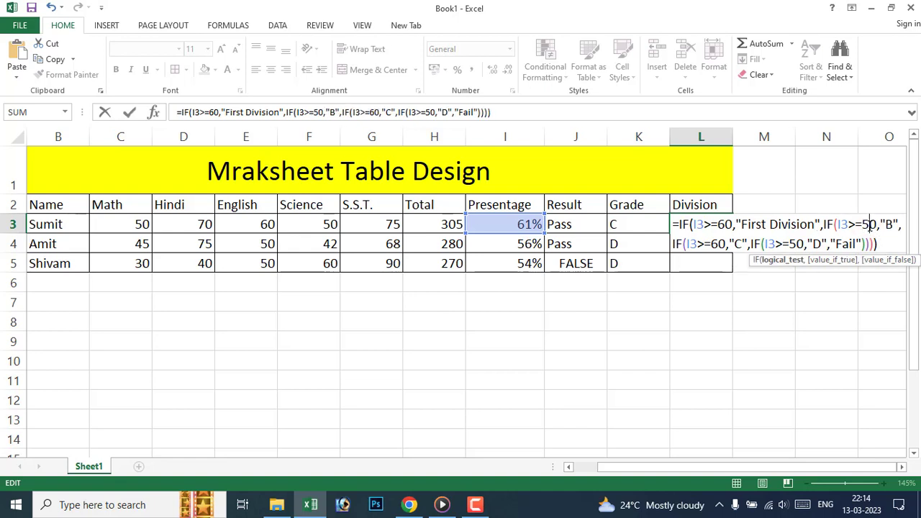
left_click(892, 224)
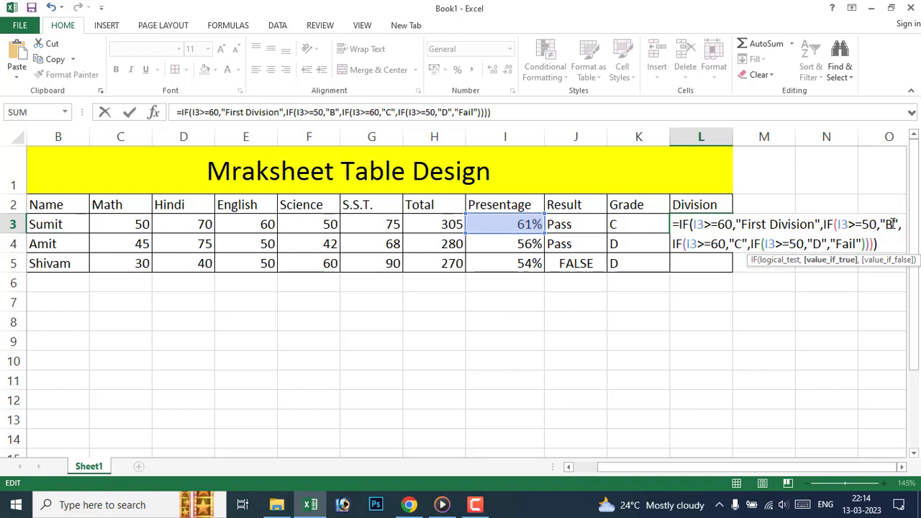
key("BackSpace")
type("Sec")
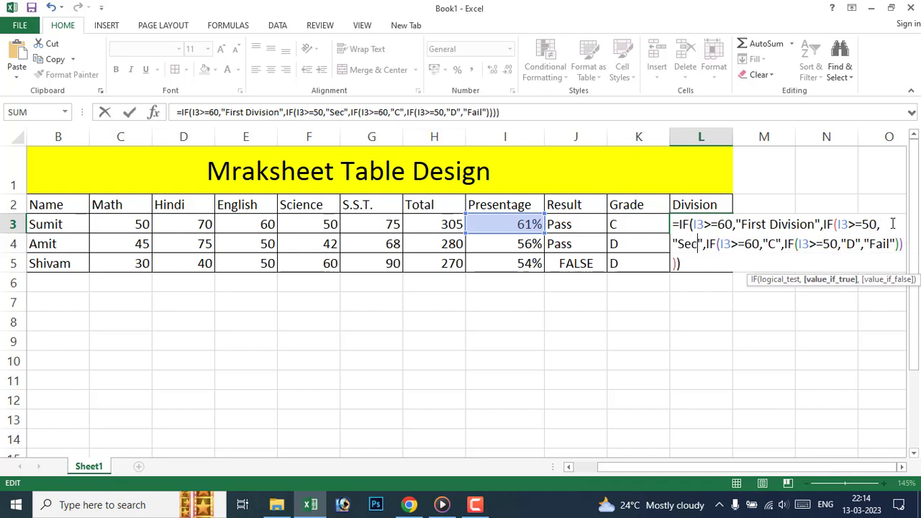
type("ond Di")
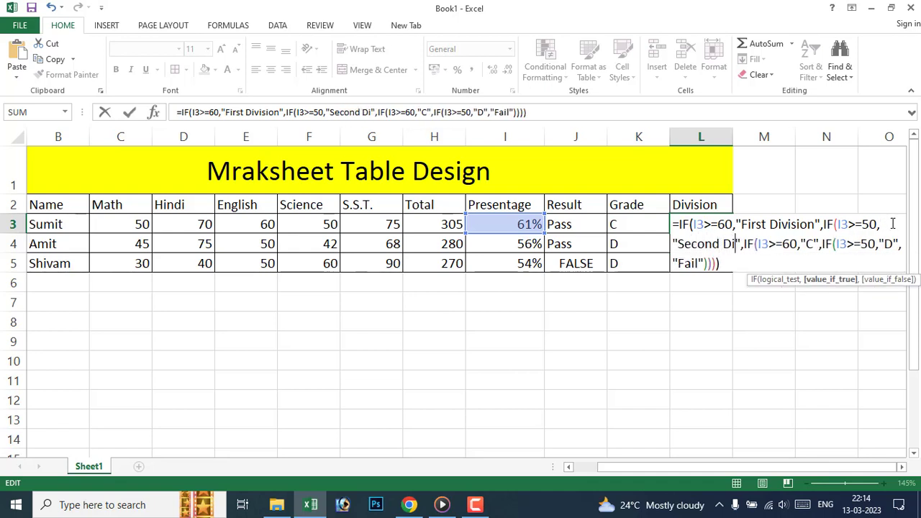
type("vision")
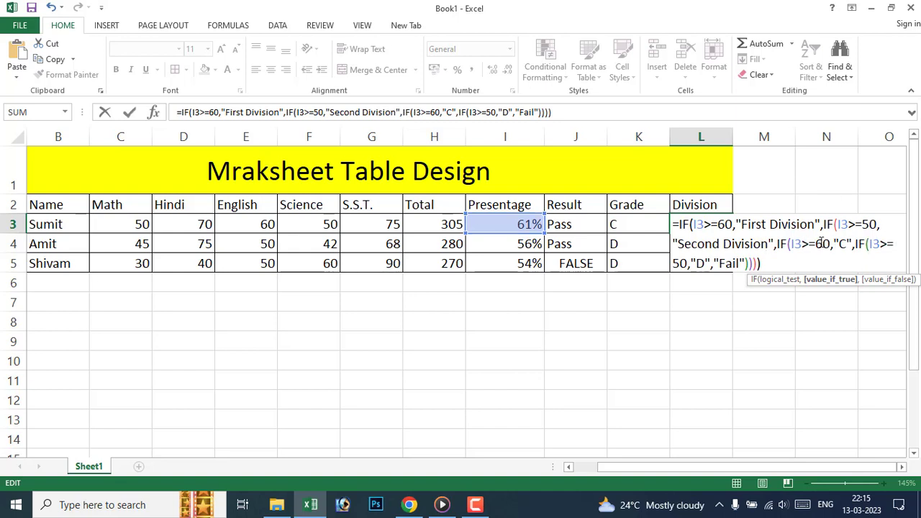
Step: Change the third band to 40 and start typing "Third Division" as its result
key("BackSpace")
type("4")
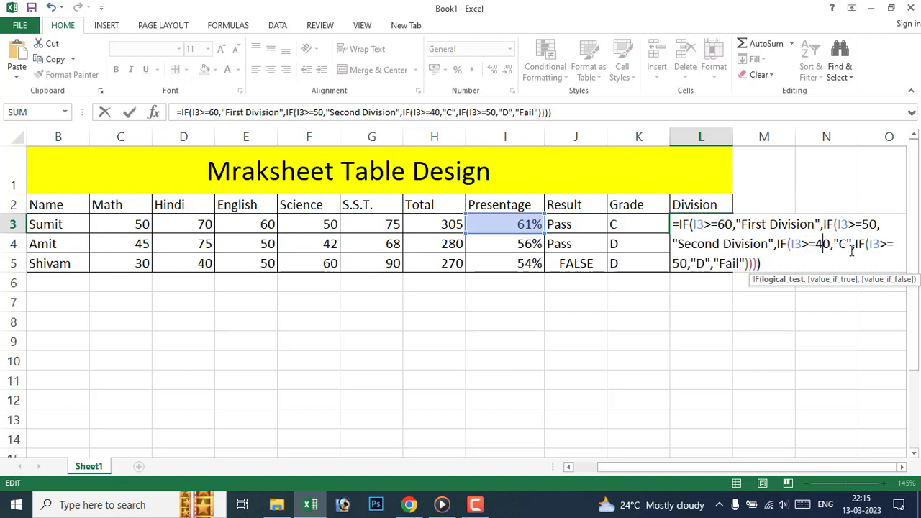
double_click(843, 244)
key("BackSpace")
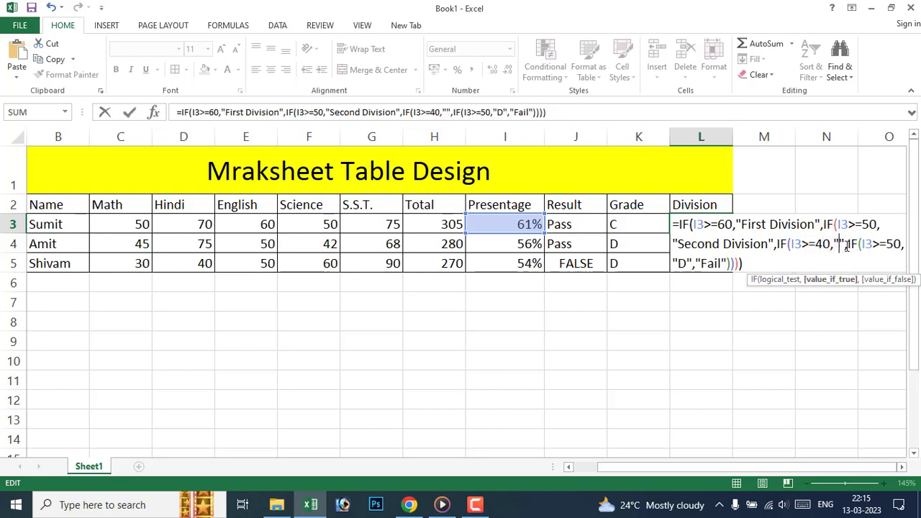
type("Third ")
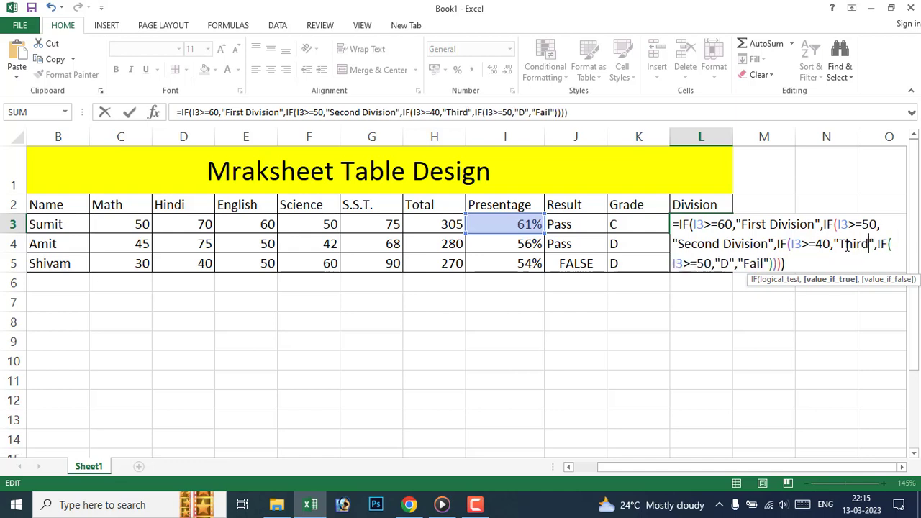
type("Di")
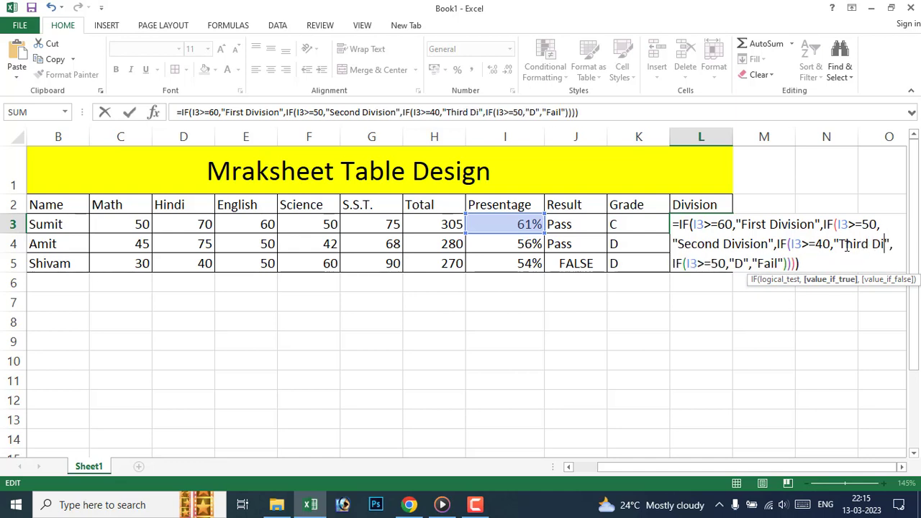
type("v")
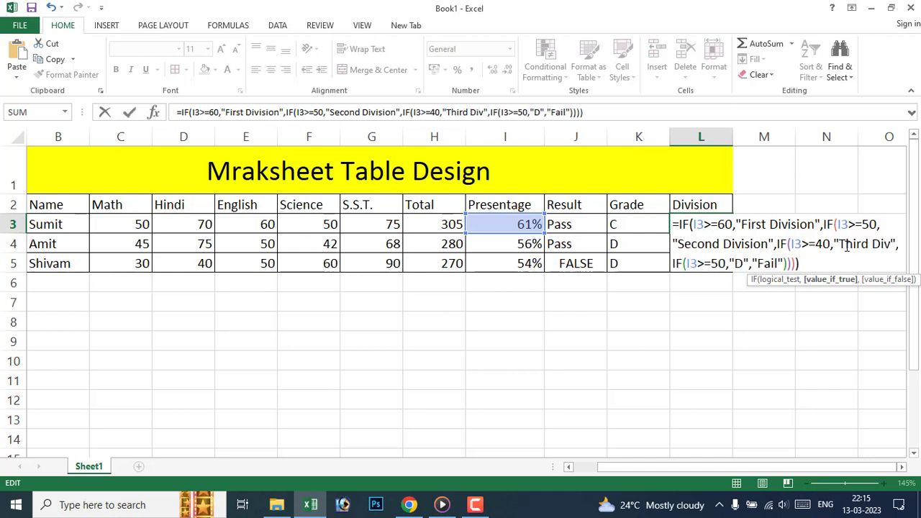
type("s")
key("BackSpace")
type("o")
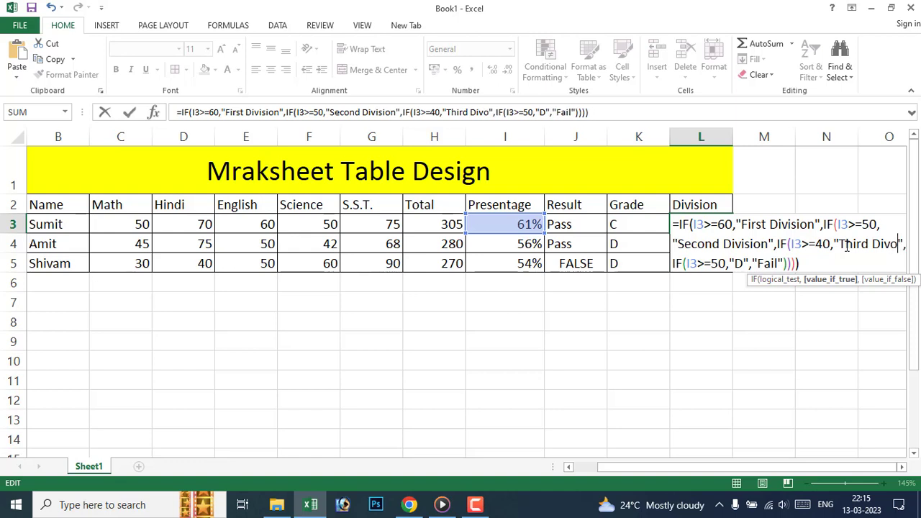
key("BackSpace")
type("i")
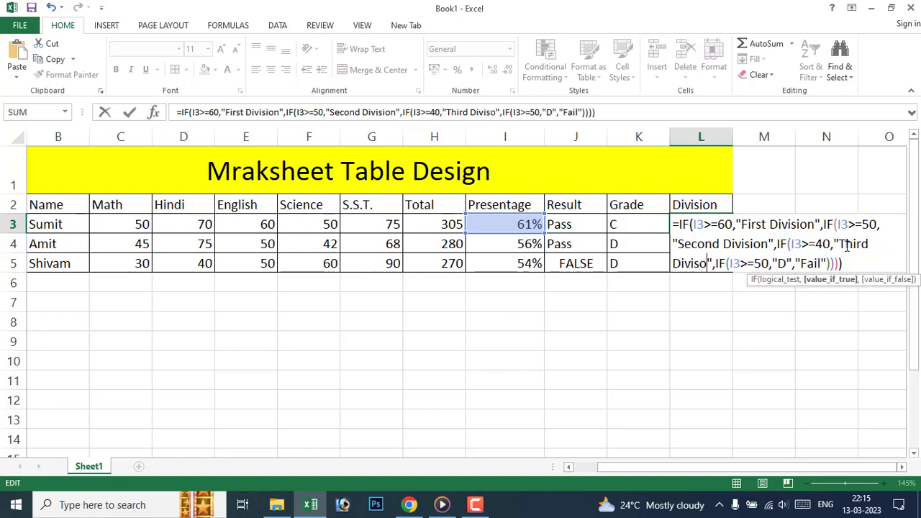
type("sion")
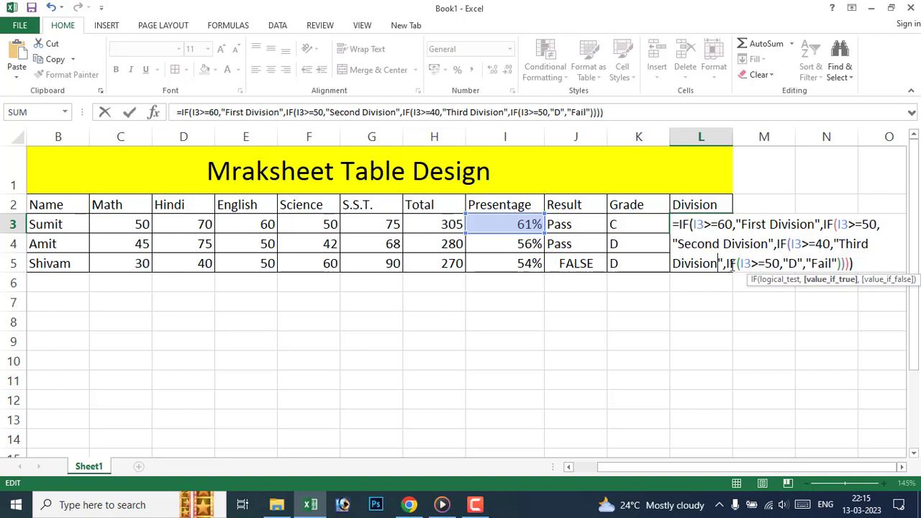
Step: Replace the leftover D and Fail conditions so the L3 Division formula ends with Pass"))) and commit it
left_click_drag(726, 263, 851, 262)
key("BackSpace")
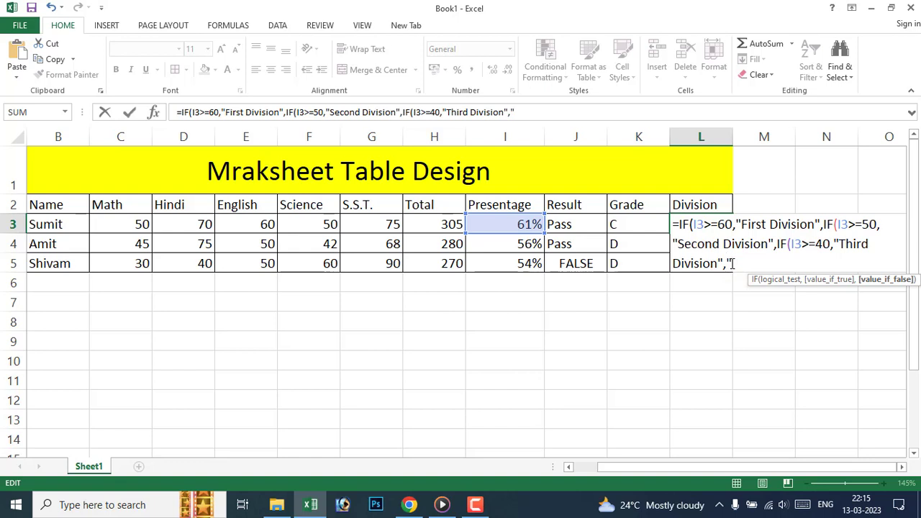
type("Pa")
type("ss\"")
type(")")
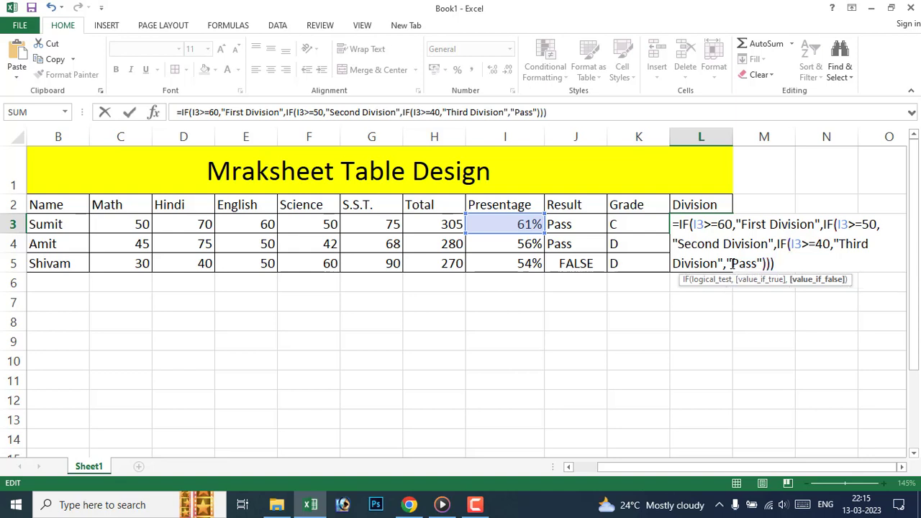
type(")")
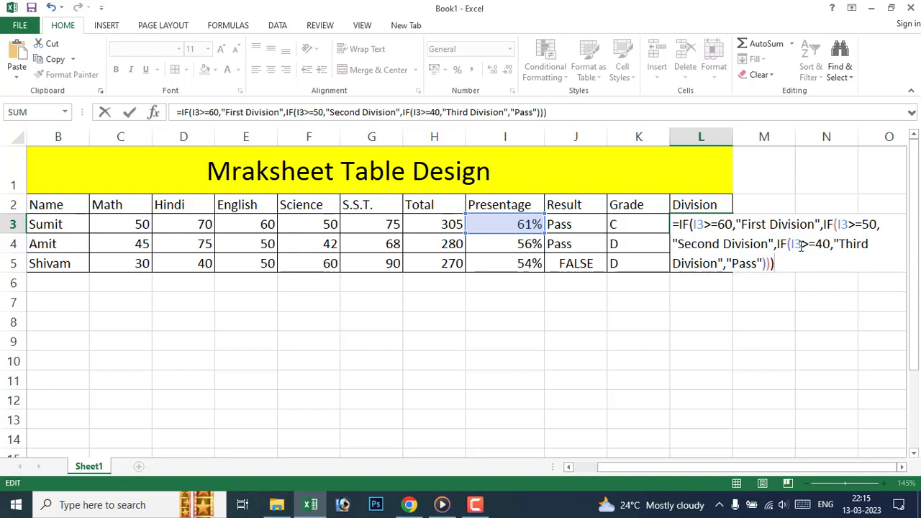
key("Return")
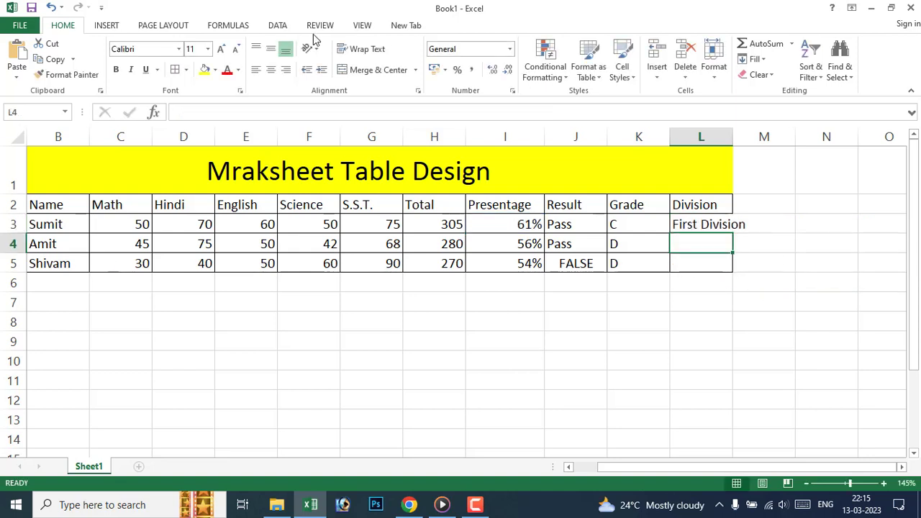
Step: Widen column L and fill the L3 Division formula down to L5
left_click_drag(734, 139, 764, 139)
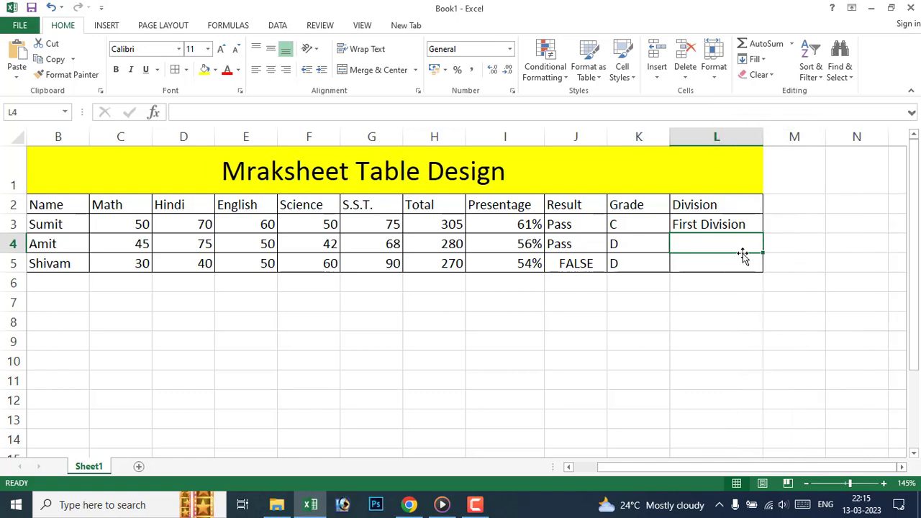
left_click(735, 228)
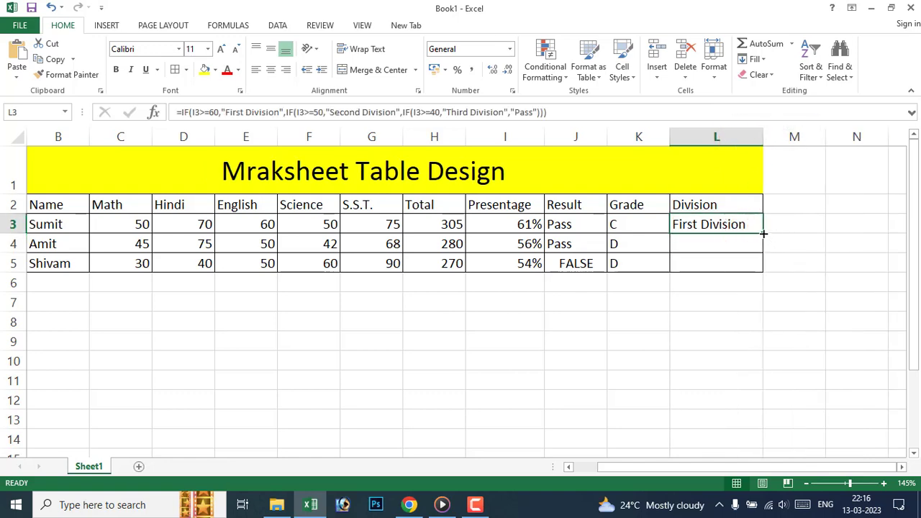
left_click_drag(763, 233, 763, 271)
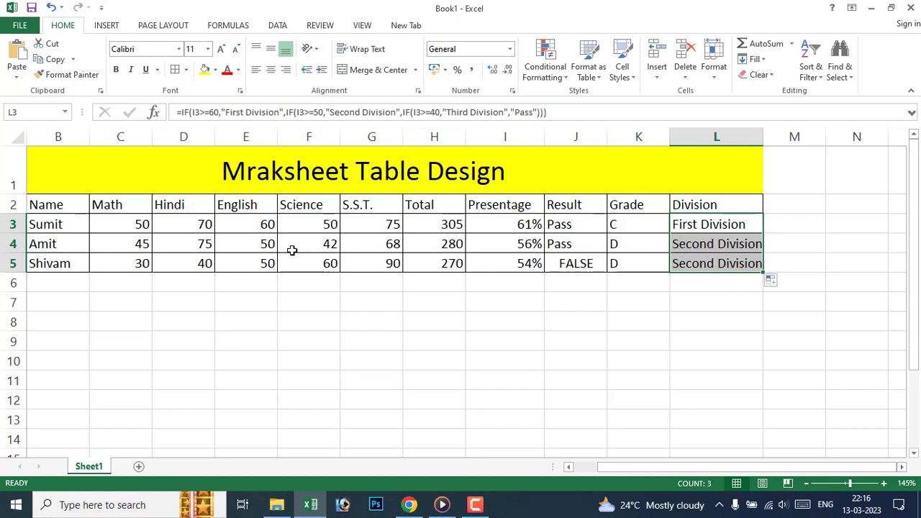
left_click(331, 248)
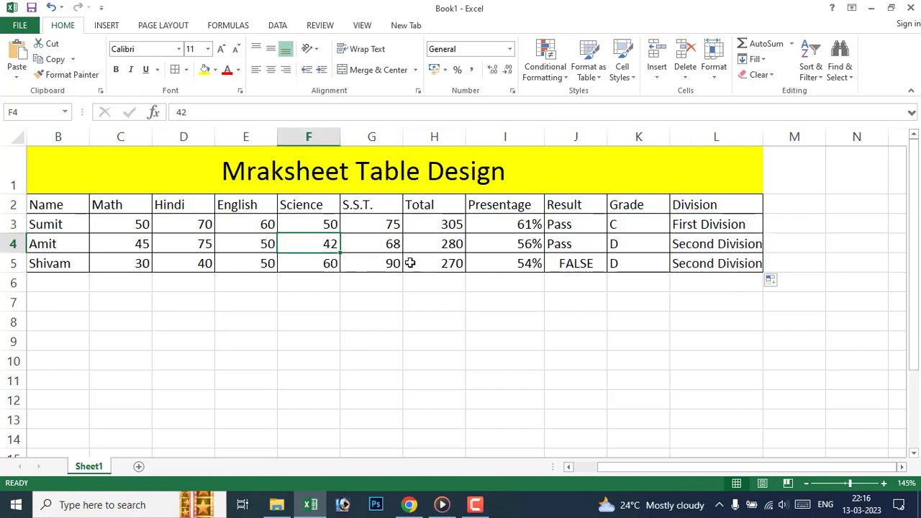
Step: Enter 65 as row 4's Science mark, then 40 for its Math and Hindi marks
type("65")
key("Return")
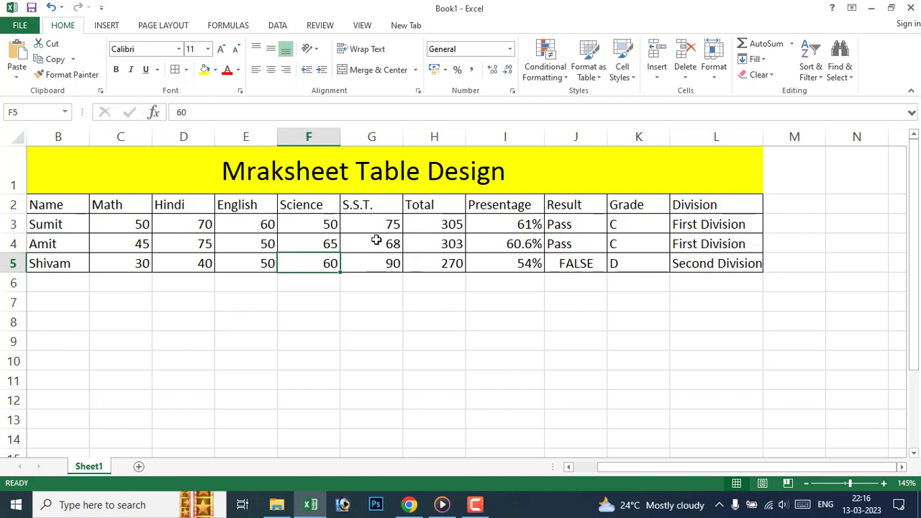
left_click(253, 243)
left_click(125, 245)
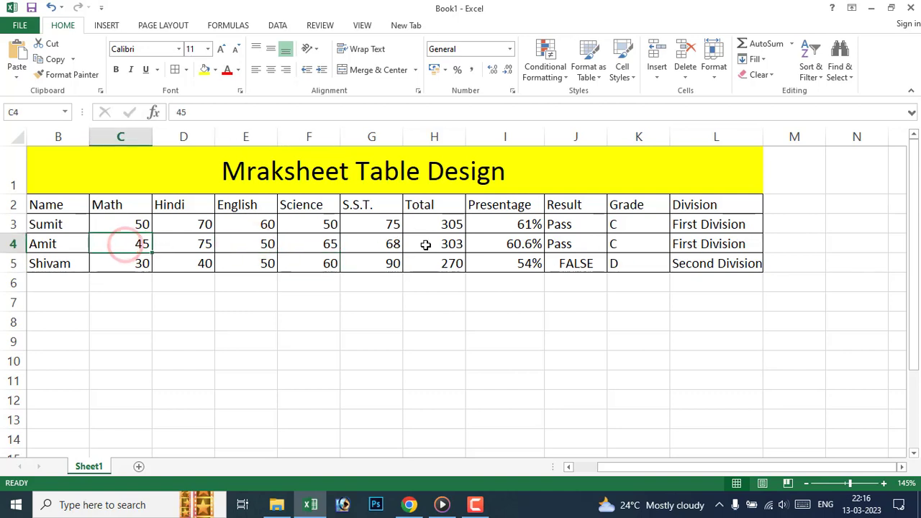
type("40")
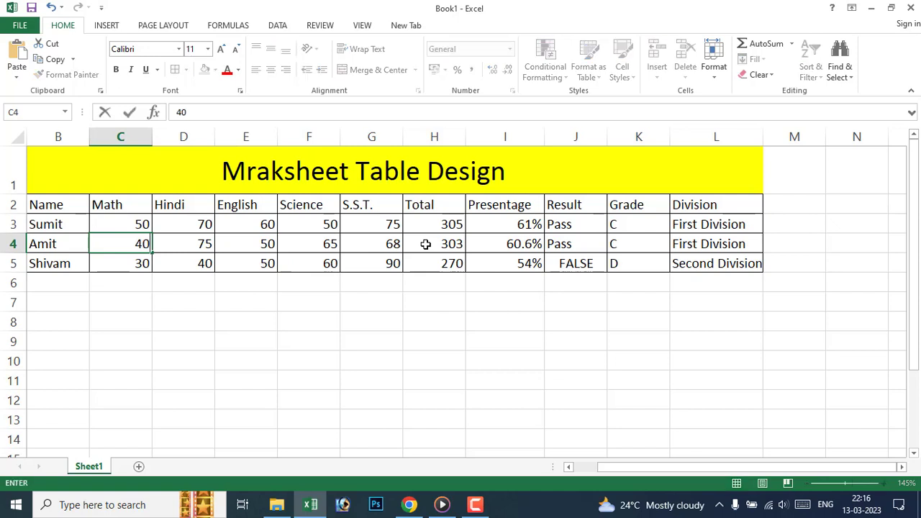
left_click(207, 245)
type("40")
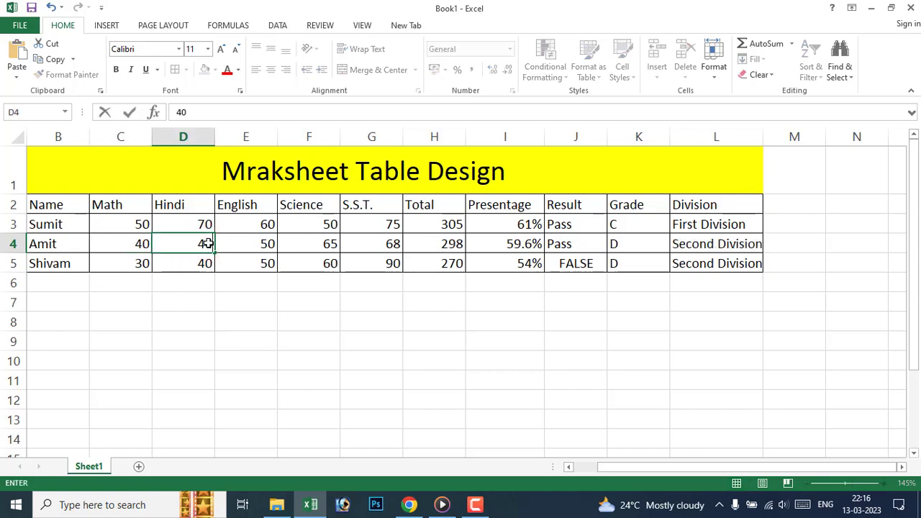
key("Return")
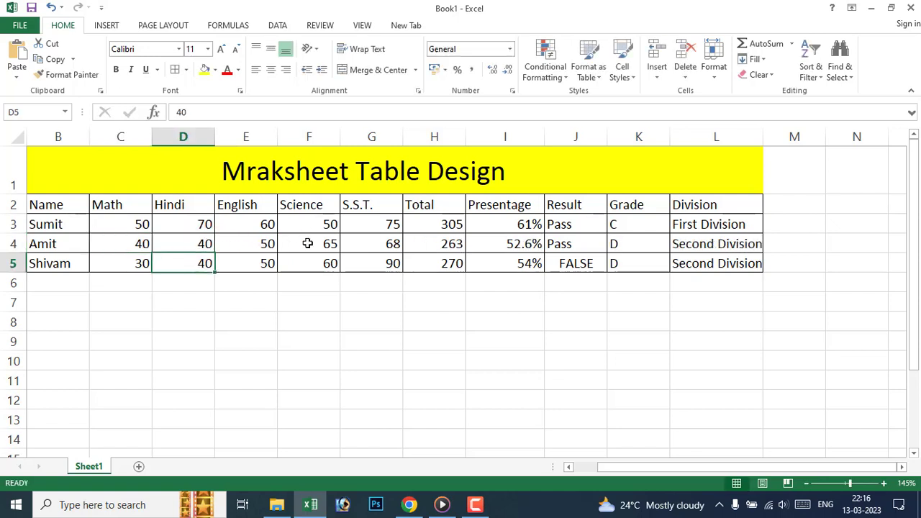
Step: Set row 4's English mark to 40 and Science to 20, then review the Division formula in L3
left_click(259, 245)
type("40")
key("Return")
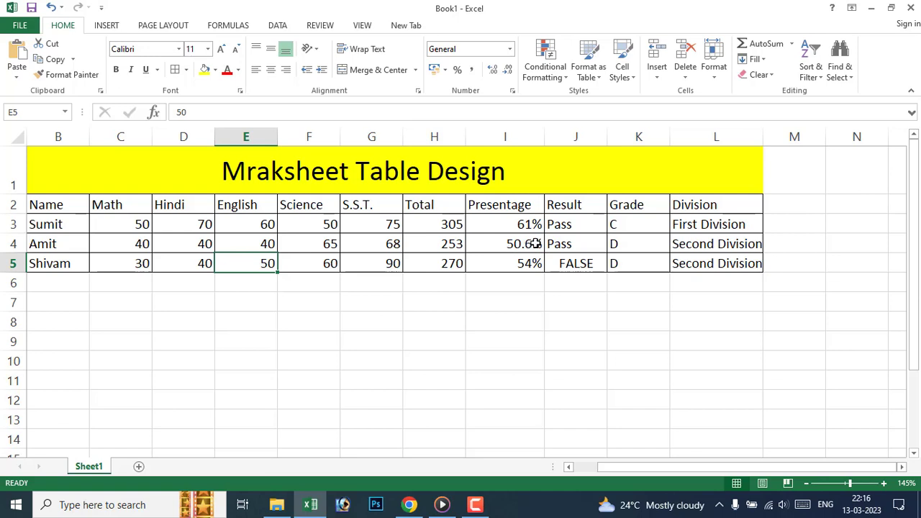
left_click(326, 245)
type("20")
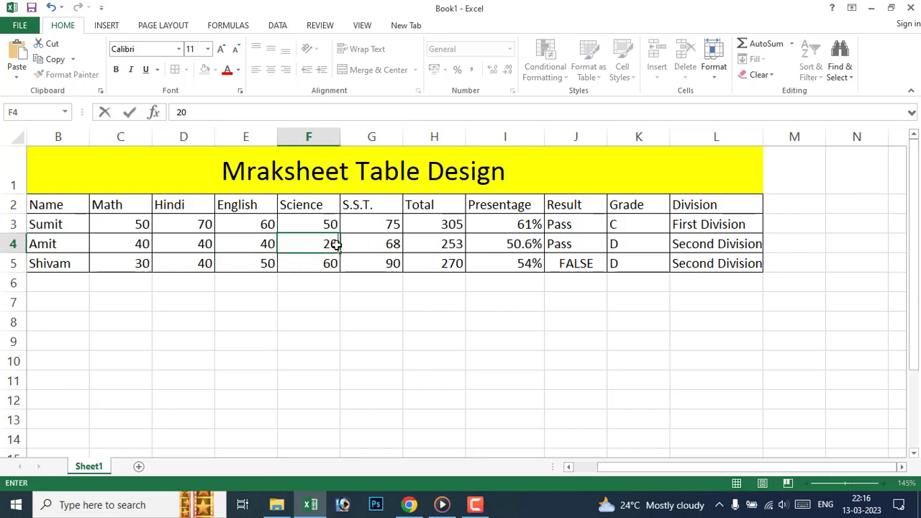
key("Return")
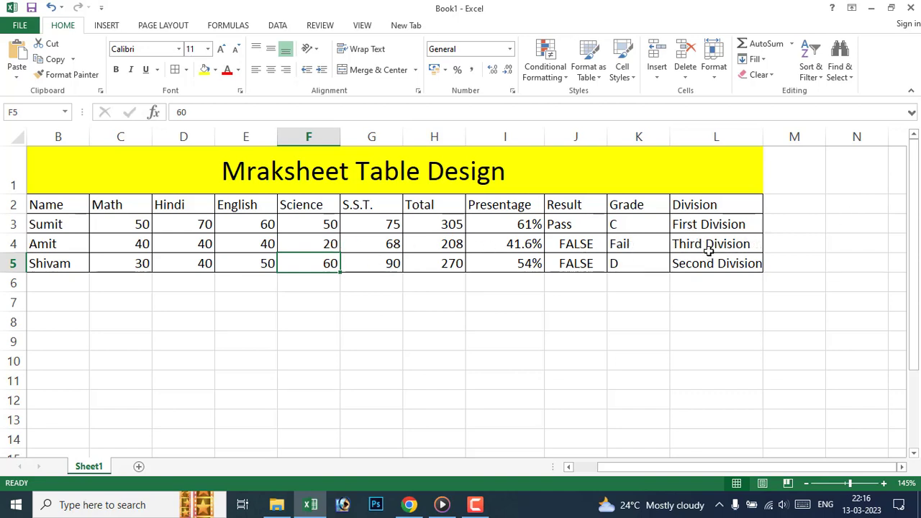
left_click(208, 322)
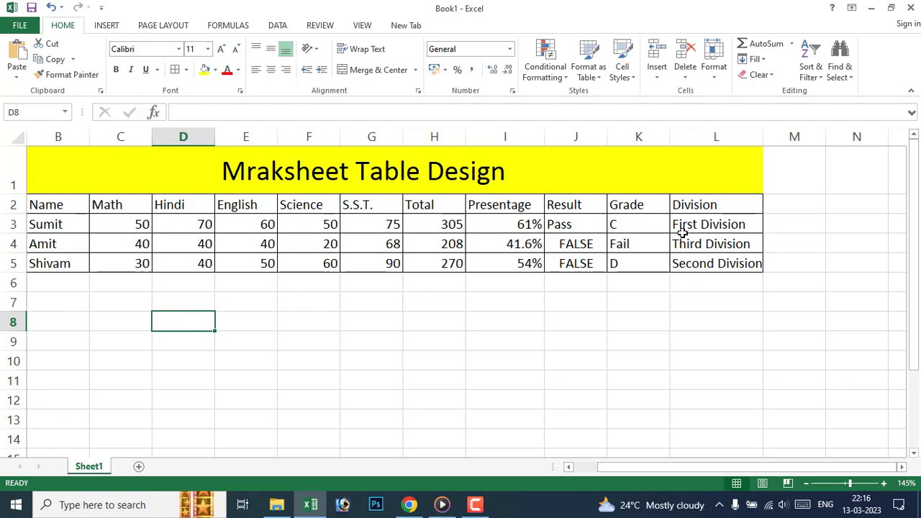
left_click(747, 226)
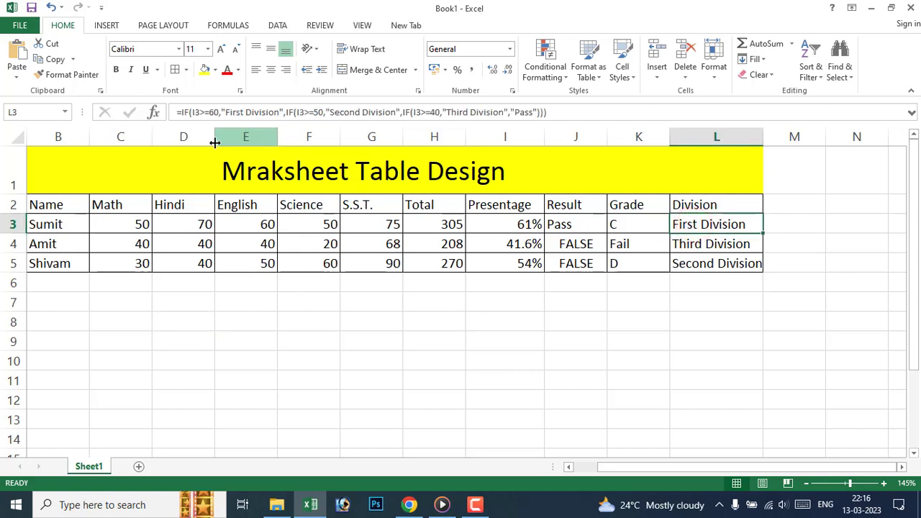
Step: Select the table B2:L5 and centre its text horizontally and vertically
left_click(391, 319)
left_click_drag(56, 202, 108, 205)
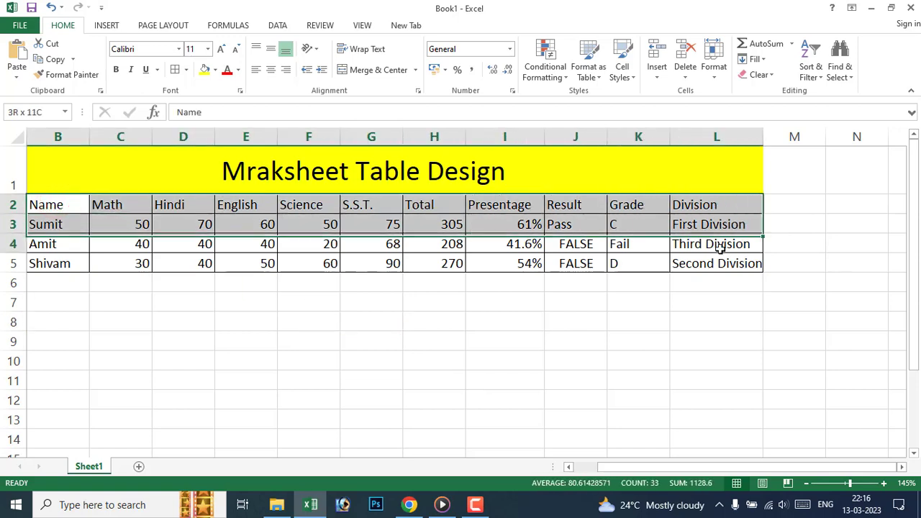
left_click_drag(327, 218, 734, 264)
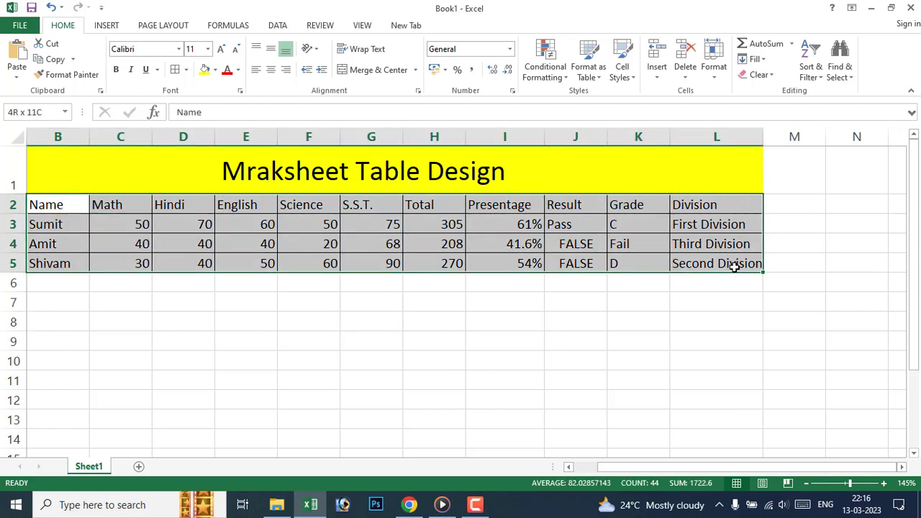
left_click(271, 70)
left_click(271, 49)
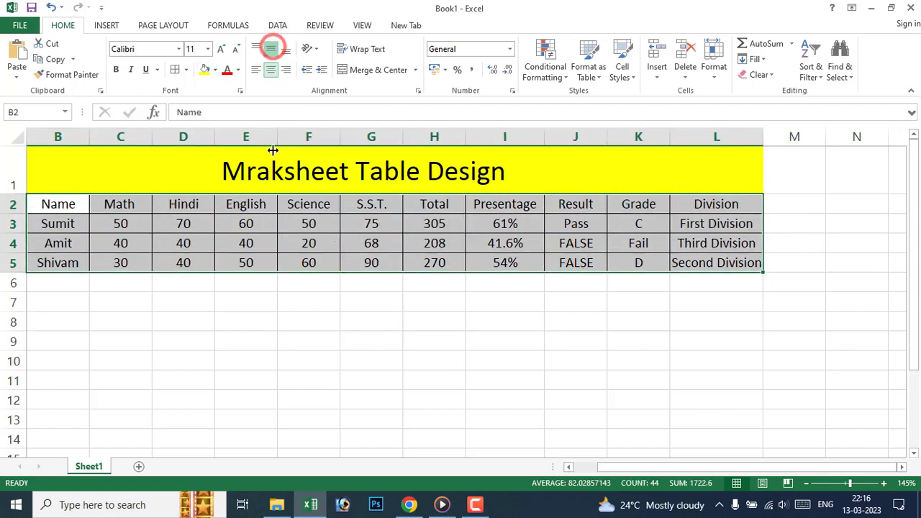
left_click(330, 317)
Step: Give the whole table B2:L5 a light green fill
left_click(353, 226)
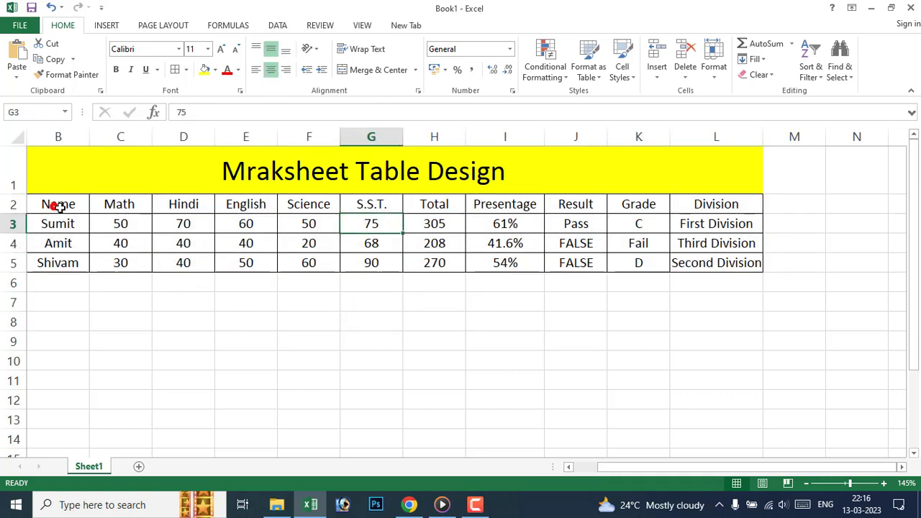
left_click_drag(57, 205, 738, 258)
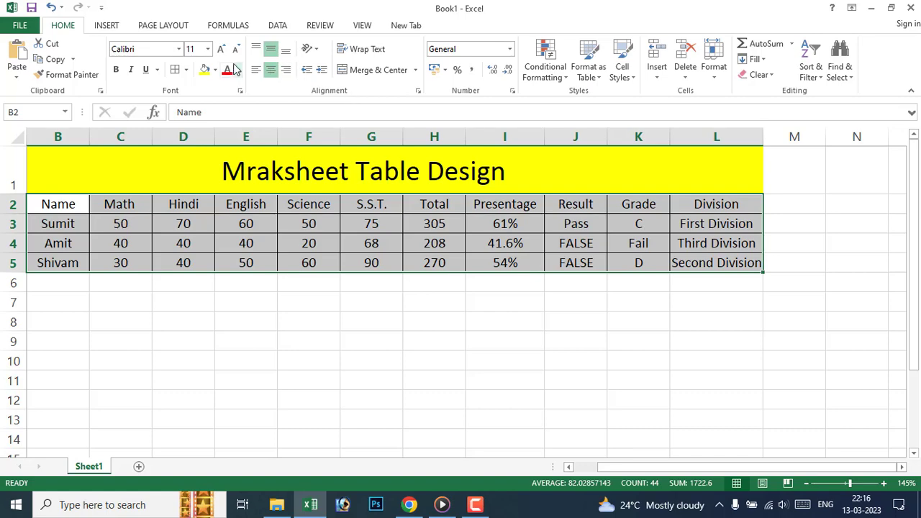
left_click(216, 70)
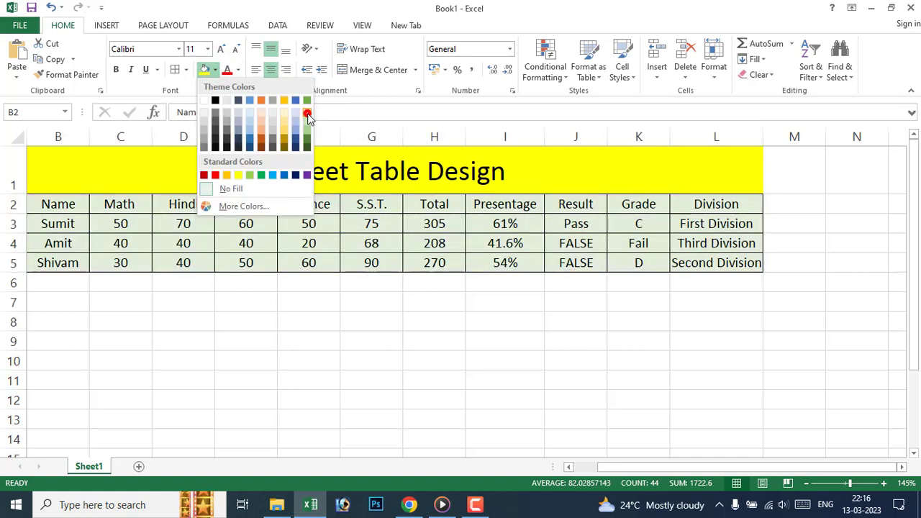
left_click(305, 115)
left_click(381, 364)
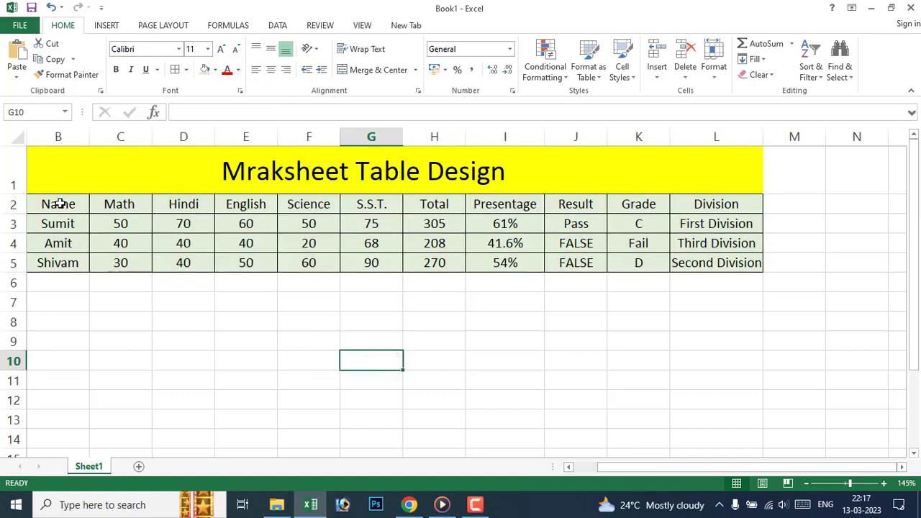
left_click_drag(47, 203, 698, 257)
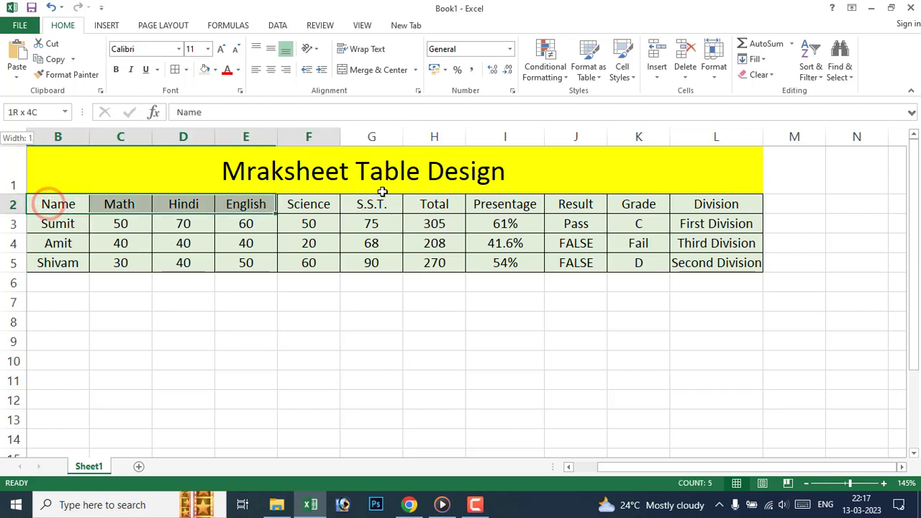